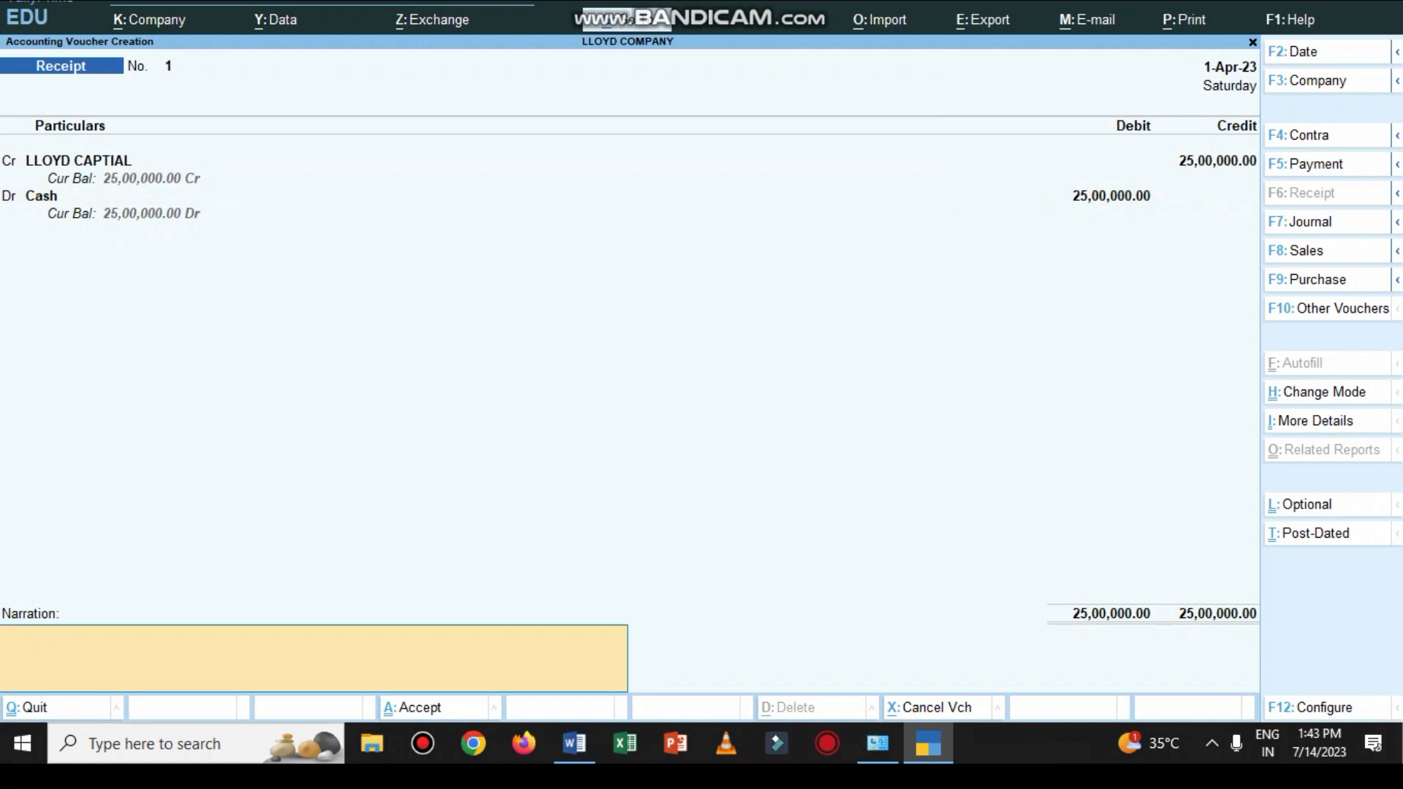
Step: Enter the narration "BEING CAPTIAL RECEIVED" on the capital receipt voucher and accept the voucher
type("BEING CAPTIAL RECEIVED")
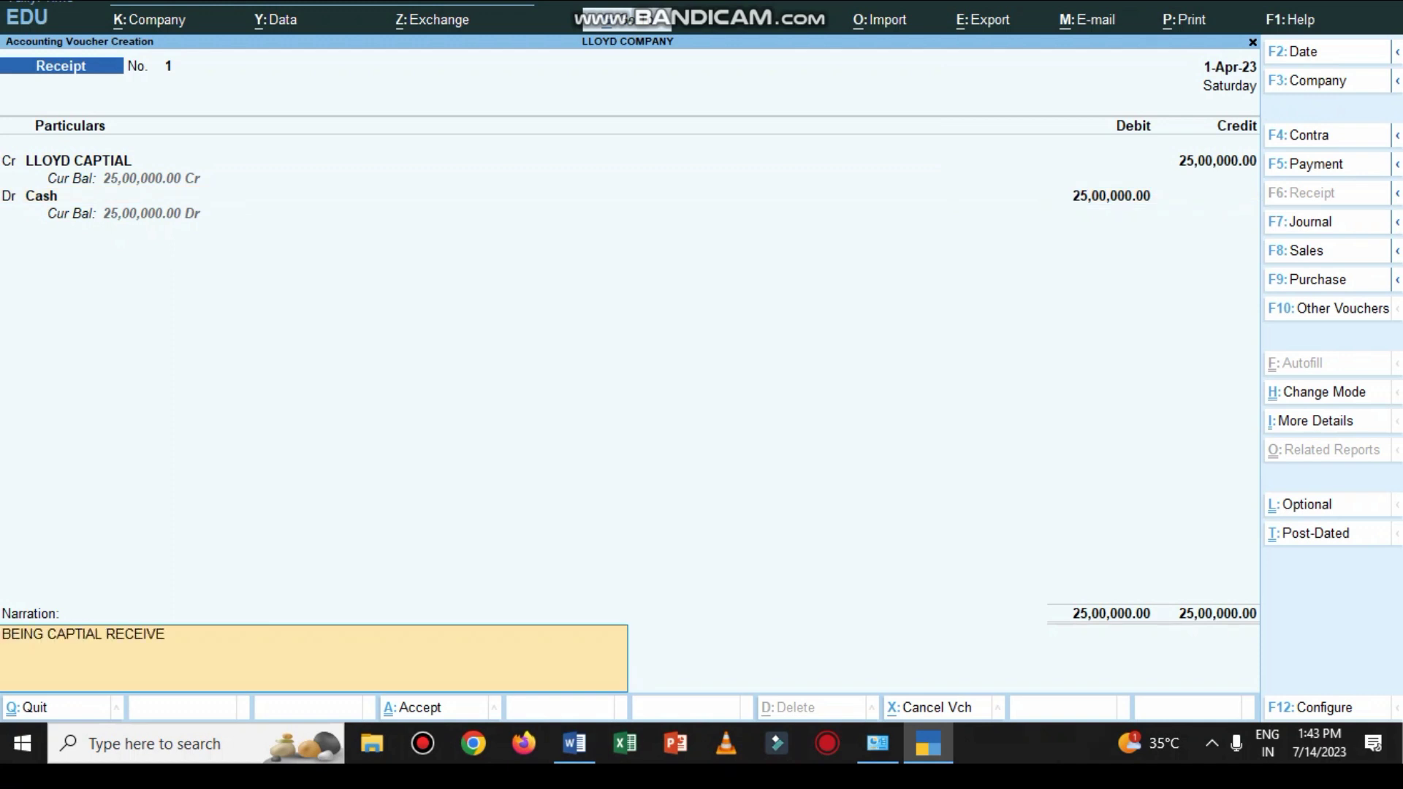
key("Return")
key("y")
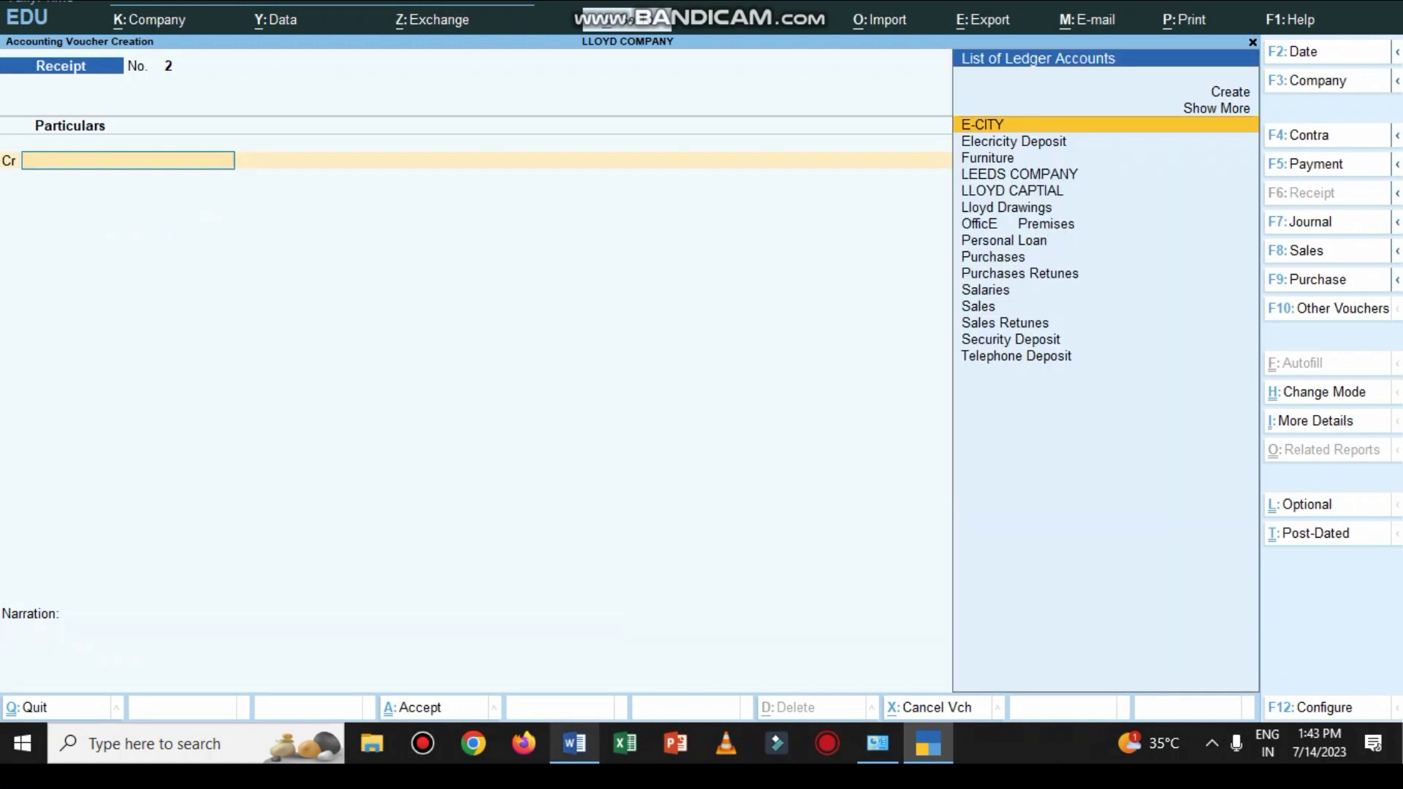
Step: Switch to the transaction list in Word, colour "in City union bank 10," in transaction 2 red, and return to TallyPrime
left_click(574, 743)
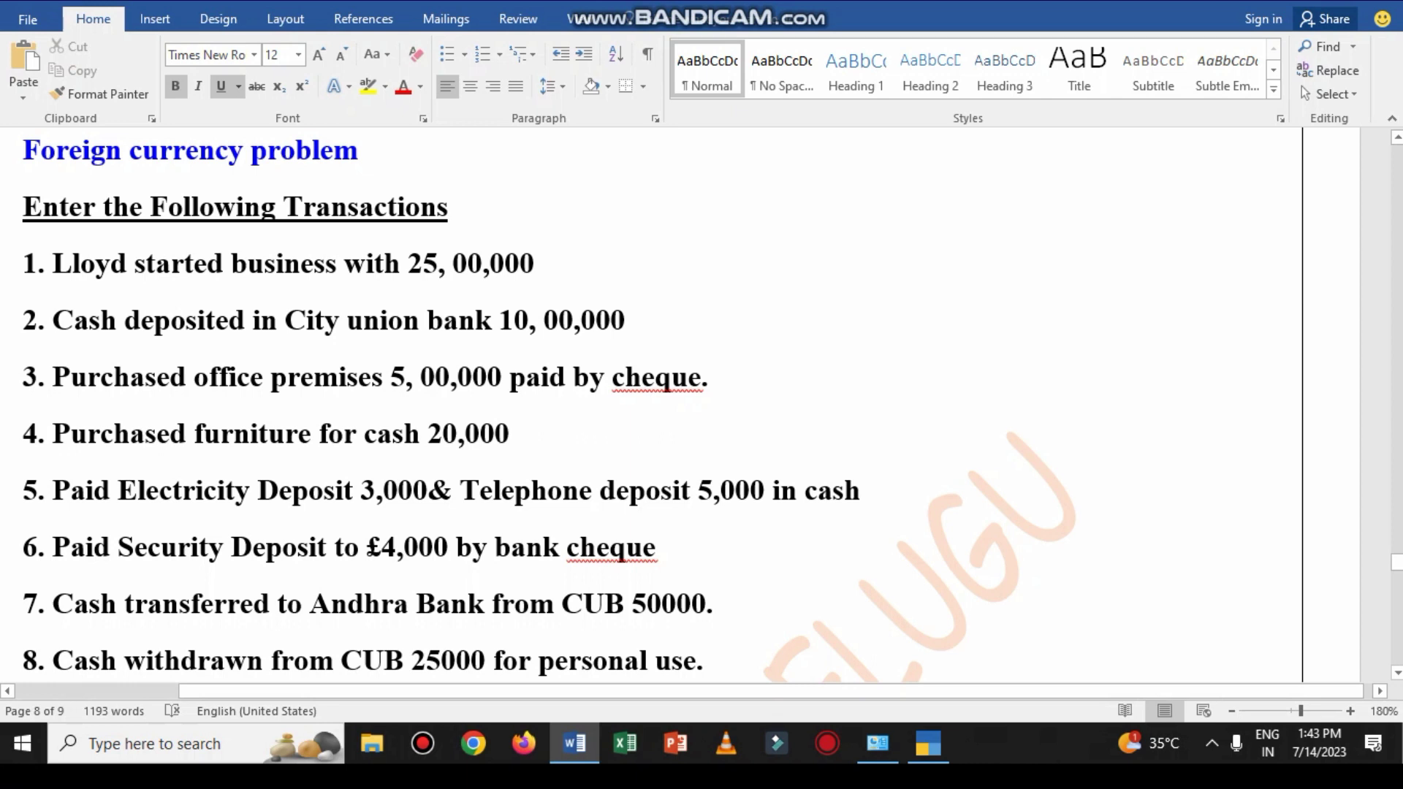
left_click_drag(252, 321, 544, 321)
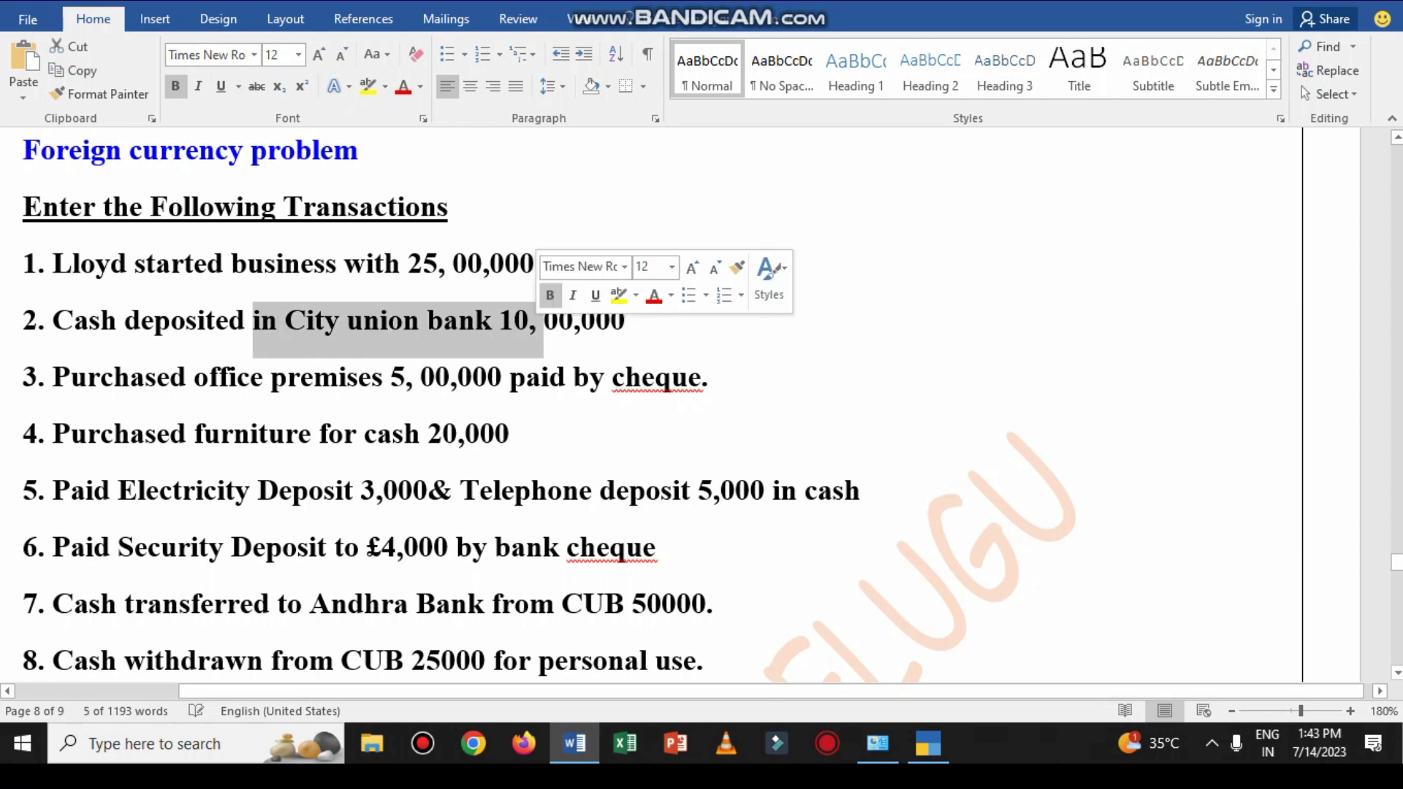
left_click(654, 295)
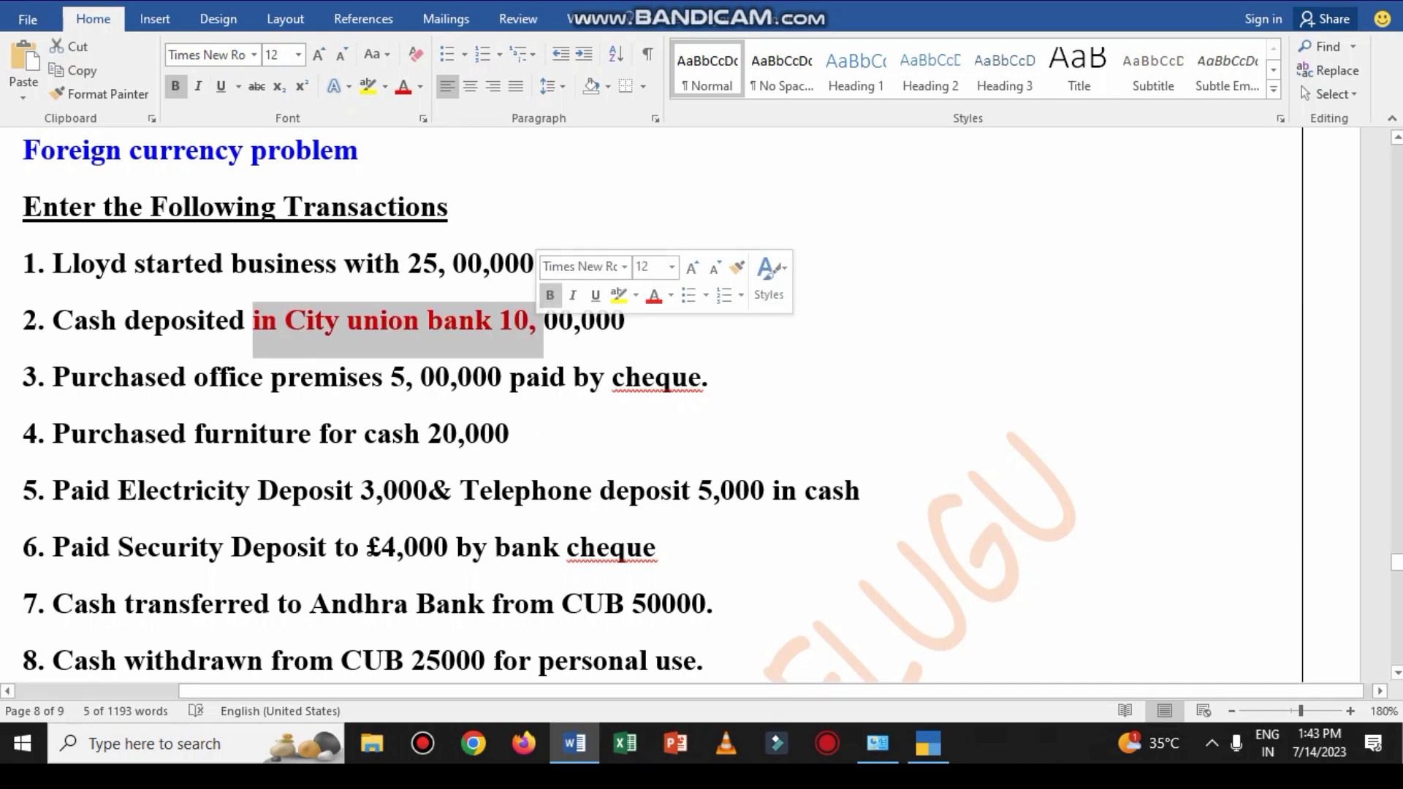
key("alt+Tab")
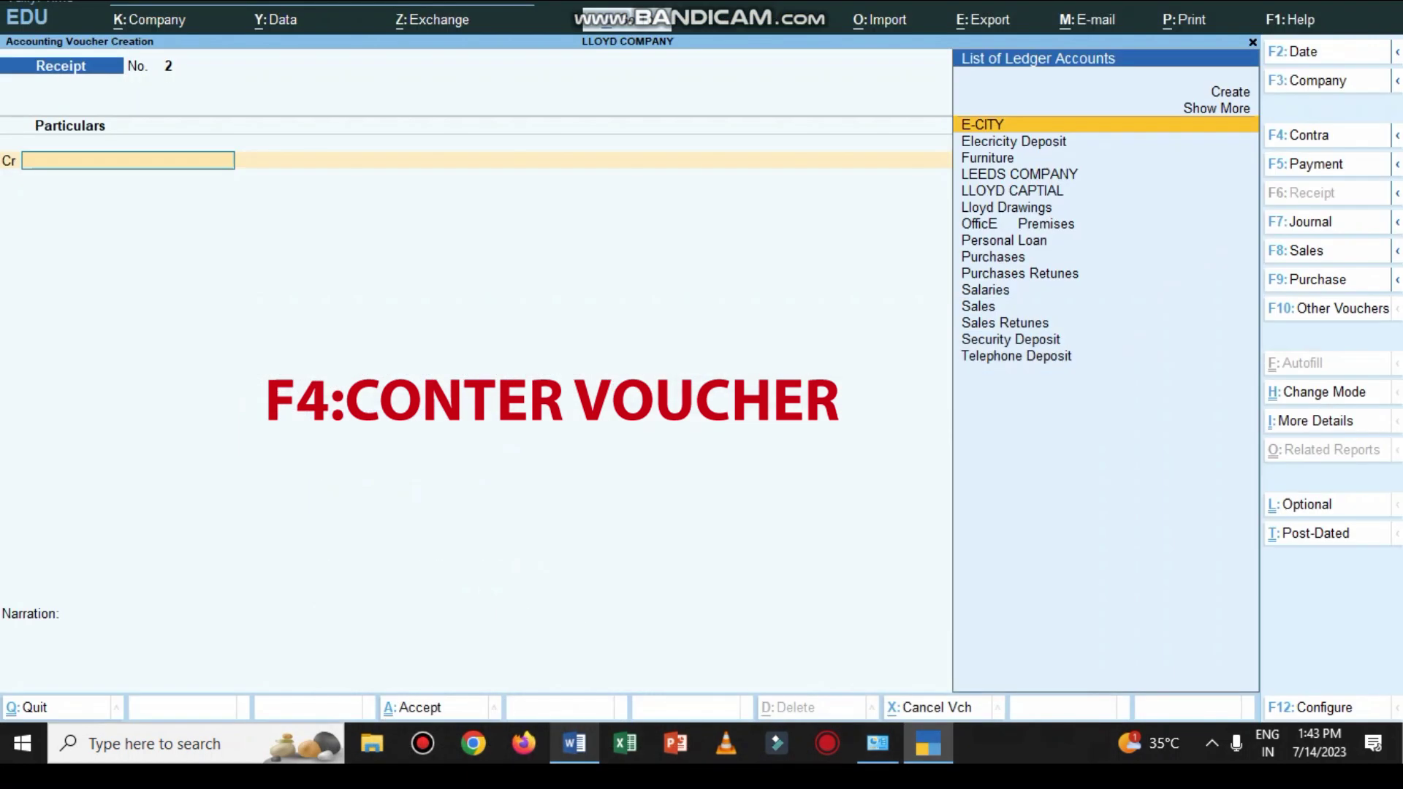
Step: Start a Contra voucher and credit the Cash ledger with 10,00,000
key("F4")
key("Down")
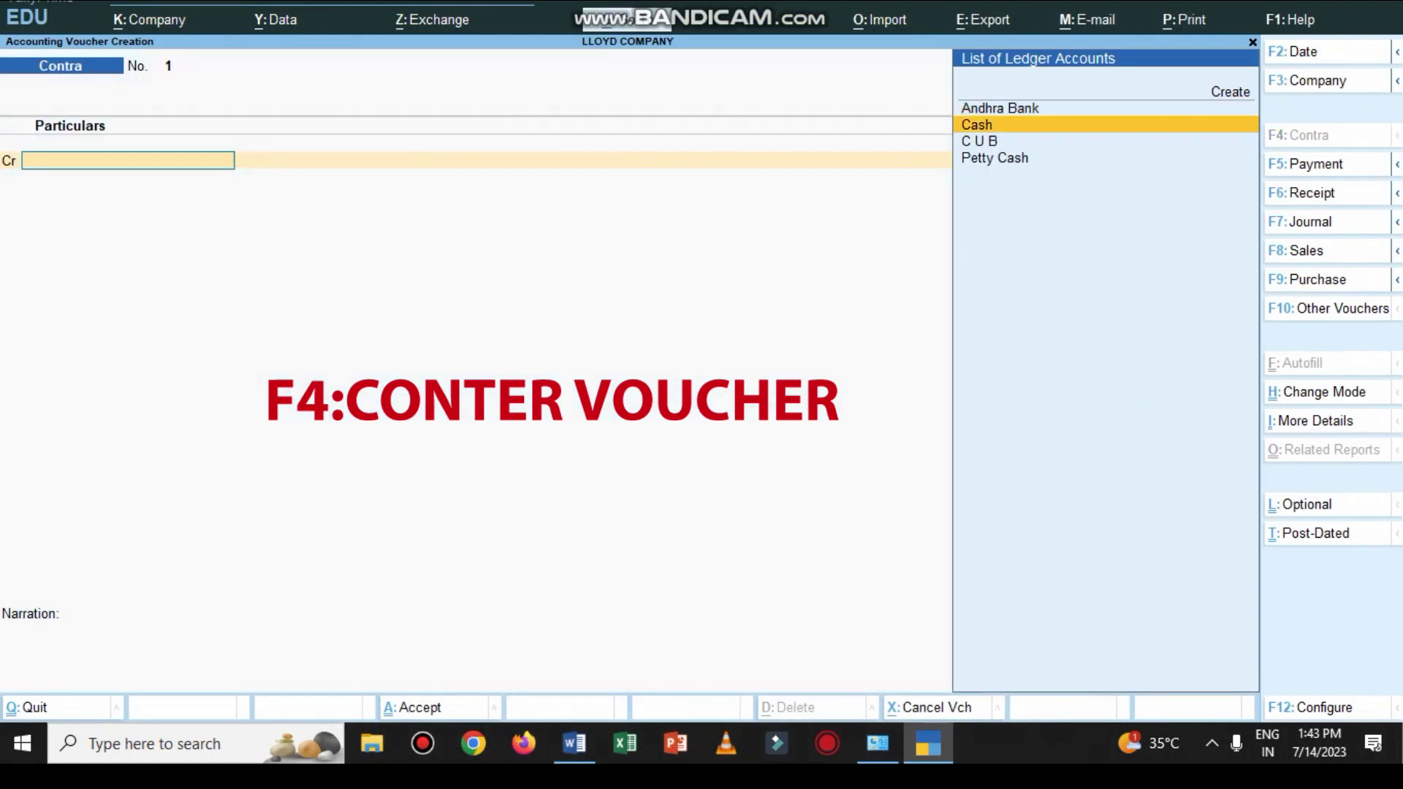
key("Return")
type("100")
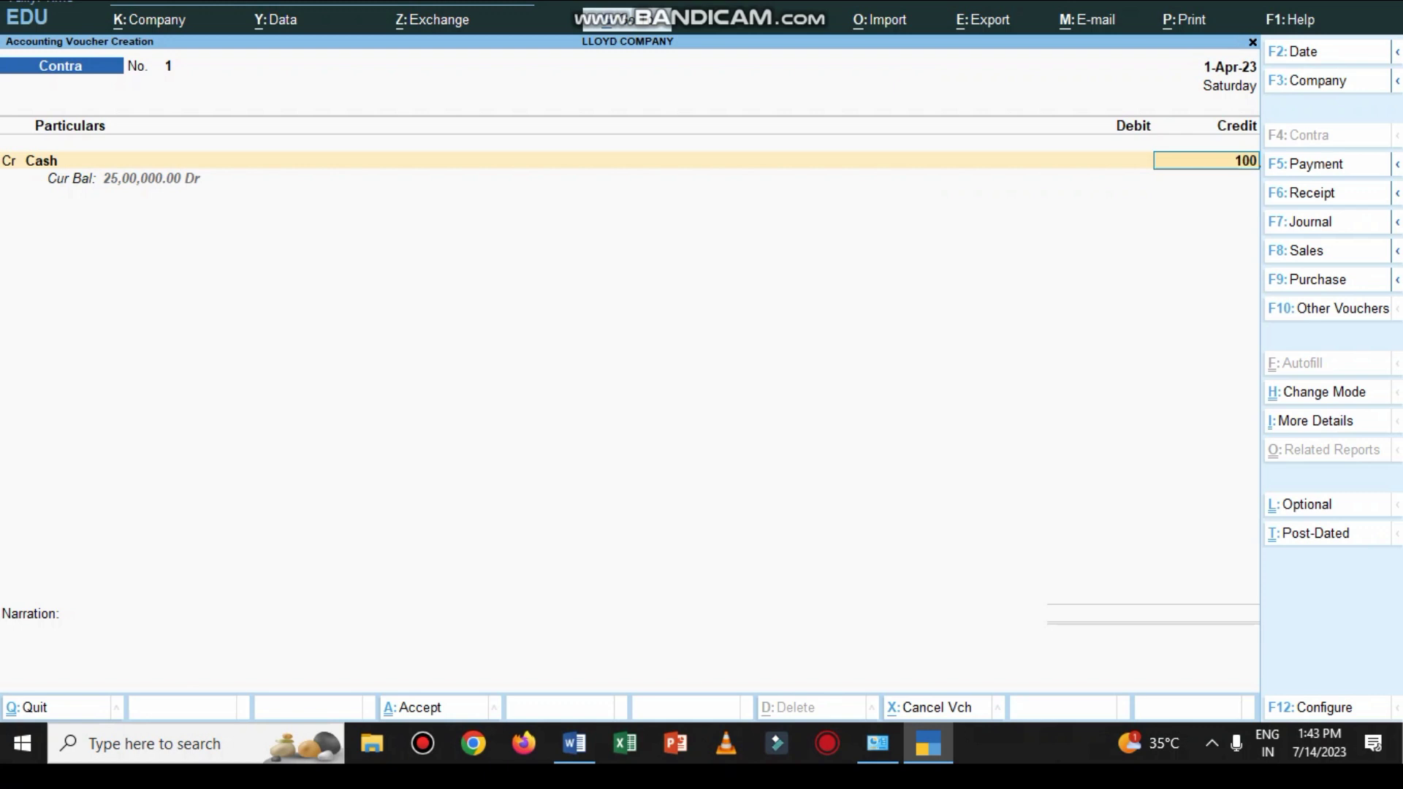
type("000")
key("Return")
key("BackSpace")
type("1000000")
key("Return")
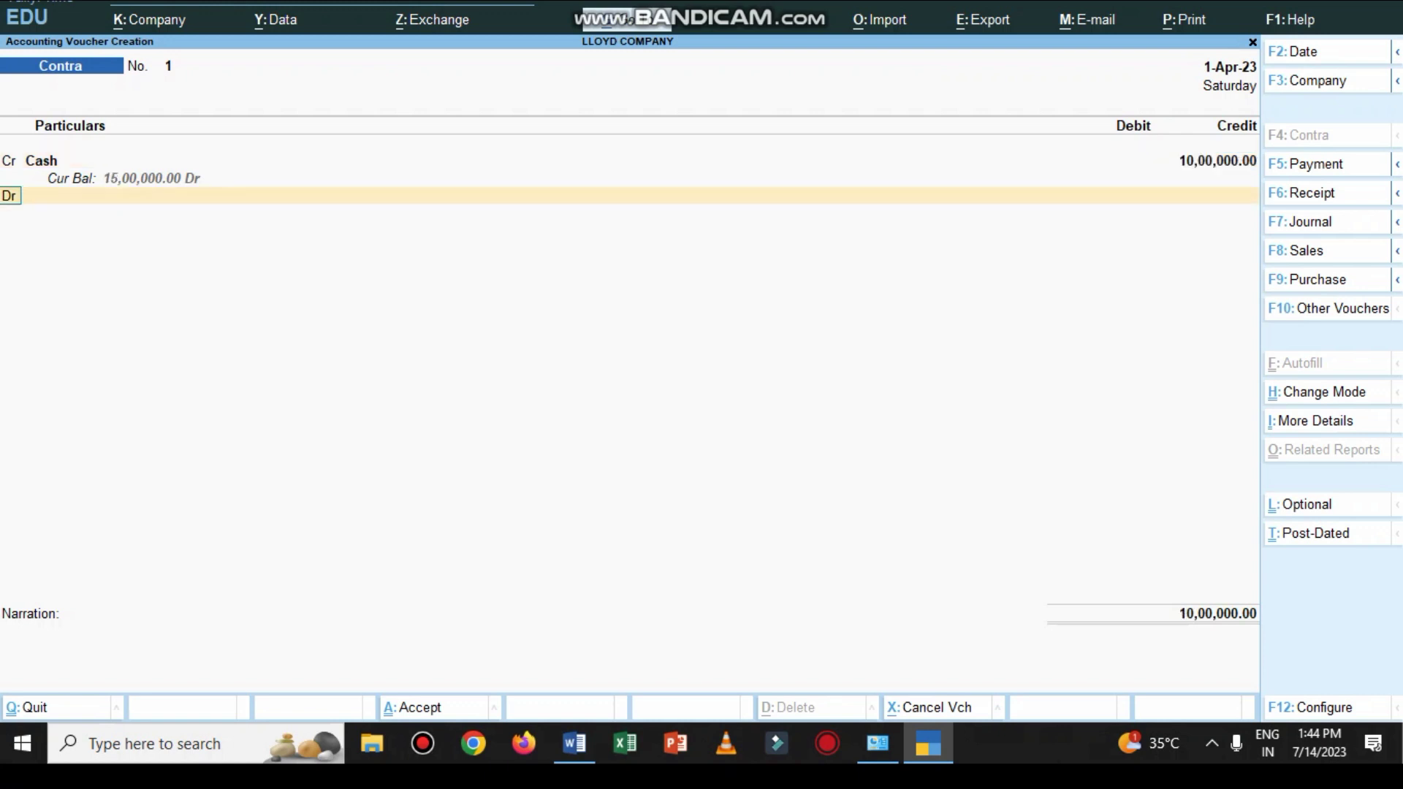
Step: Debit C U B with 10,00,000, add the narration "BEING CASH DEPOSITED", and accept the contra voucher
key("Down")
key("Down")
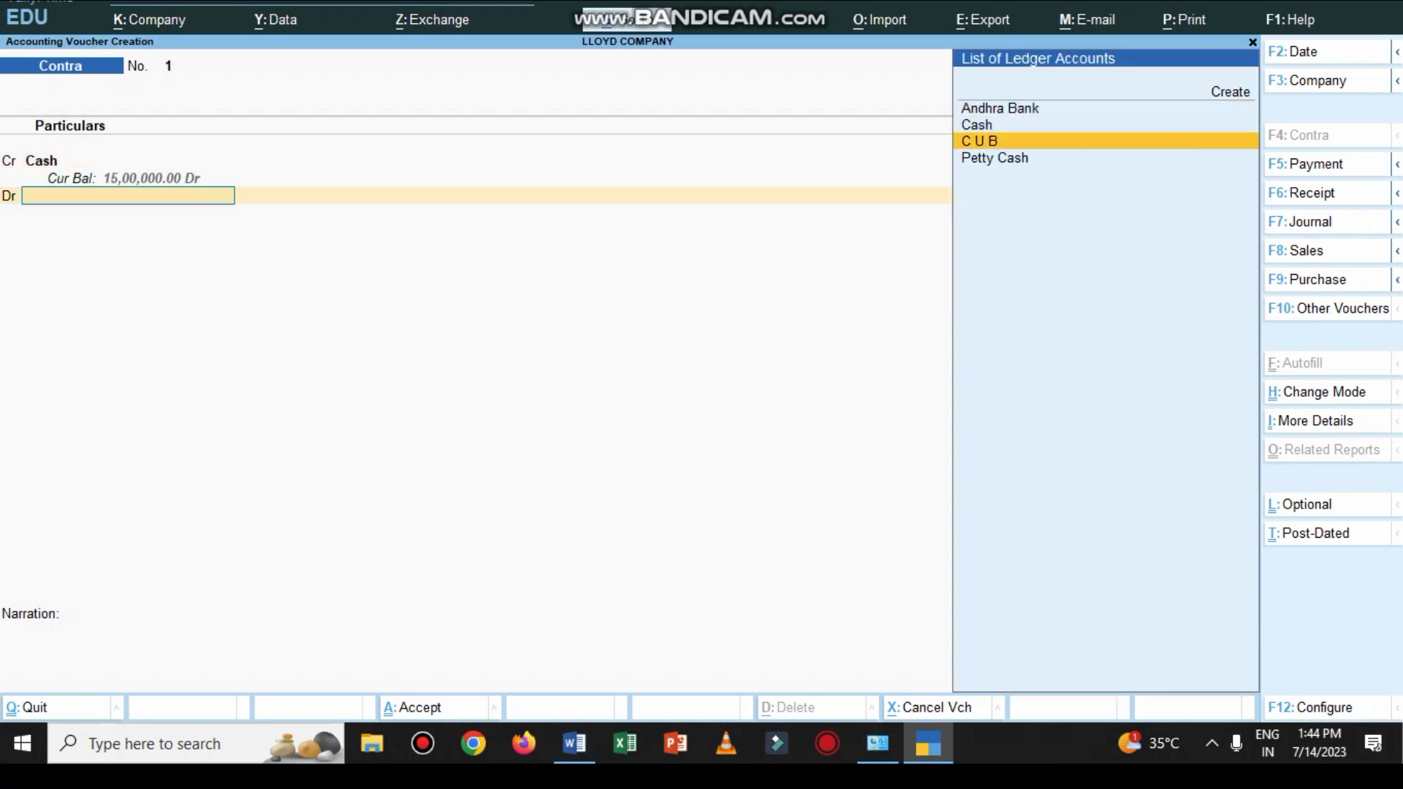
key("Return")
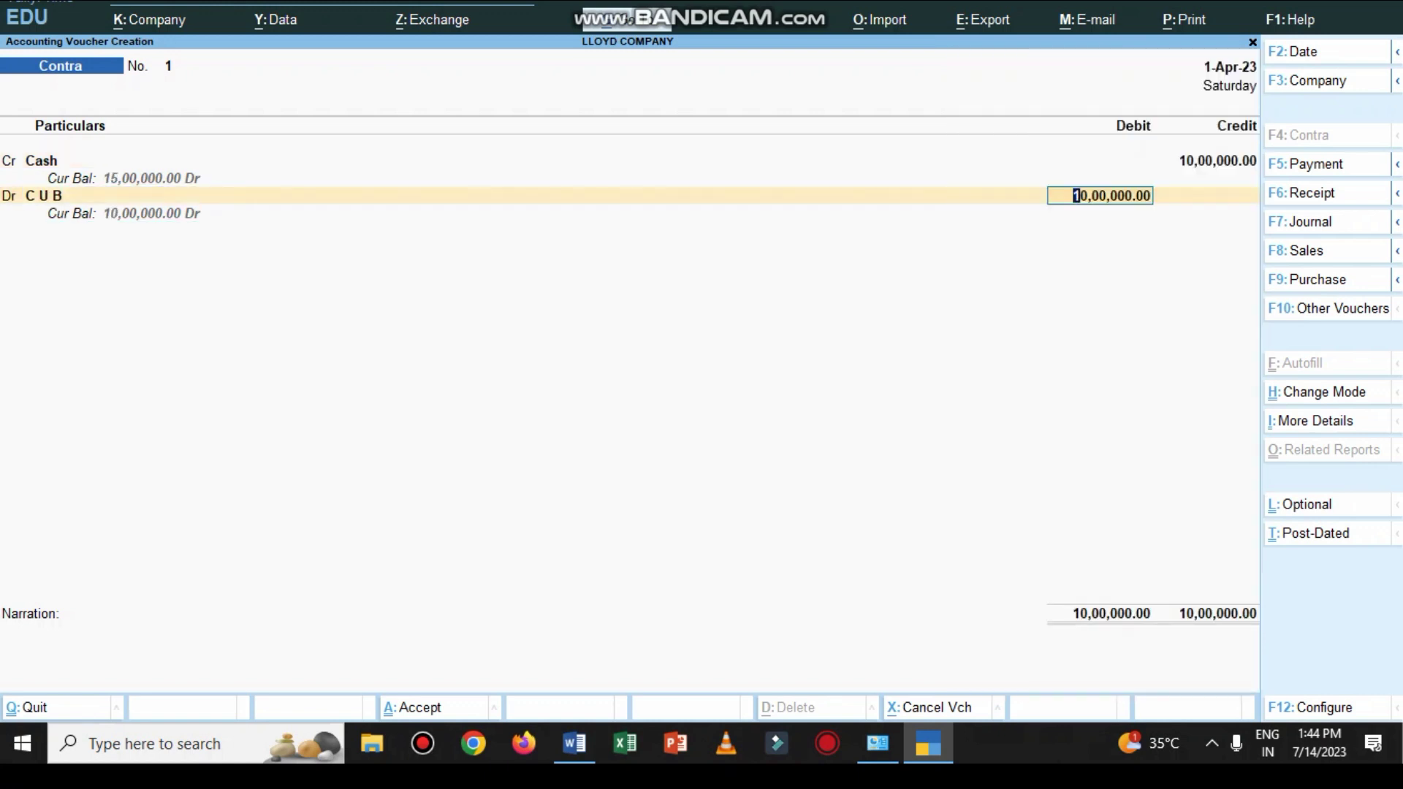
key("Return")
type("500")
key("Return")
key("Return")
type("BEING CASH DEPOSITED")
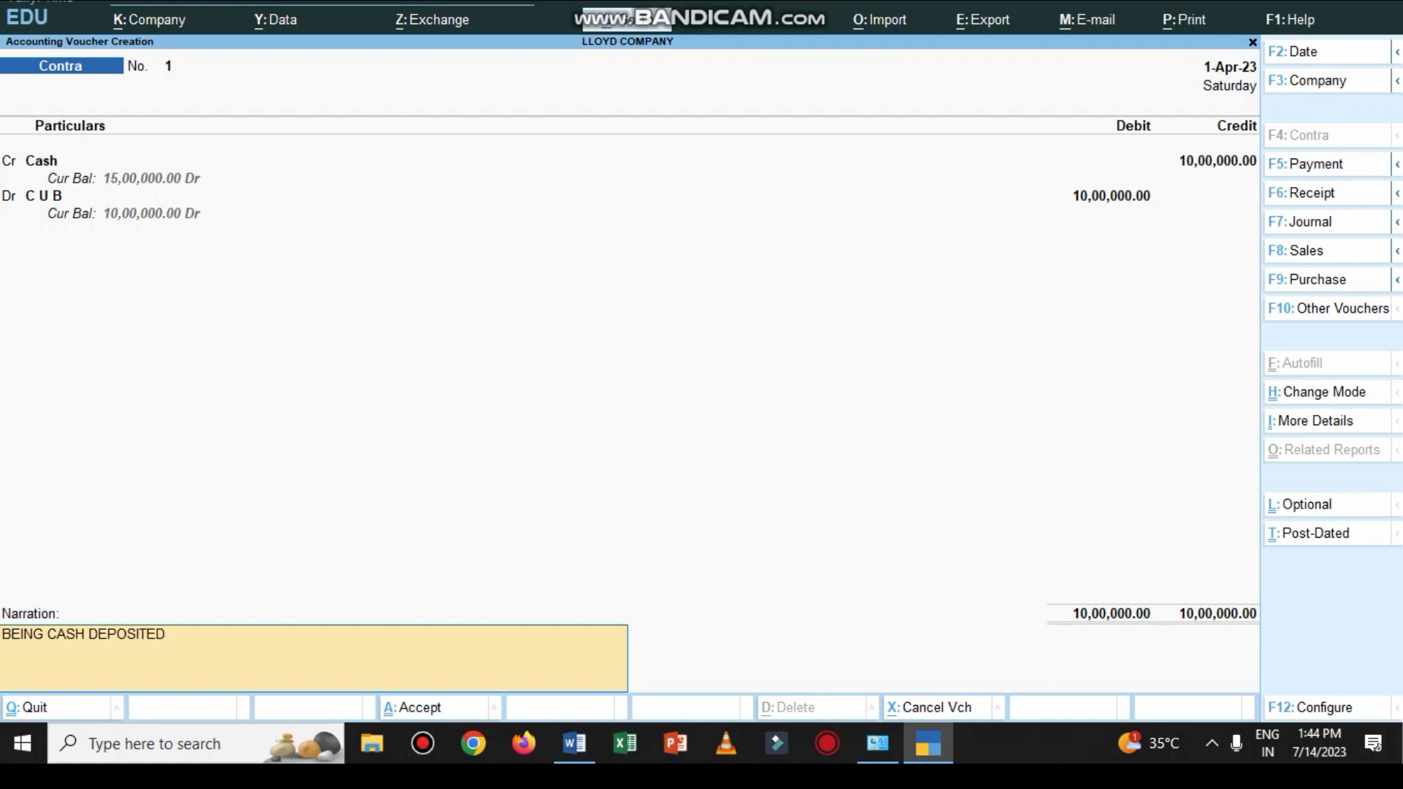
key("Return")
key("Return")
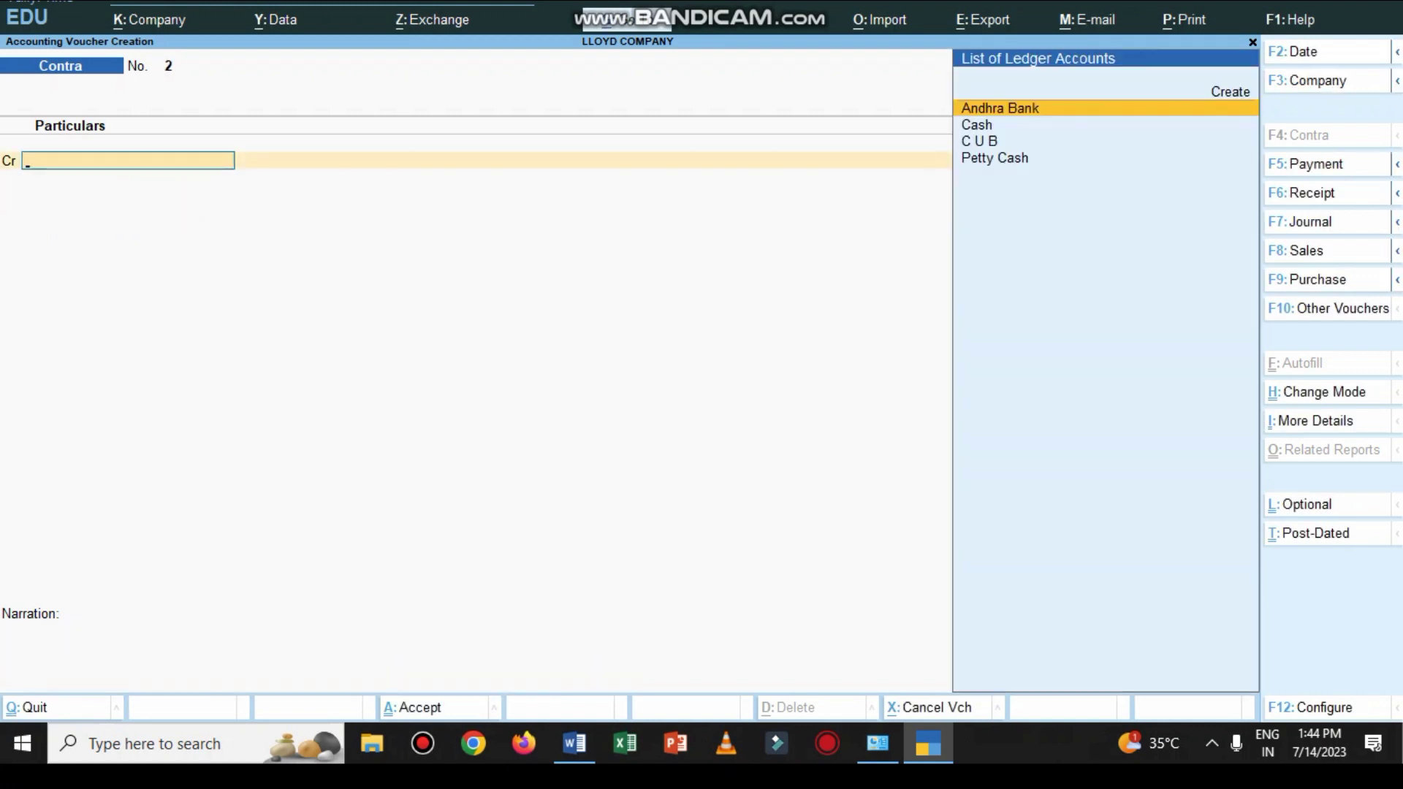
Step: Consult transaction 3 in the Word list, then start a Payment voucher debiting the office premises ledger with 5,00,000
left_click(574, 743)
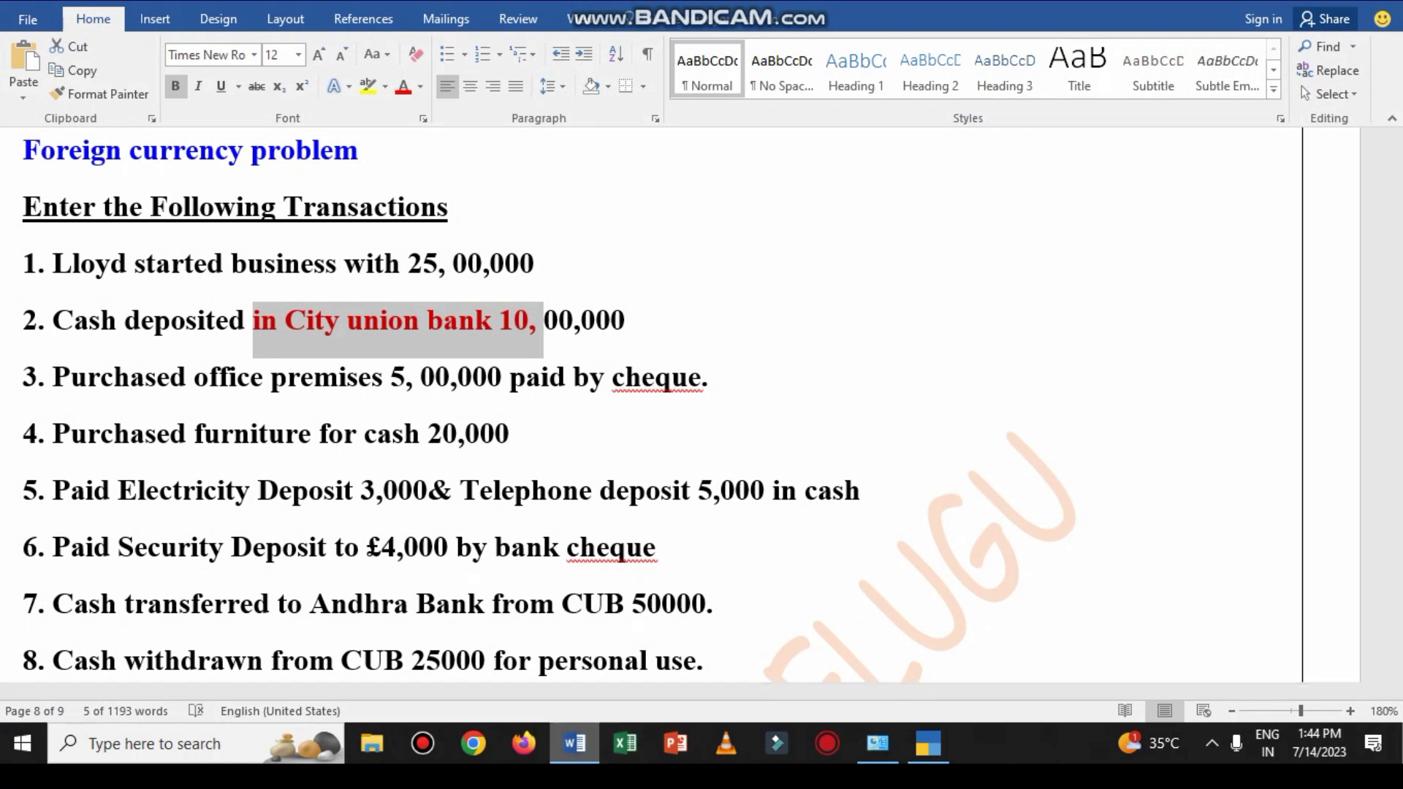
left_click(574, 743)
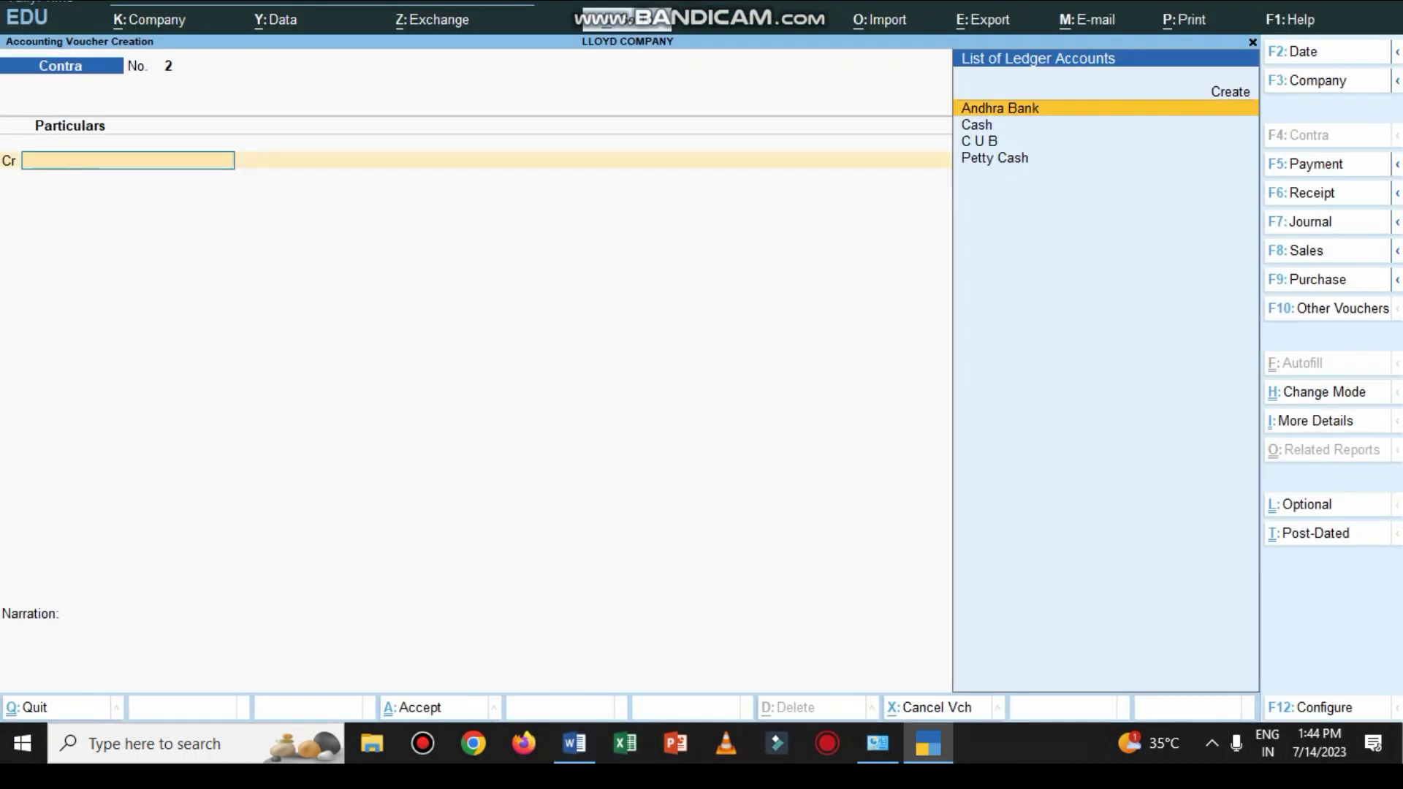
key("F5")
type("of")
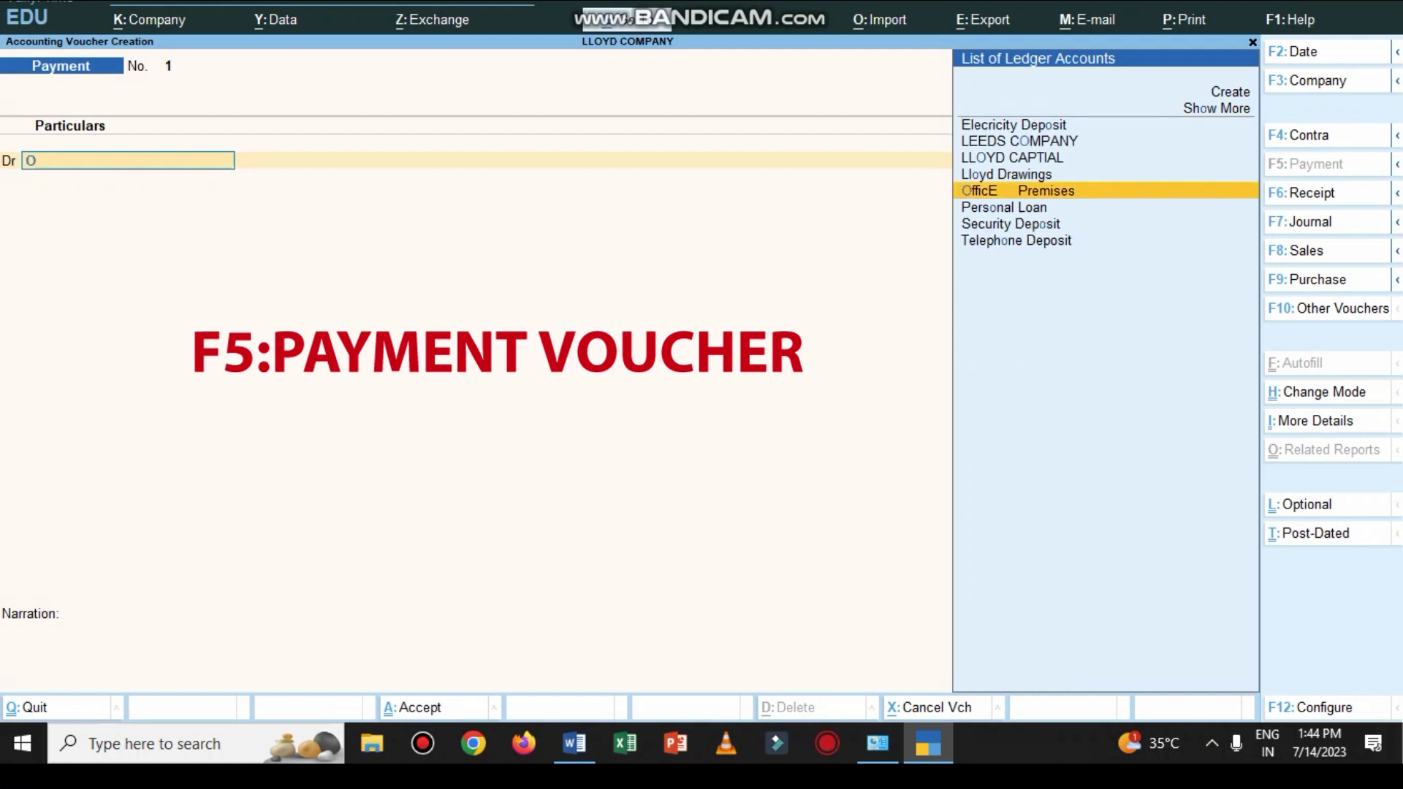
key("Return")
type("500000")
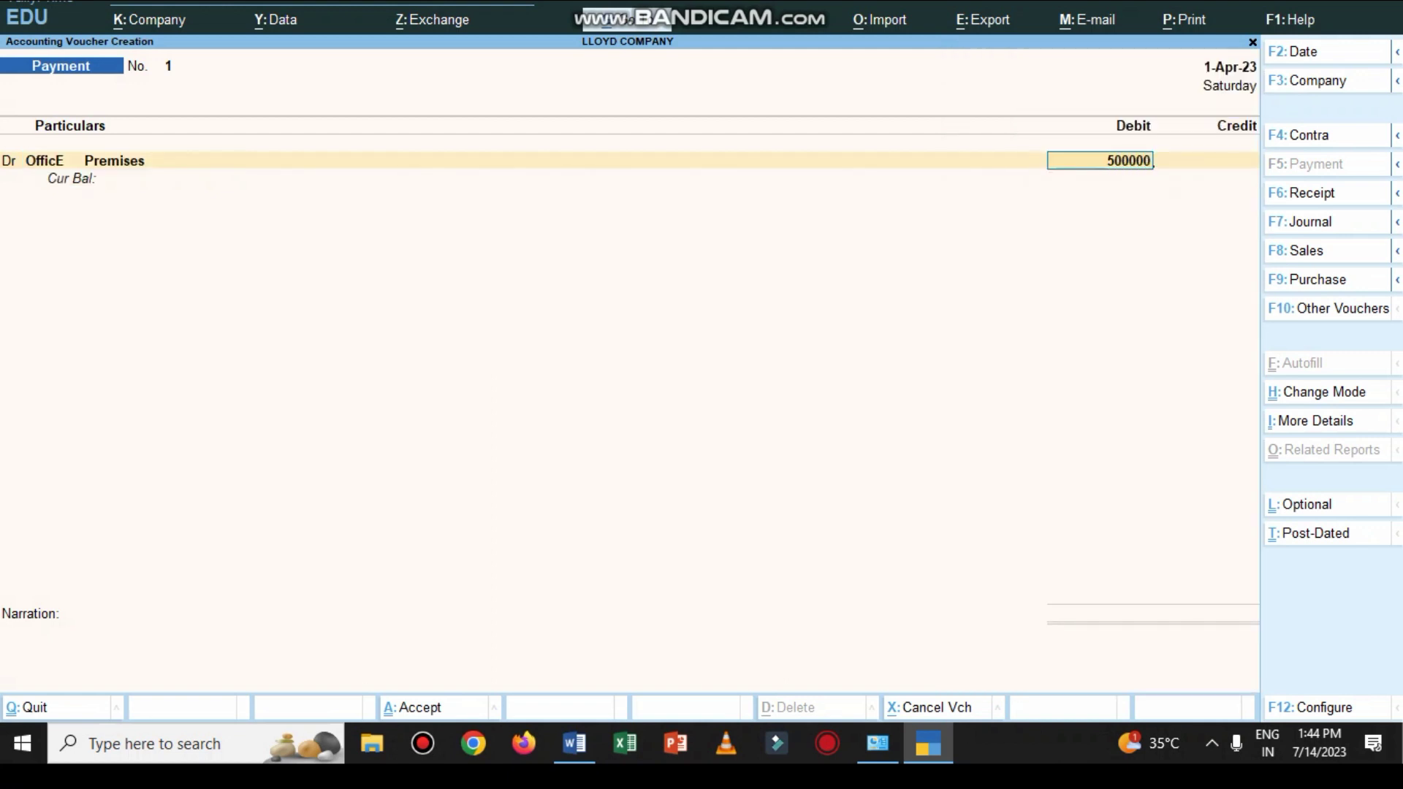
key("Return")
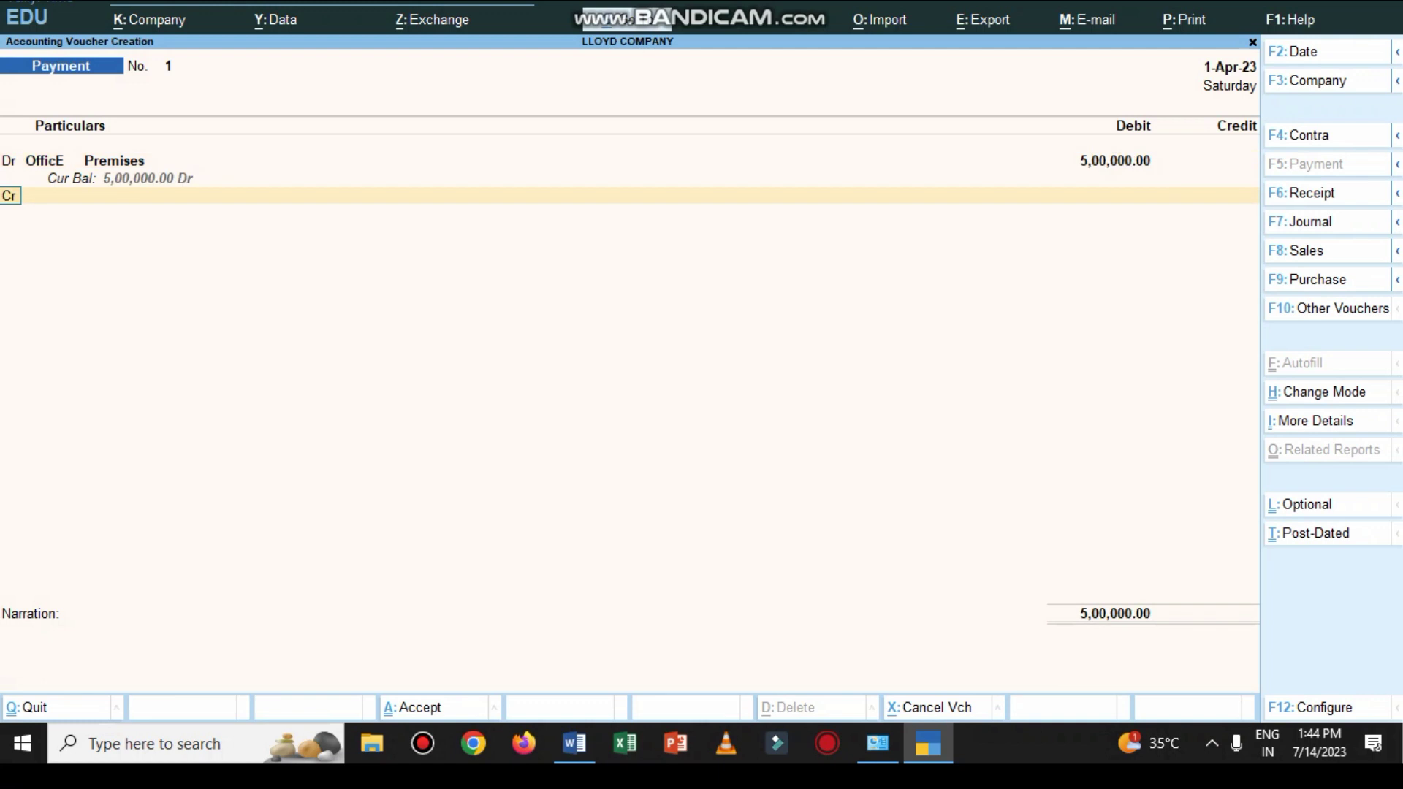
Step: Credit C U B with 5,00,000, add the narration "BEING ASEET PURCHASED FOR CHEQUE", and accept the payment voucher
type("cu")
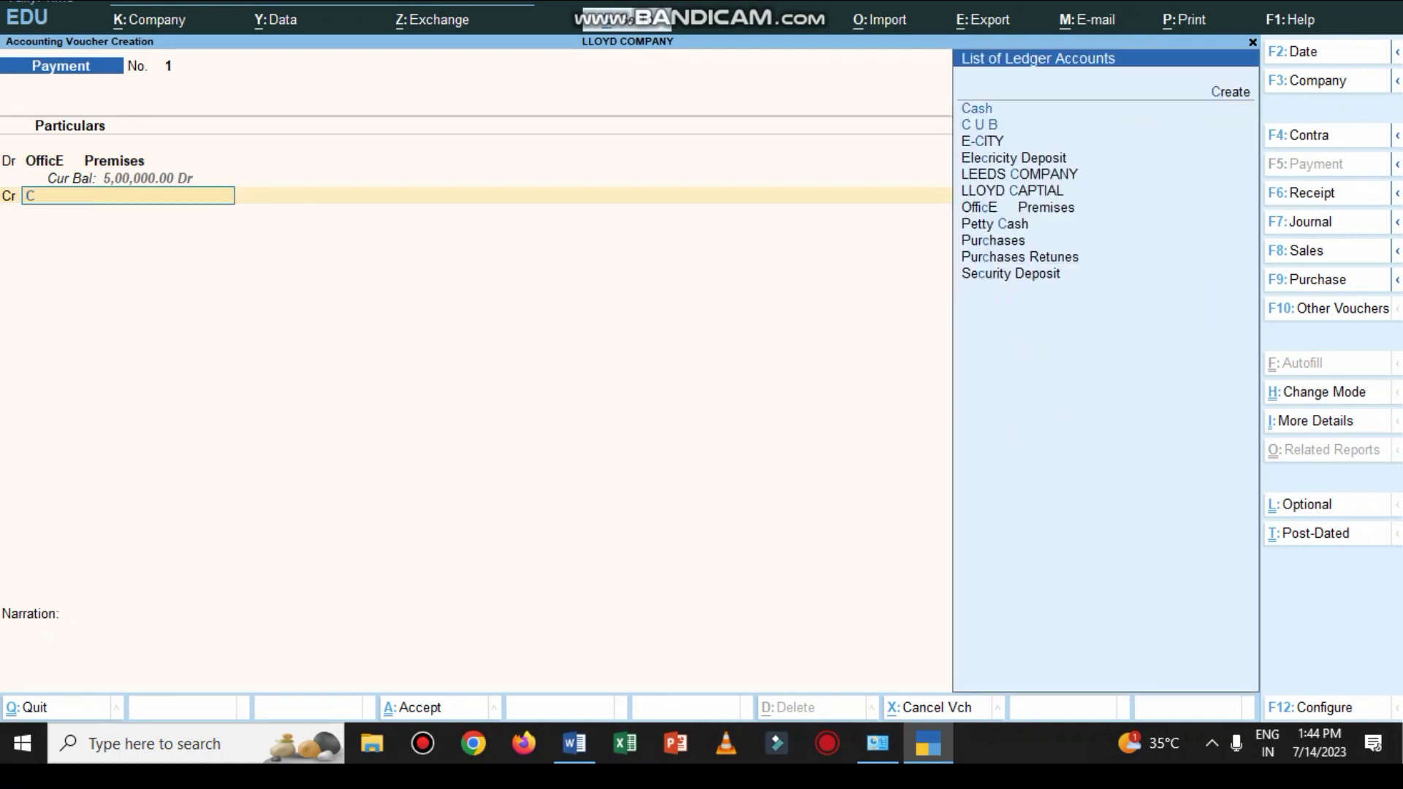
key("Return")
key("Return")
type("BEING ASEET PURCHASED FOR CHEQUE")
key("Return")
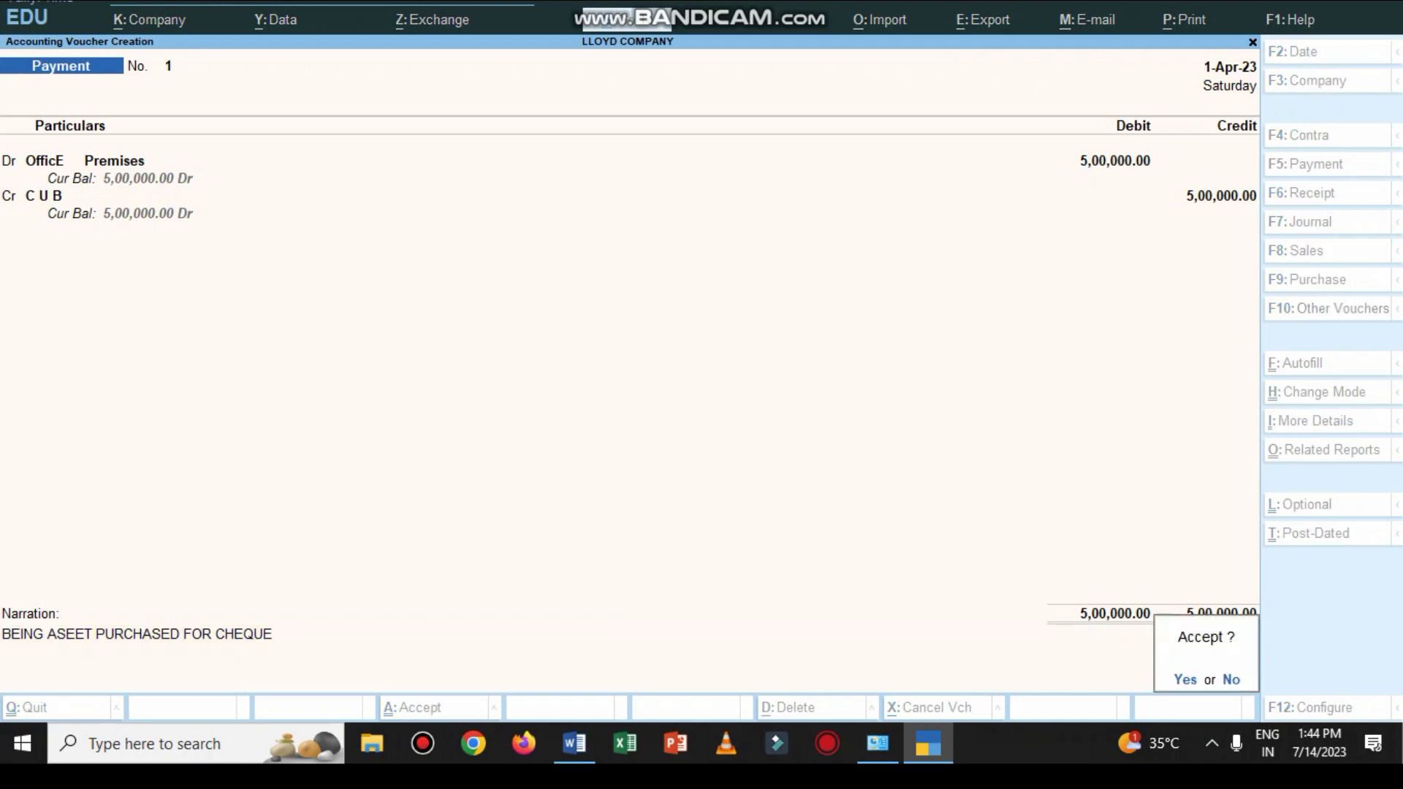
key("Return")
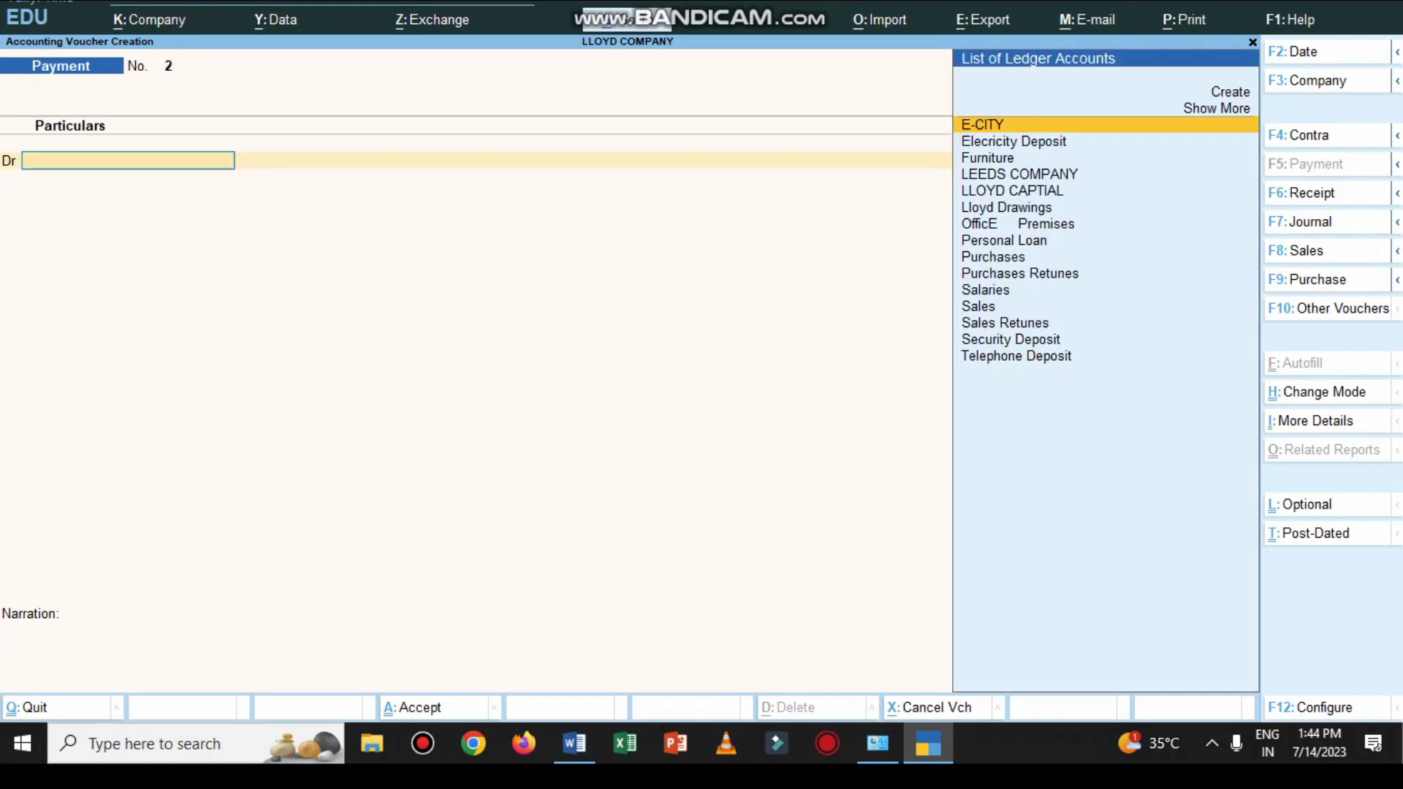
Step: Consult transaction 4 in the Word list, then debit the Furniture ledger with 20,000 in the new payment voucher
key("alt+Tab")
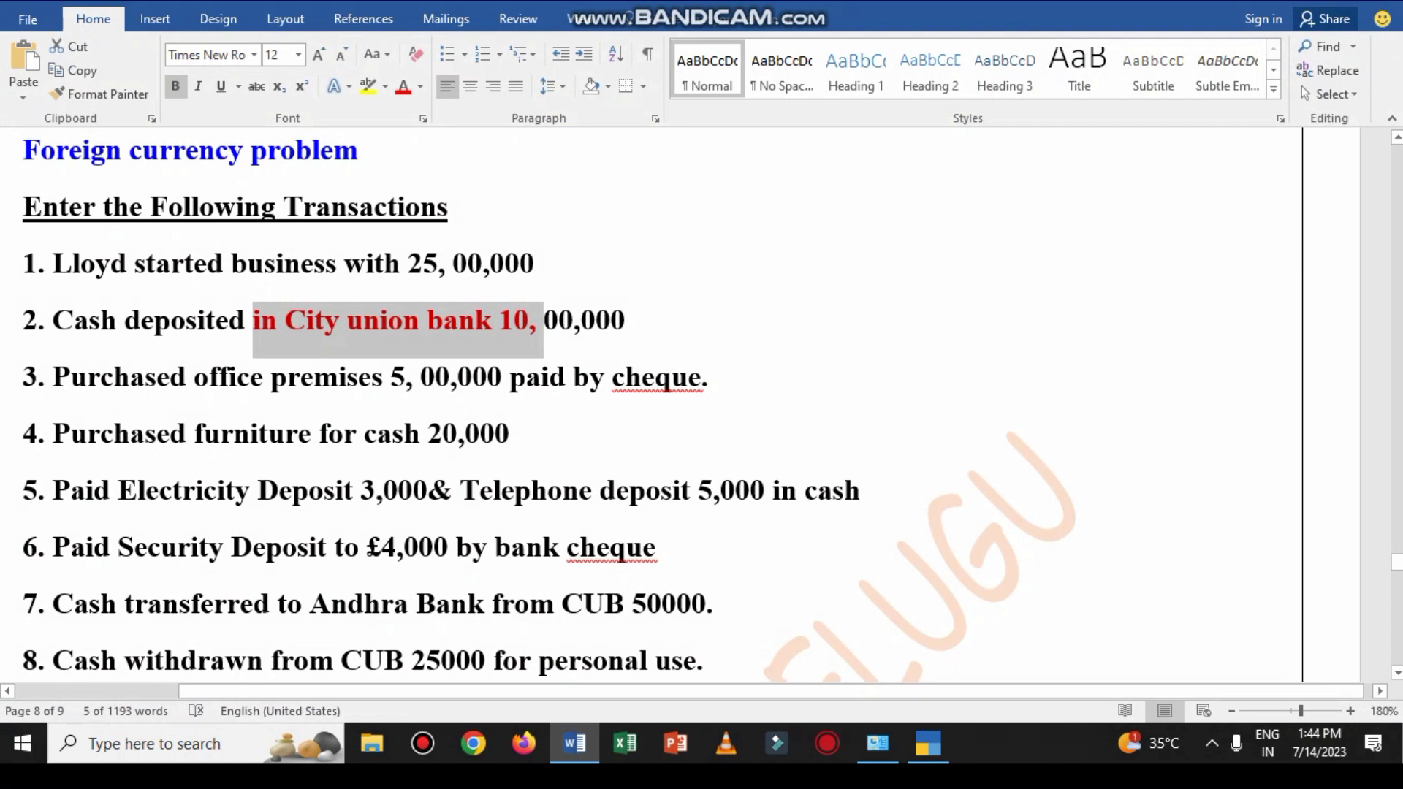
scroll(548, 406, "down", 3)
scroll(548, 405, "down", 2)
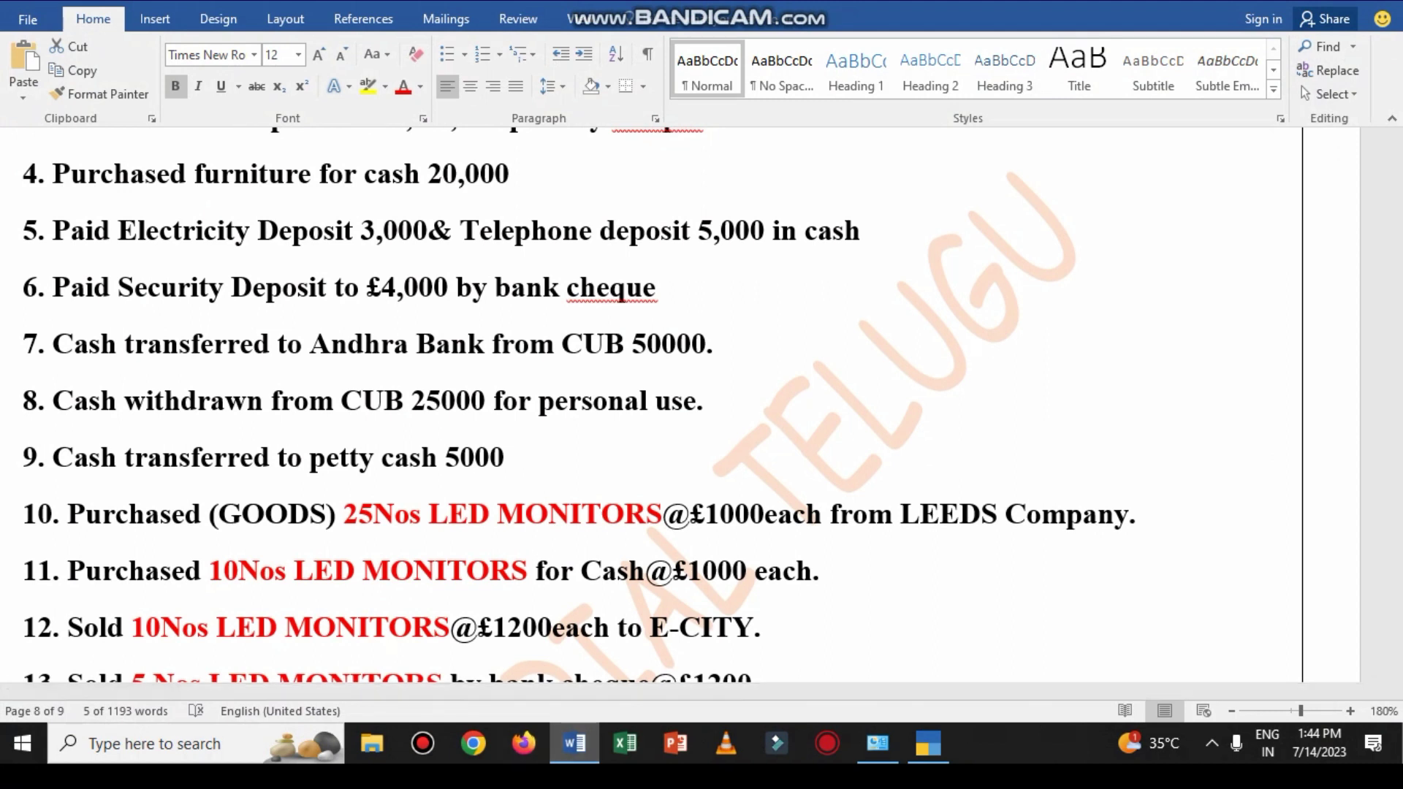
key("alt+Tab")
type("fur")
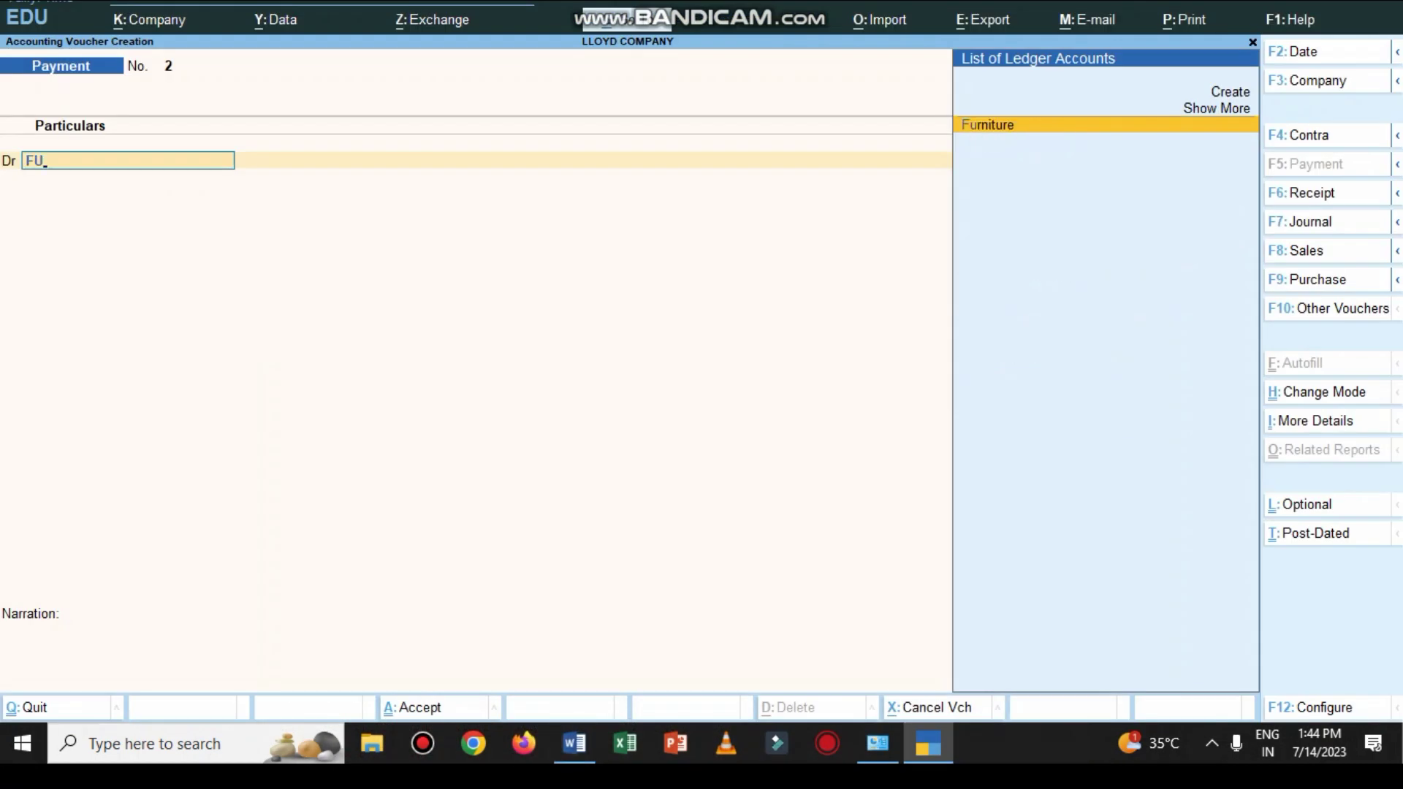
key("Return")
type("20,000")
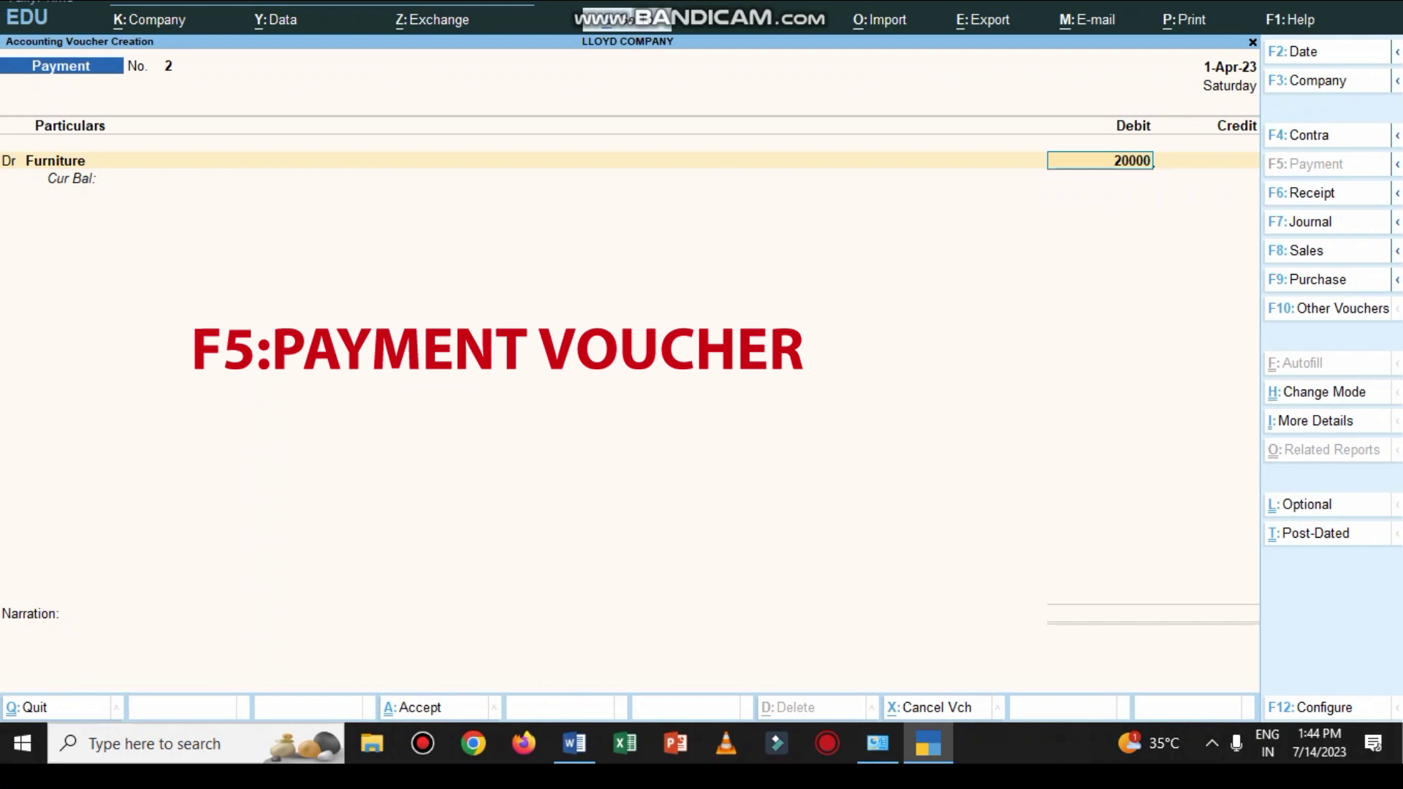
key("Return")
Step: Credit the Cash ledger with 20,000 as the balancing entry for the furniture payment
key("Return")
key("shift+Tab")
type("CA")
key("Return")
key("Return")
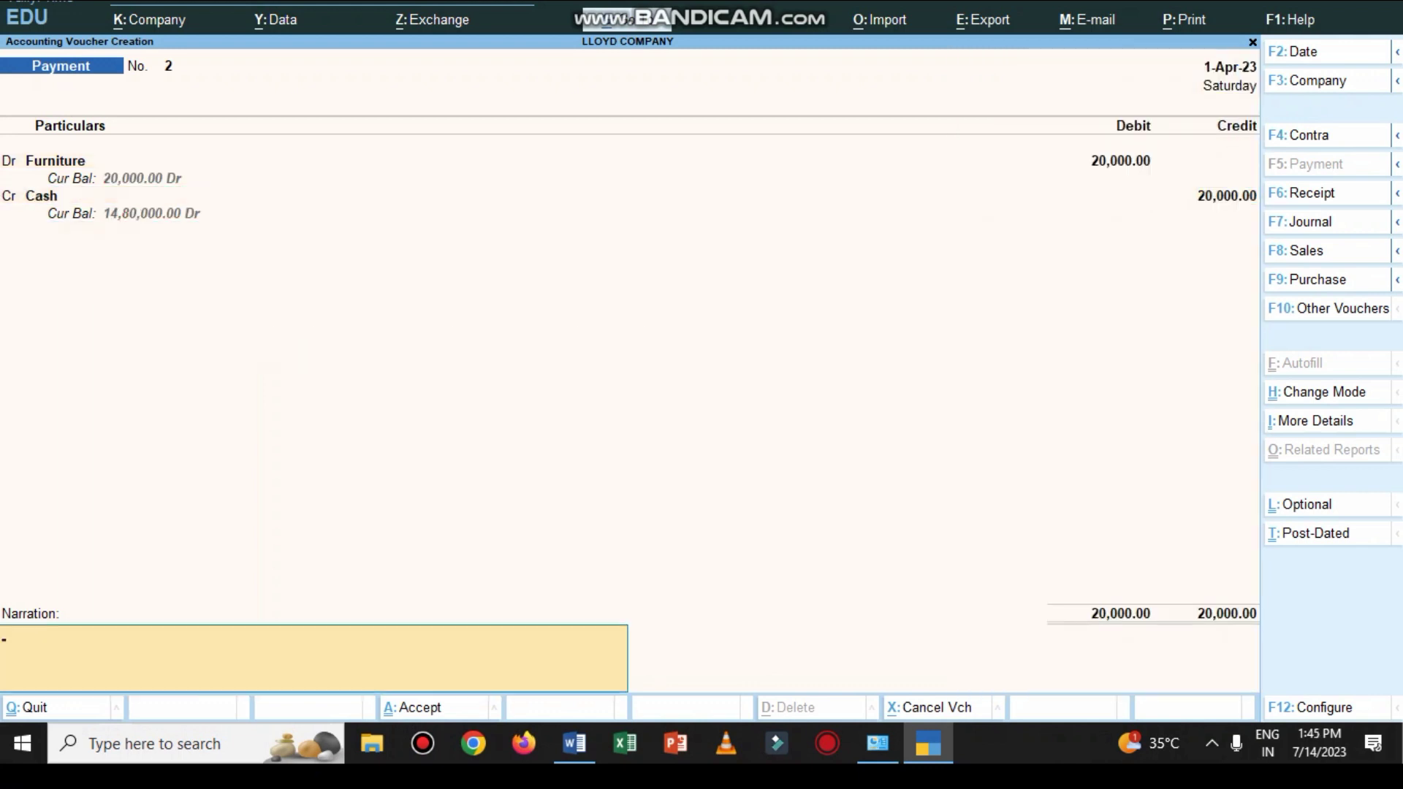
Step: Recall the previous narration, change it to "BEING ASEET PURCHASED FOR CASH", and accept the furniture payment voucher
key("ctrl+r")
key("BackSpace")
key("BackSpace")
key("BackSpace")
key("BackSpace")
key("BackSpace")
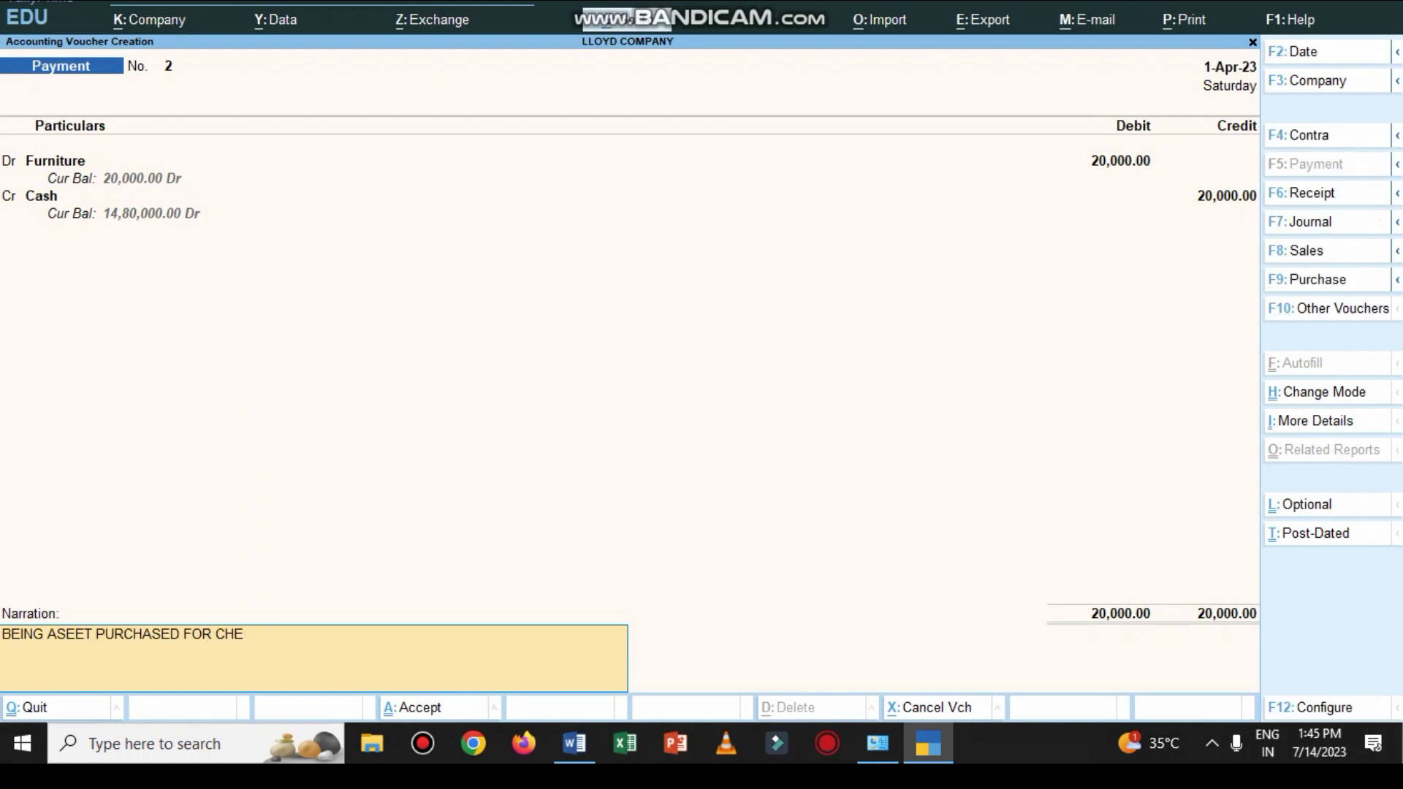
key("BackSpace")
type("CASH")
key("Return")
key("Return")
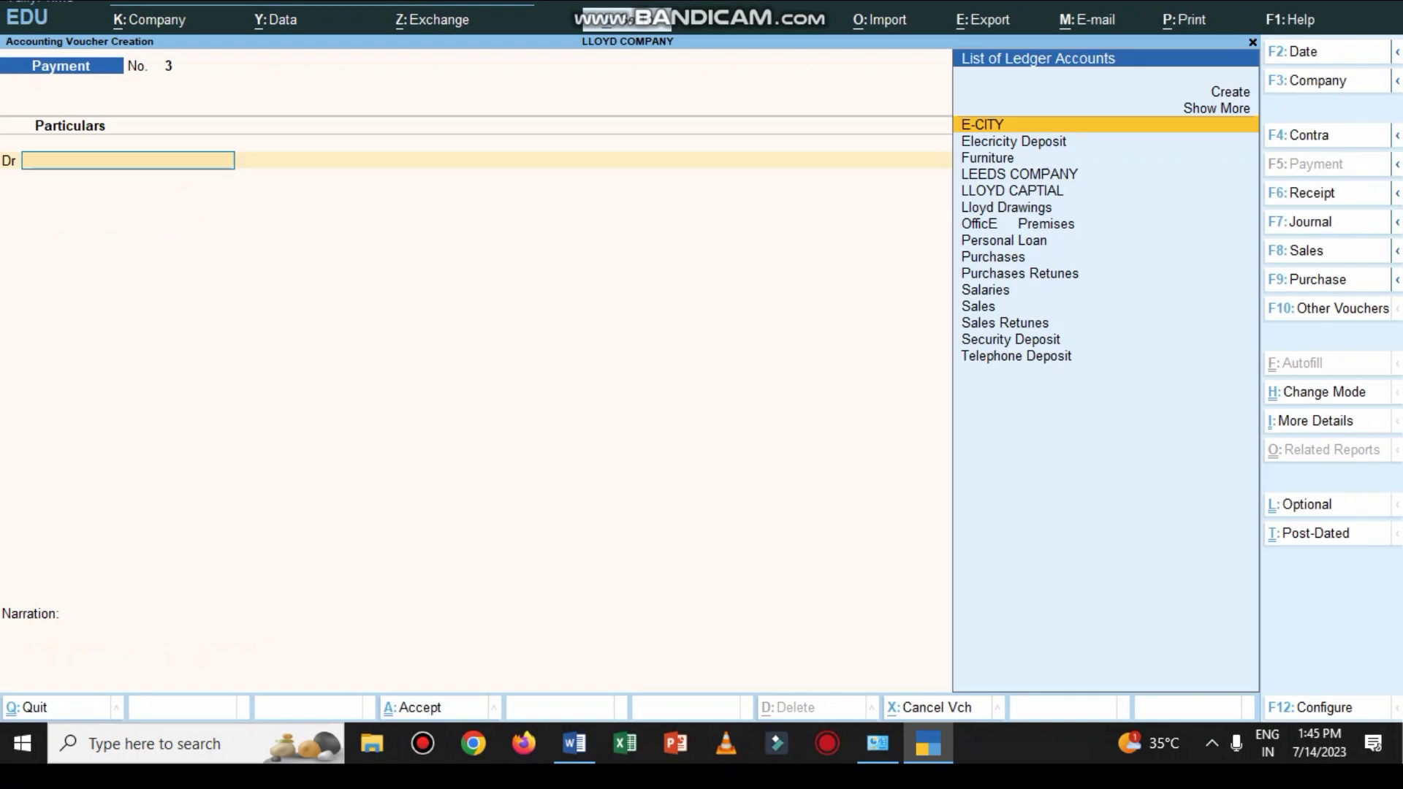
Step: Consult transaction 5 in the Word list, then debit the Elecricity Deposit ledger with 3,000 in the new payment voucher
key("alt+Tab")
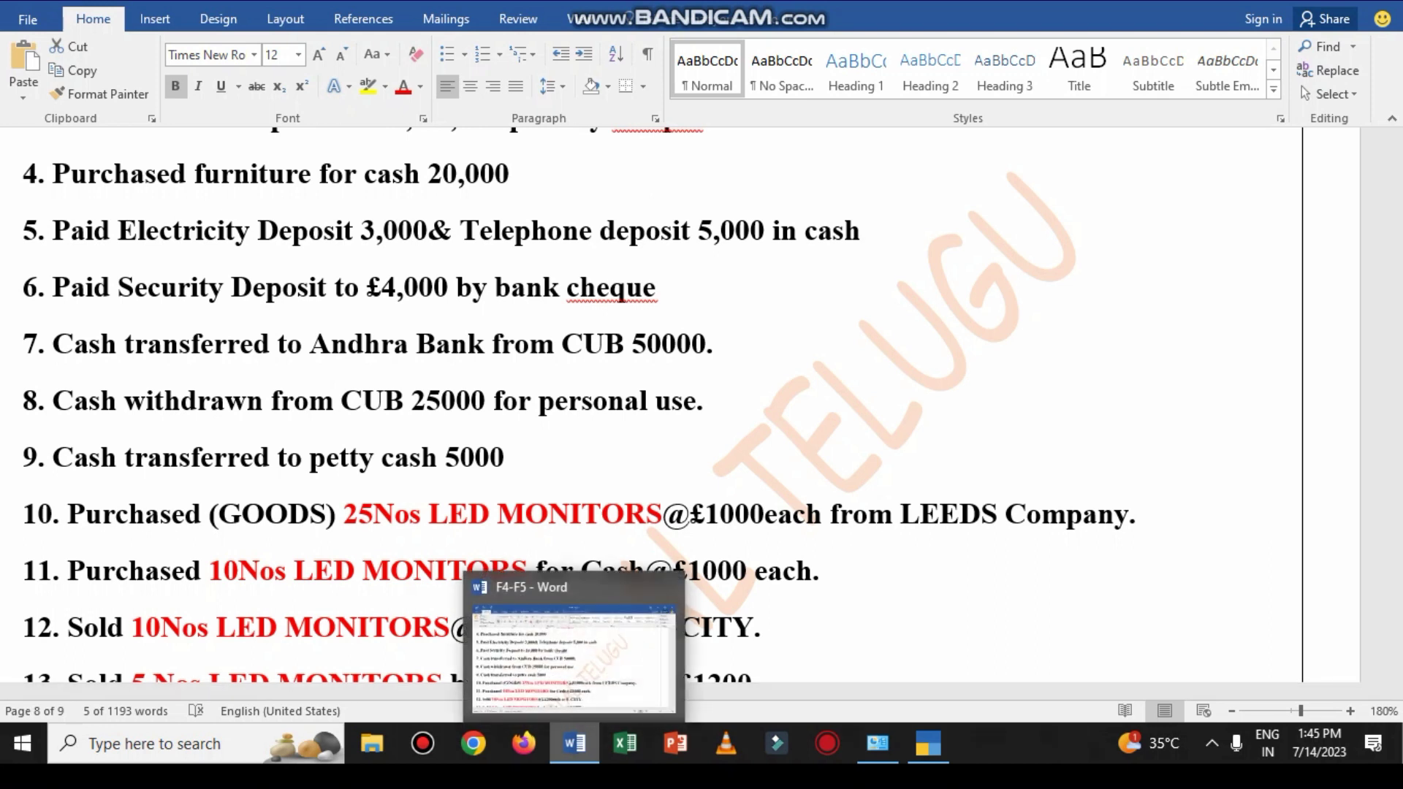
left_click(574, 743)
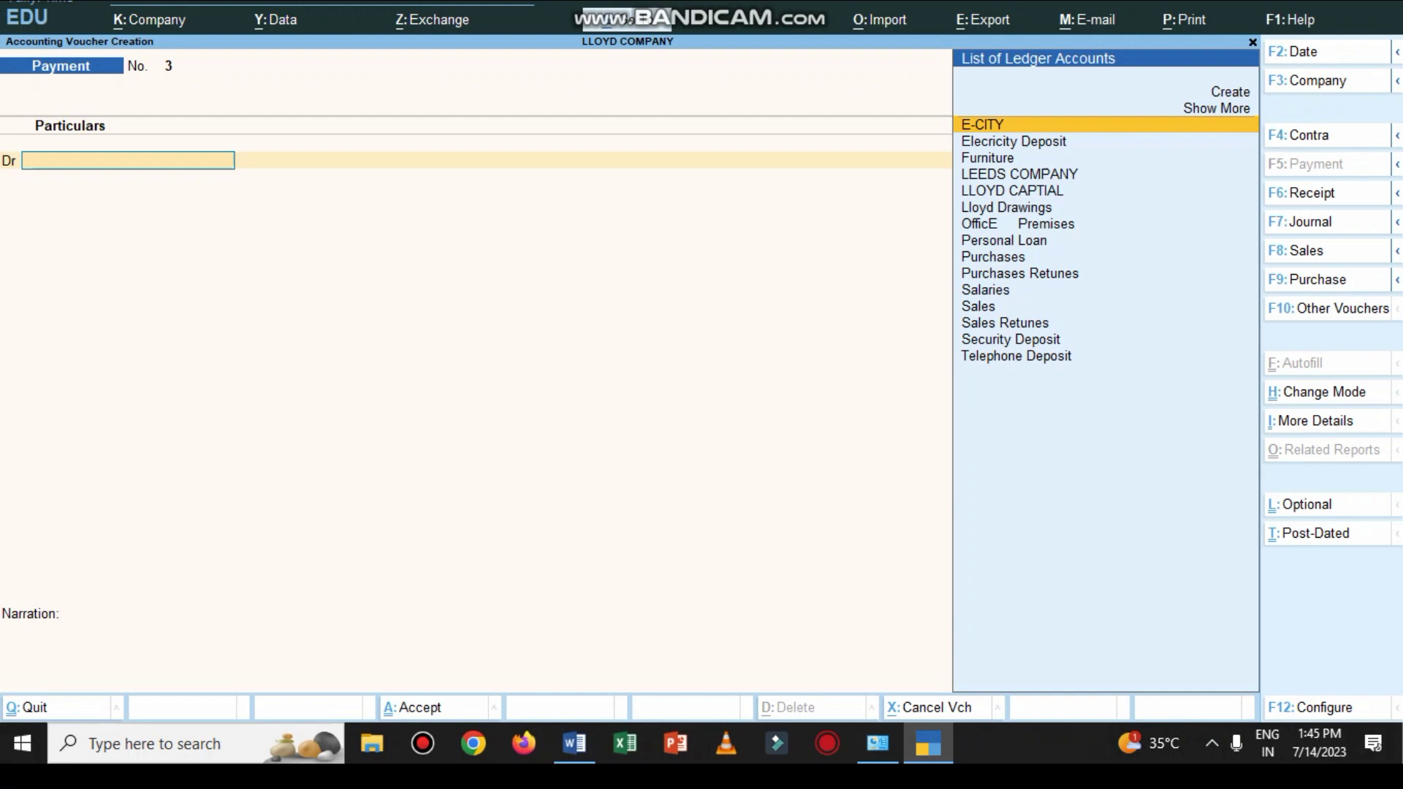
type("T")
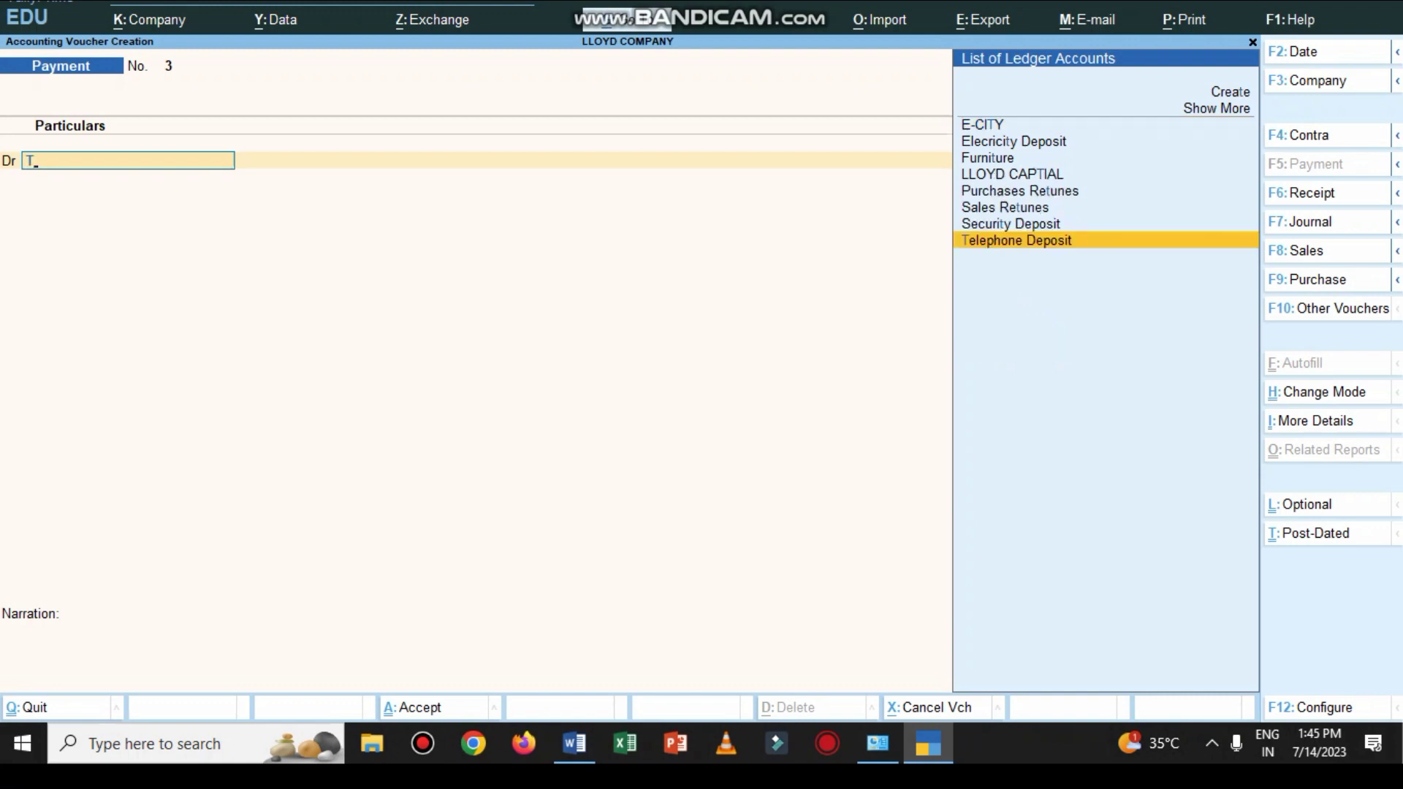
key("BackSpace")
type("E")
key("Down")
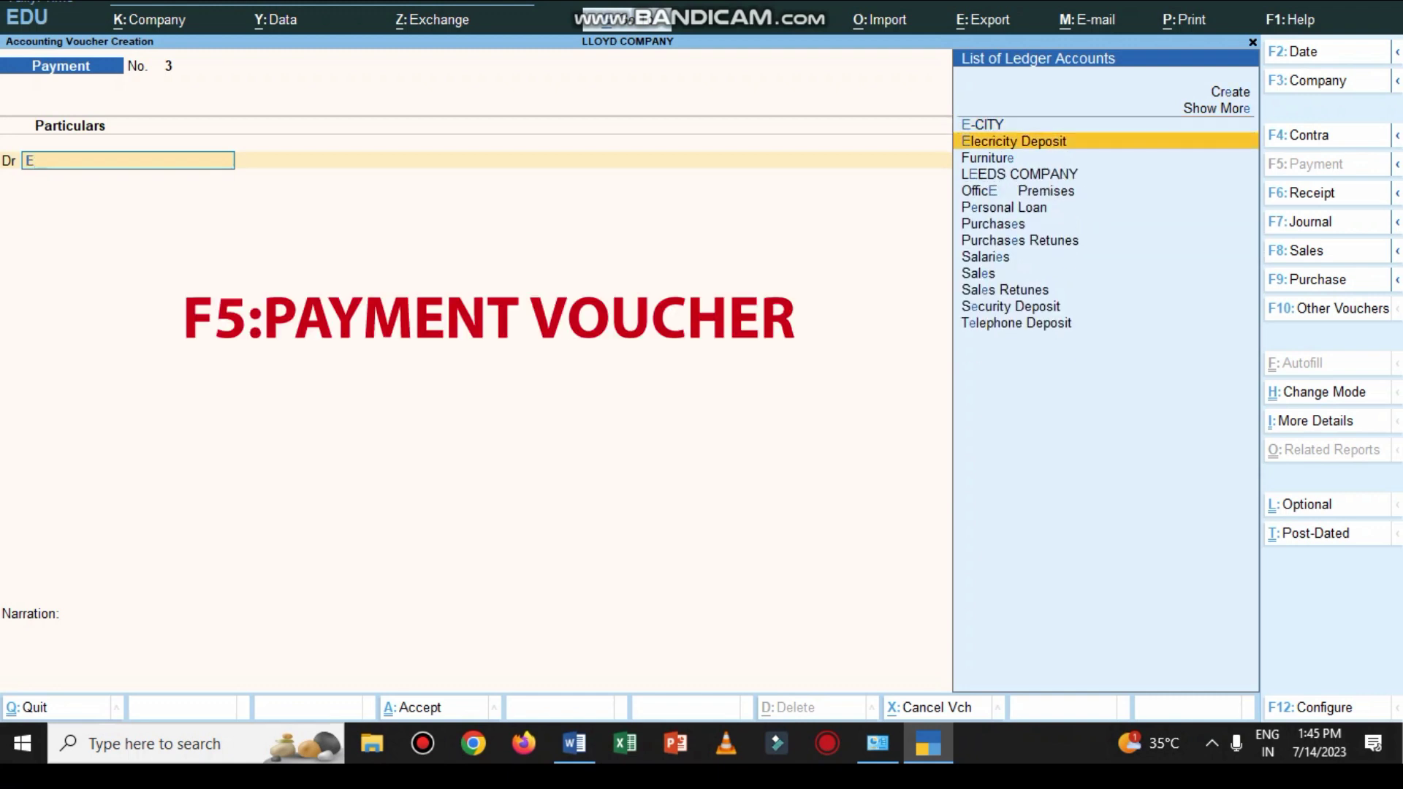
key("Return")
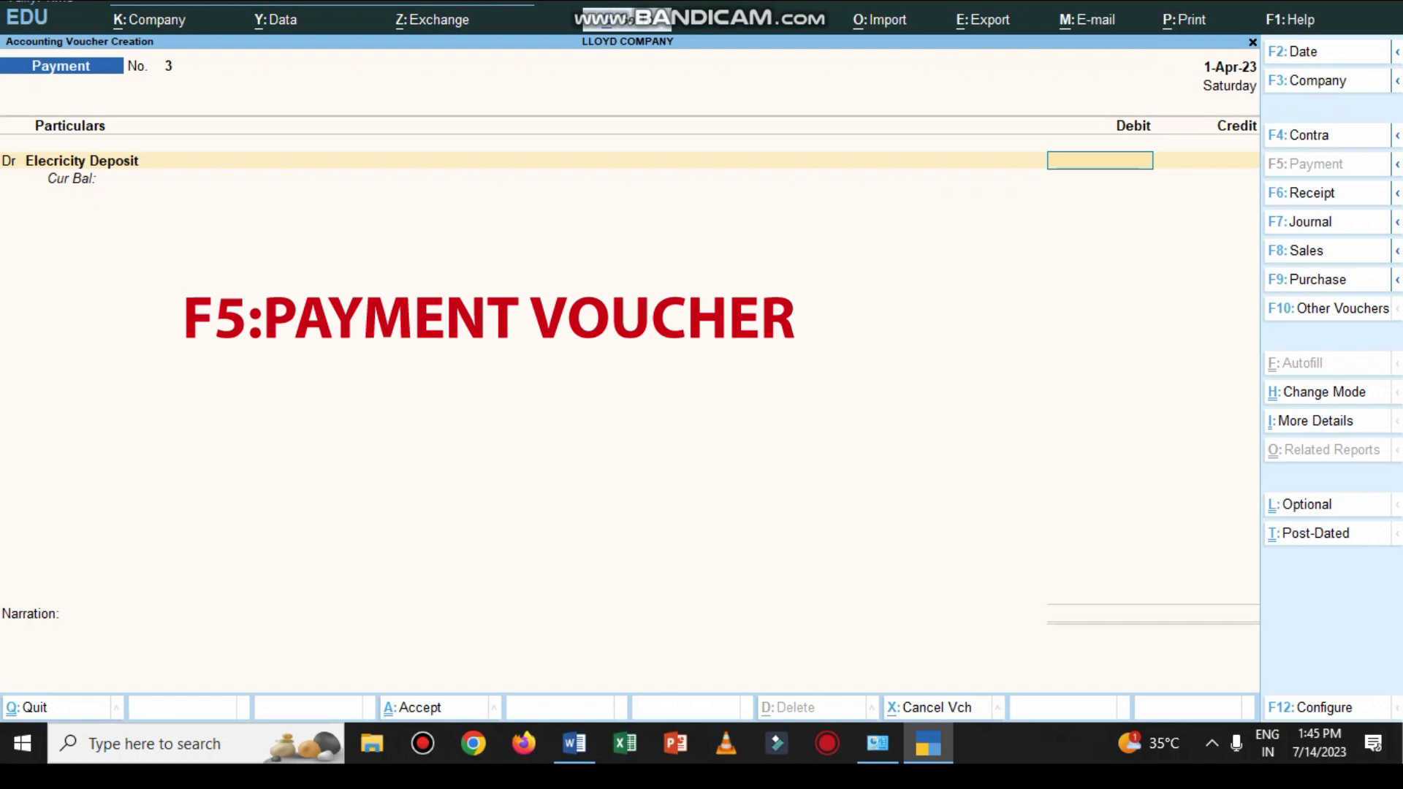
key("alt+Tab")
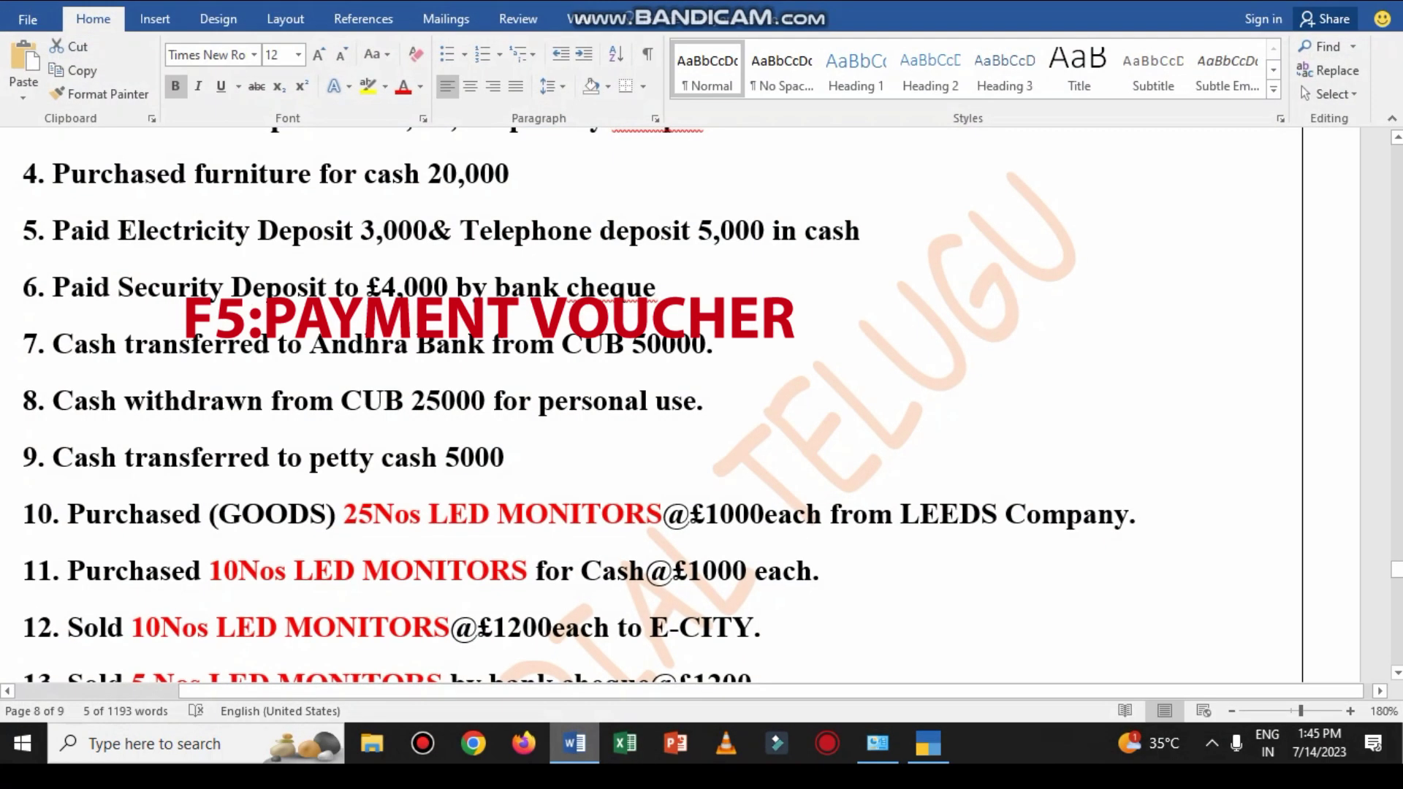
key("alt+Tab")
type("30000")
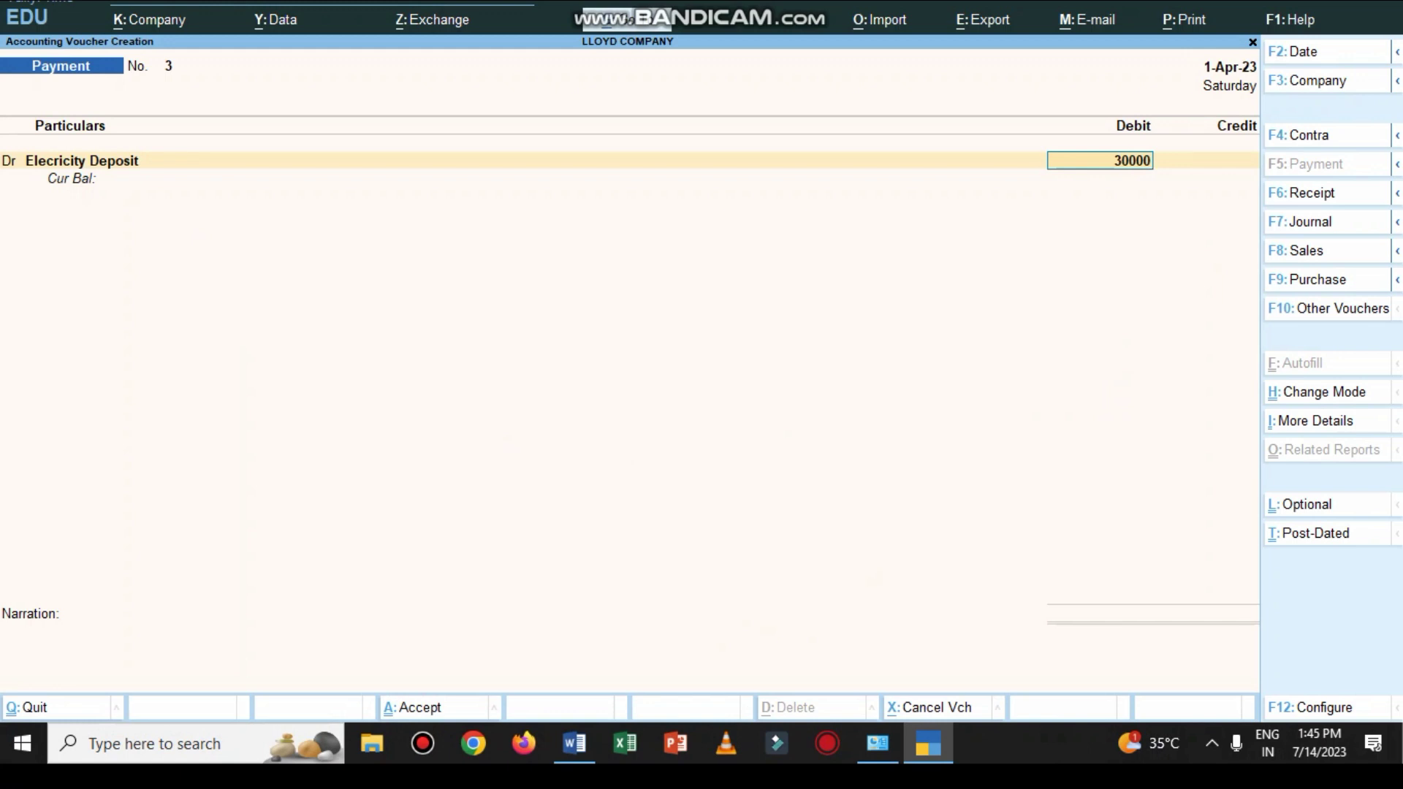
key("Return")
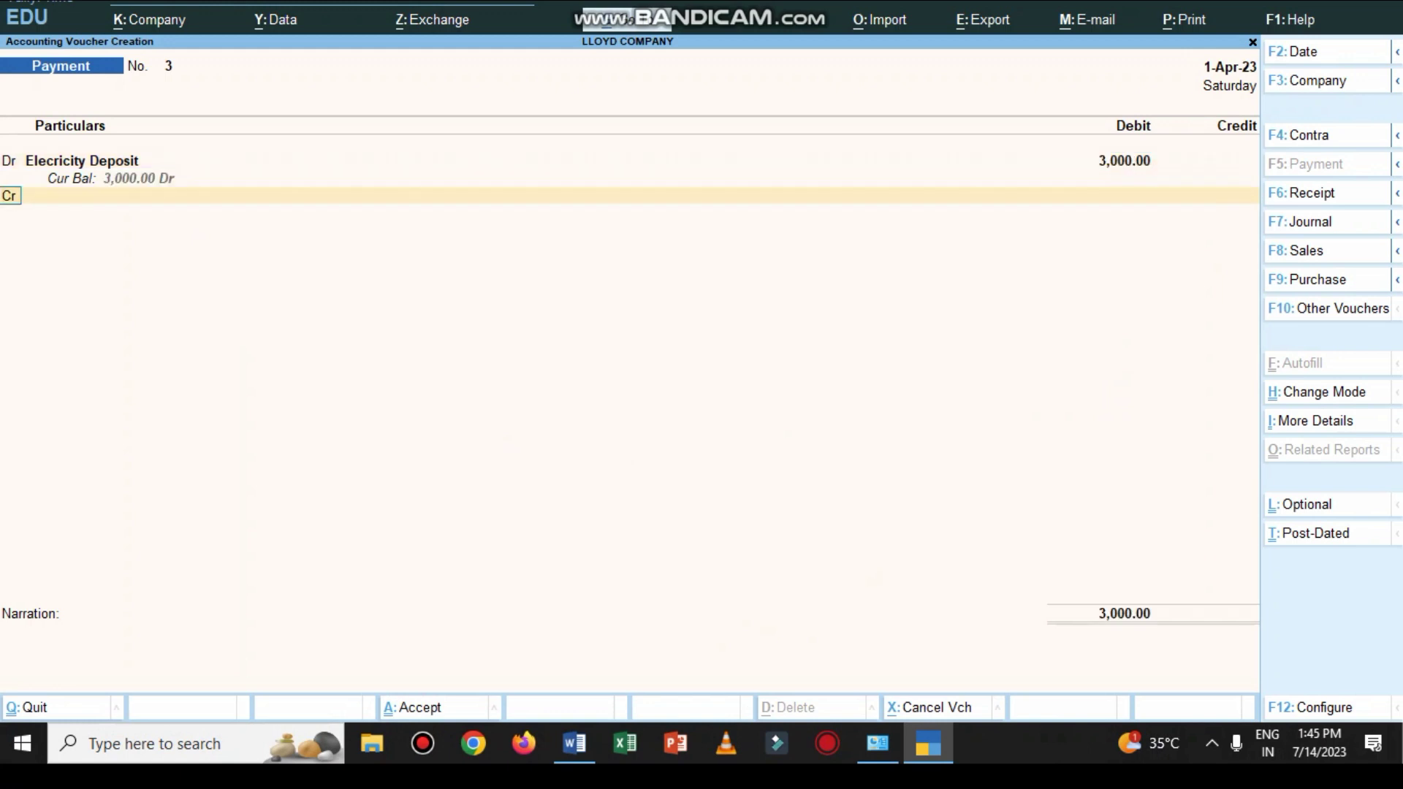
Step: Add a second debit line for the Telephone Deposit ledger with 5,000
key("Return")
type("Telephone Deposit")
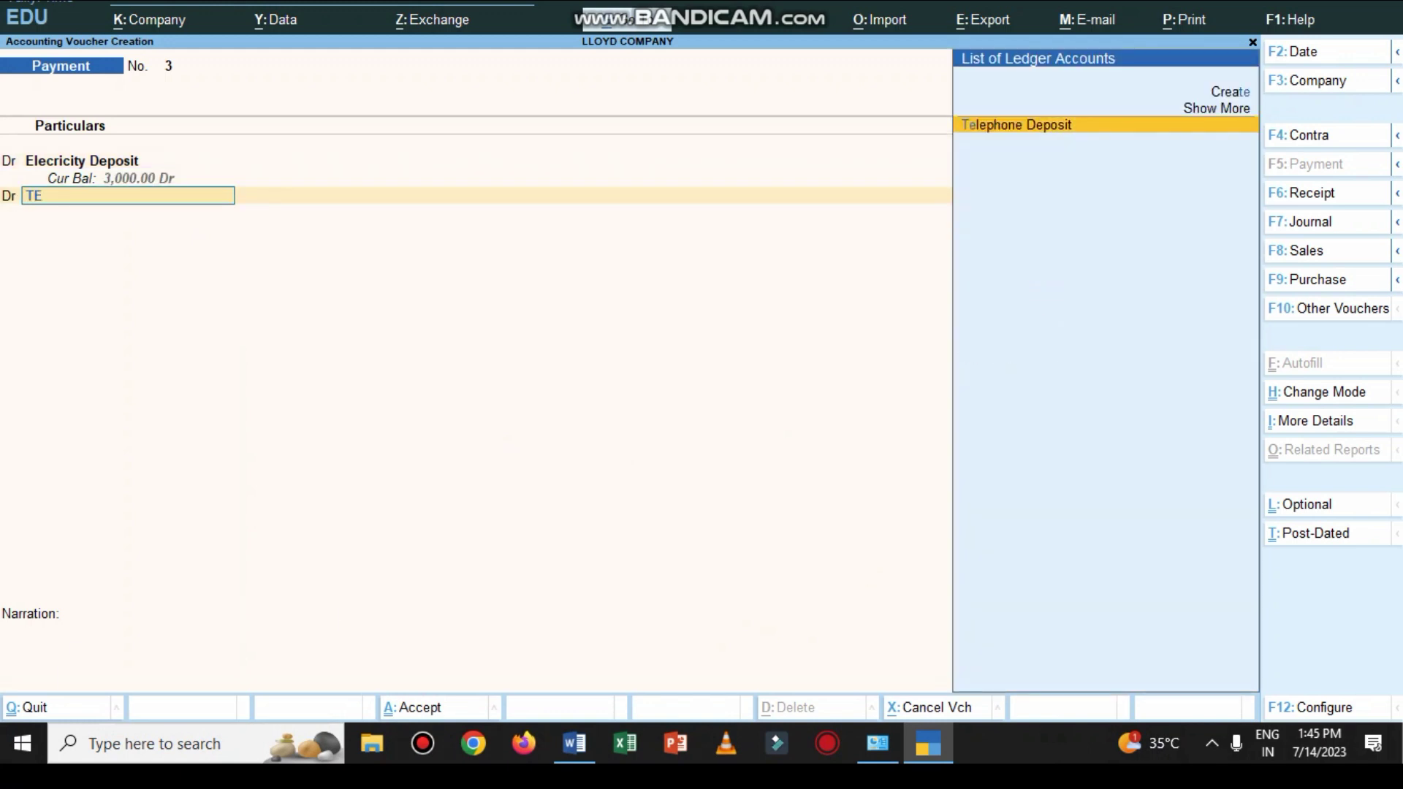
key("Return")
type("5000")
key("Return")
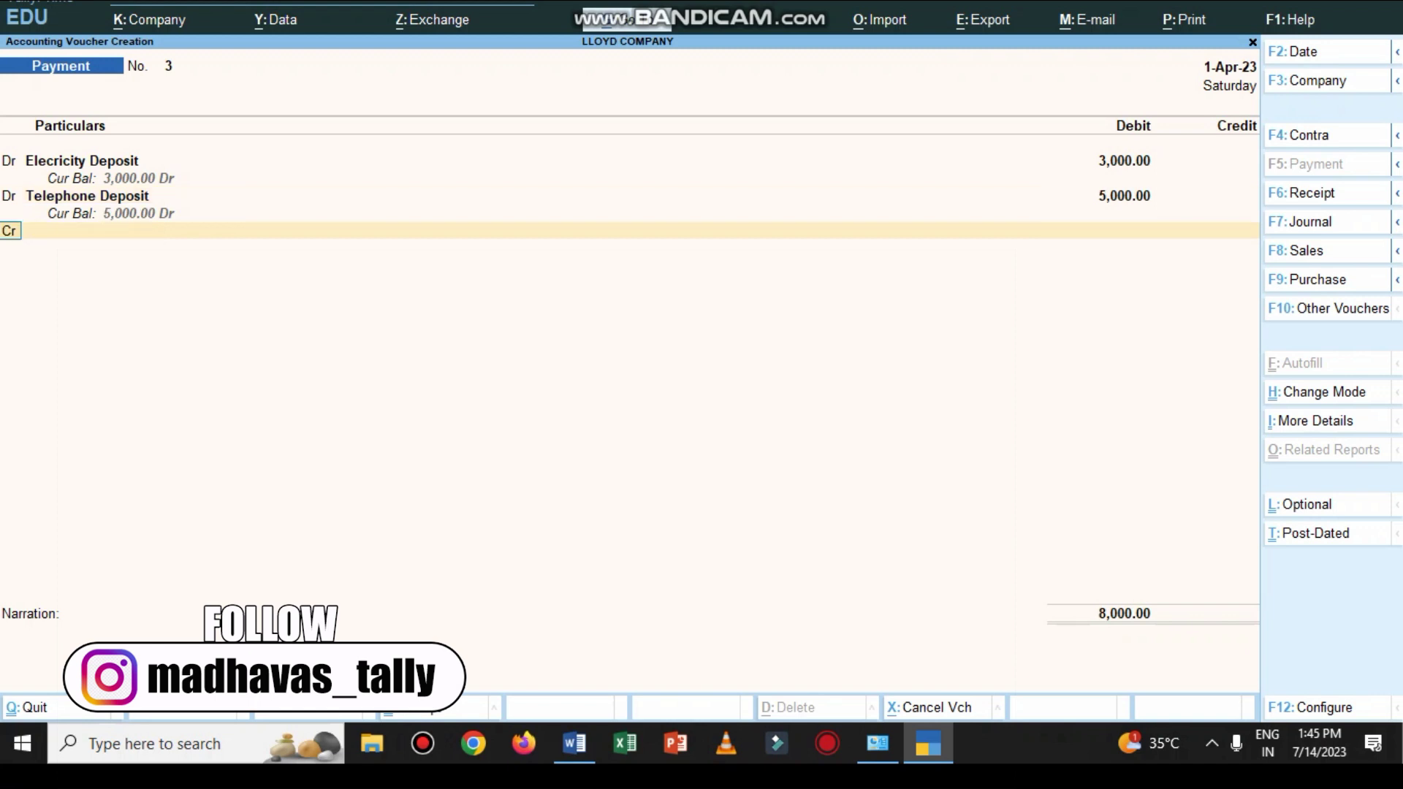
Step: Credit the Cash ledger with 8,000 as the balancing entry for the two deposits
key("Return")
type("ca")
key("Return")
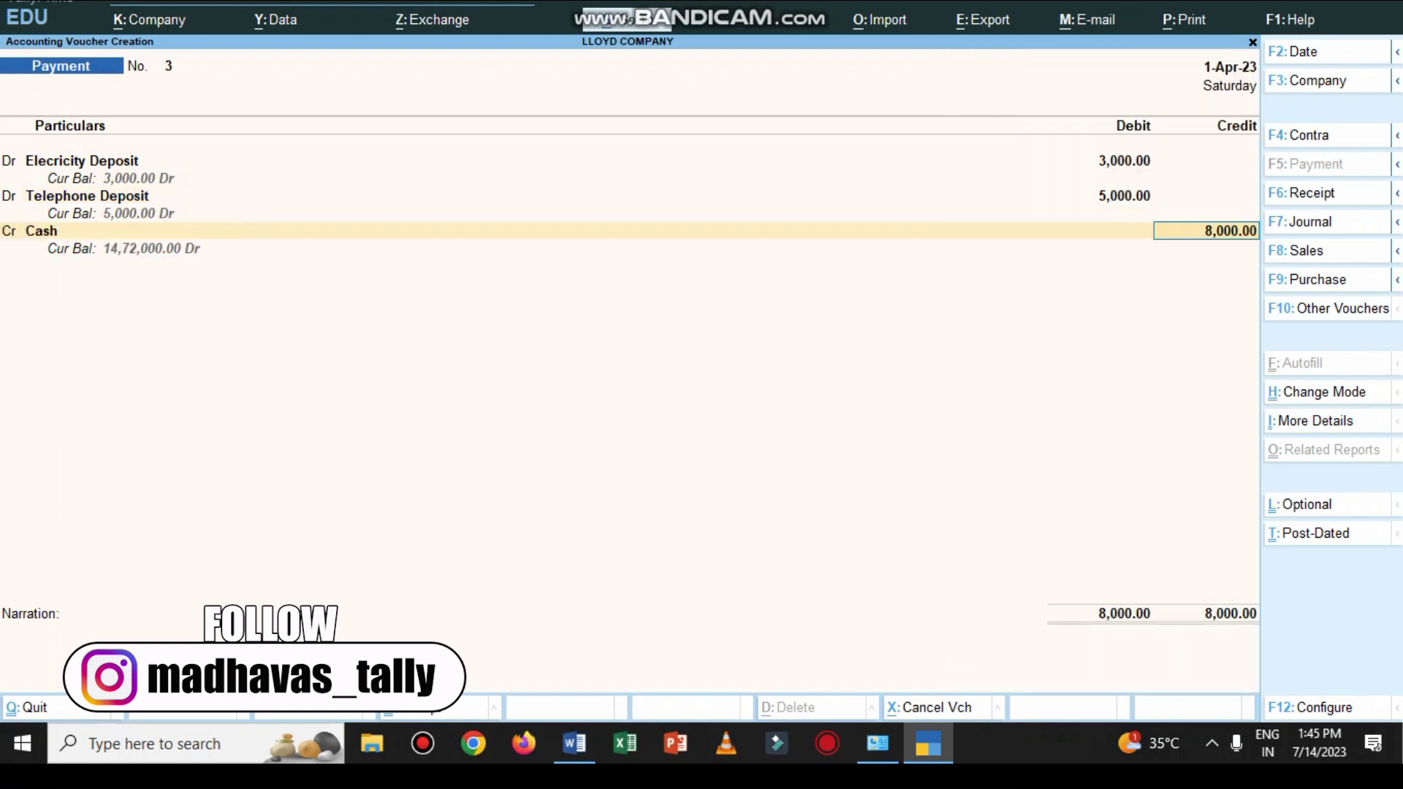
key("Return")
Step: Add the narration "BEING DEPOSITS PAID BY CASH" and accept the deposits payment voucher
type("BEING")
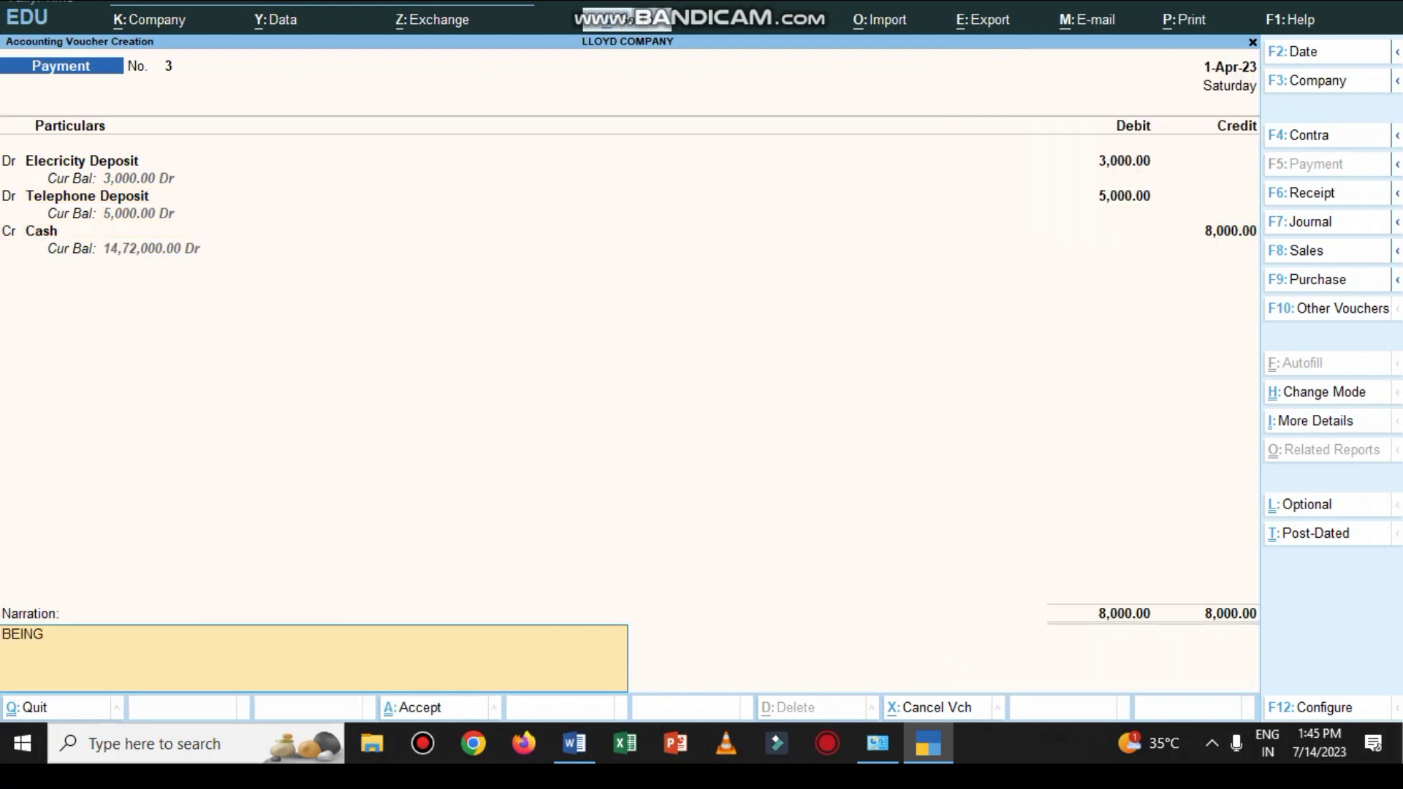
type(" DEPOSITS PAID BY CASH")
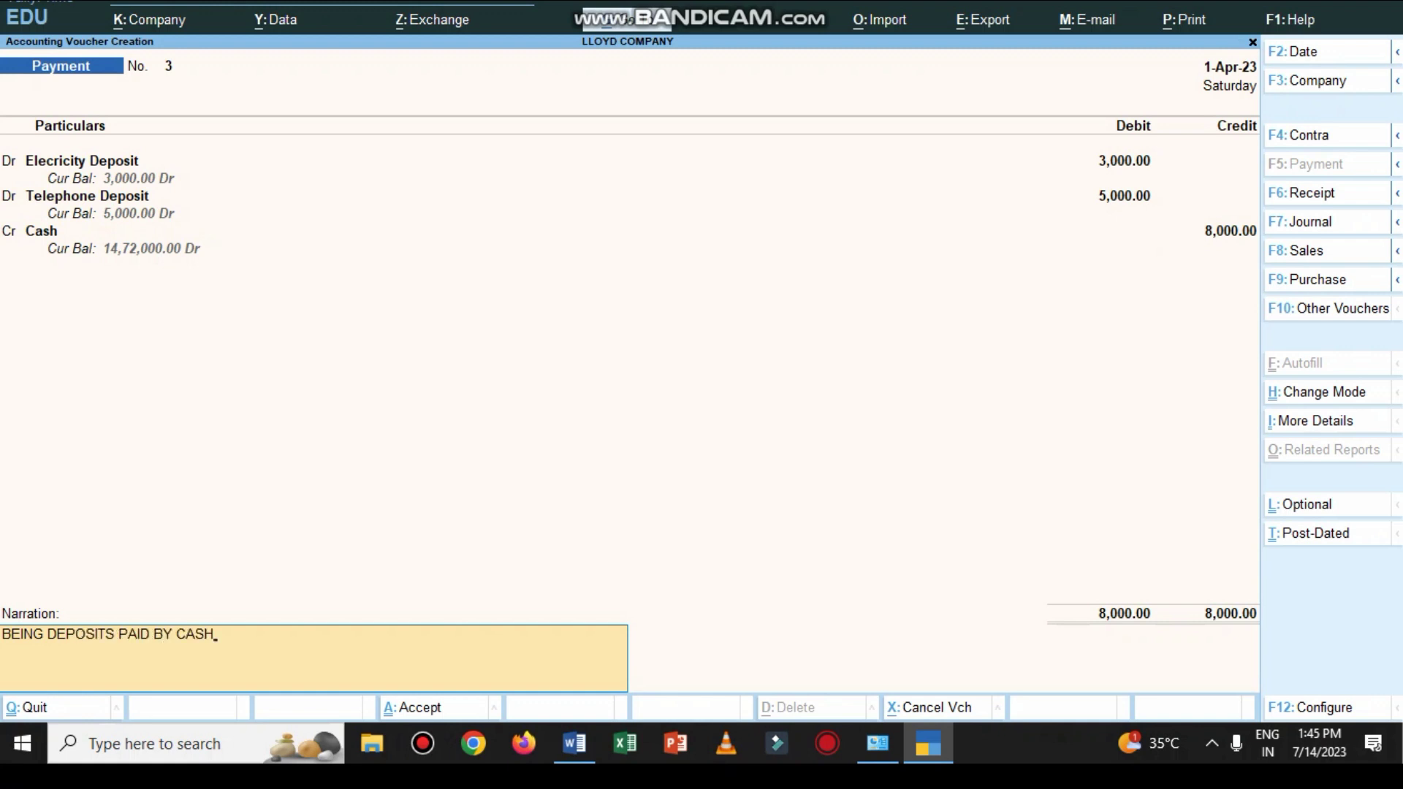
key("Return")
key("Return")
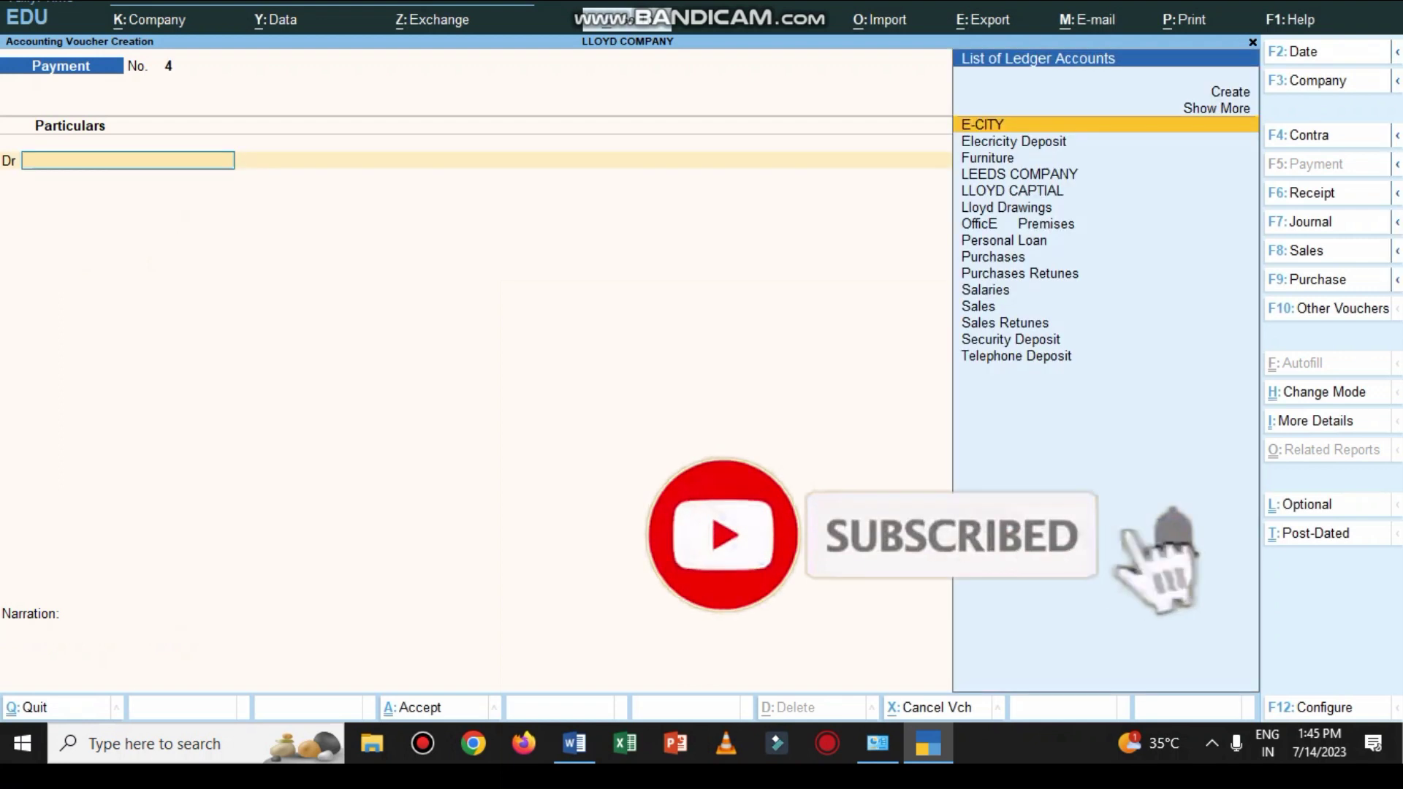
Step: Consult transaction 6 in the Word list, then choose Security Deposit as the debit ledger of the new payment voucher
key("alt+Tab")
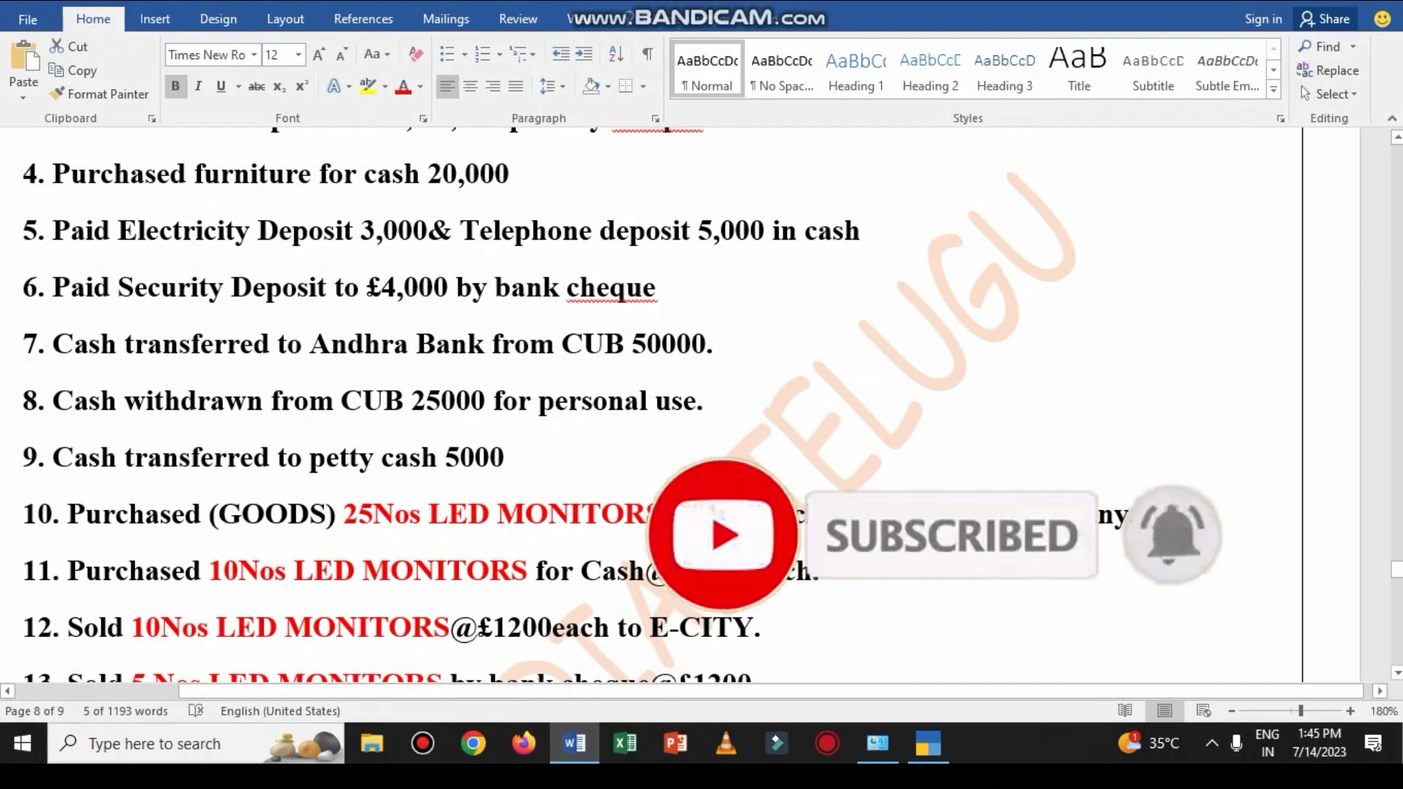
scroll(701, 406, "down", 1)
scroll(701, 406, "down", 1)
scroll(702, 405, "up", 1)
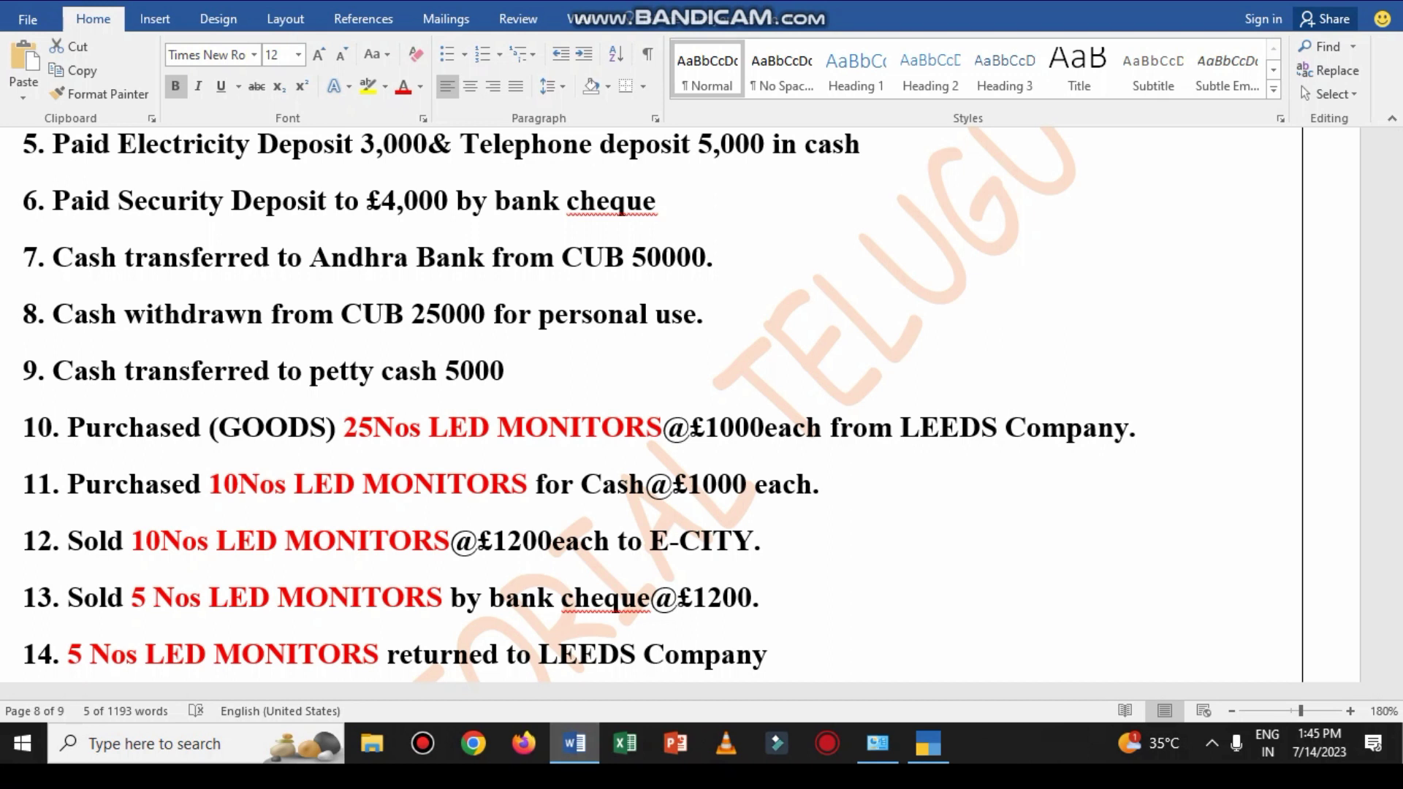
key("alt+Tab")
type("SE")
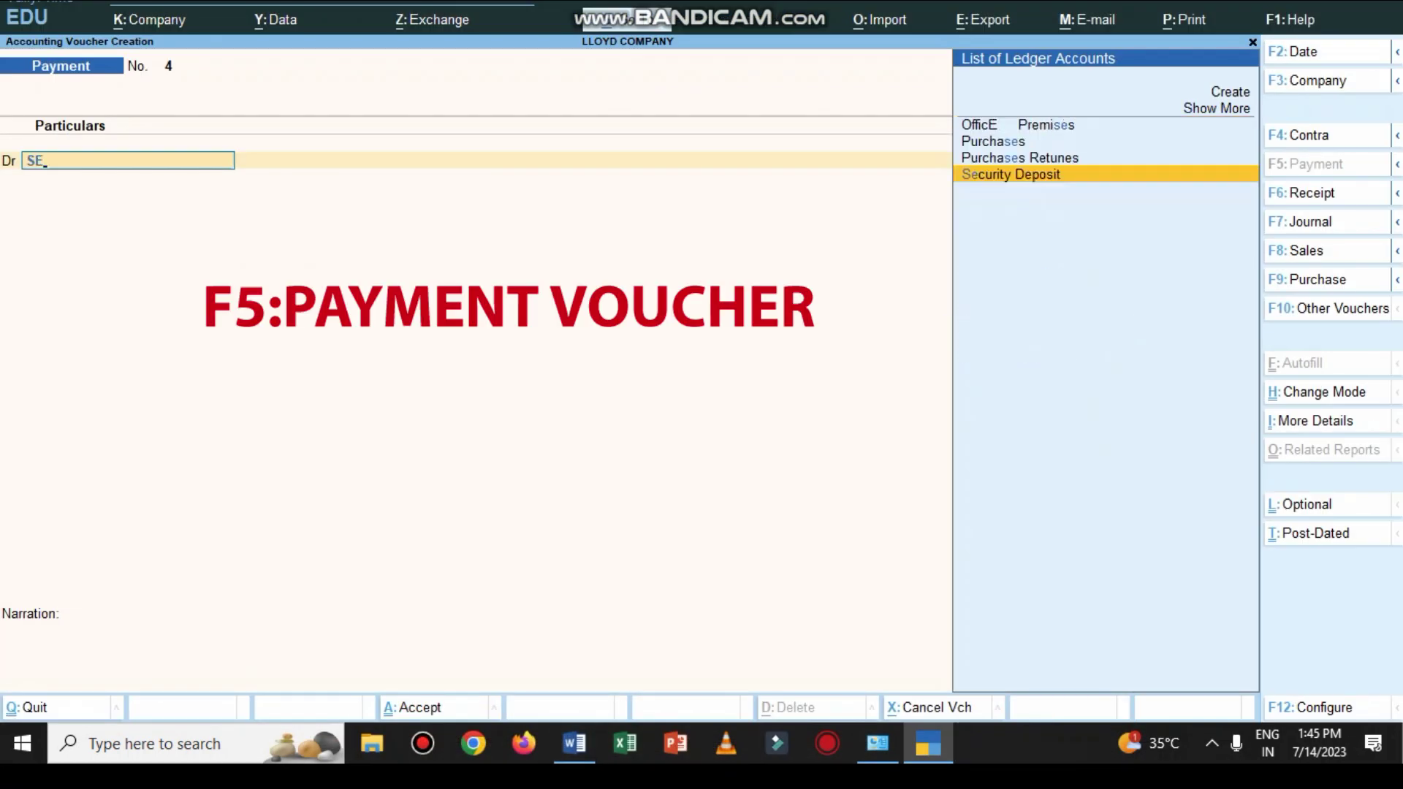
key("Return")
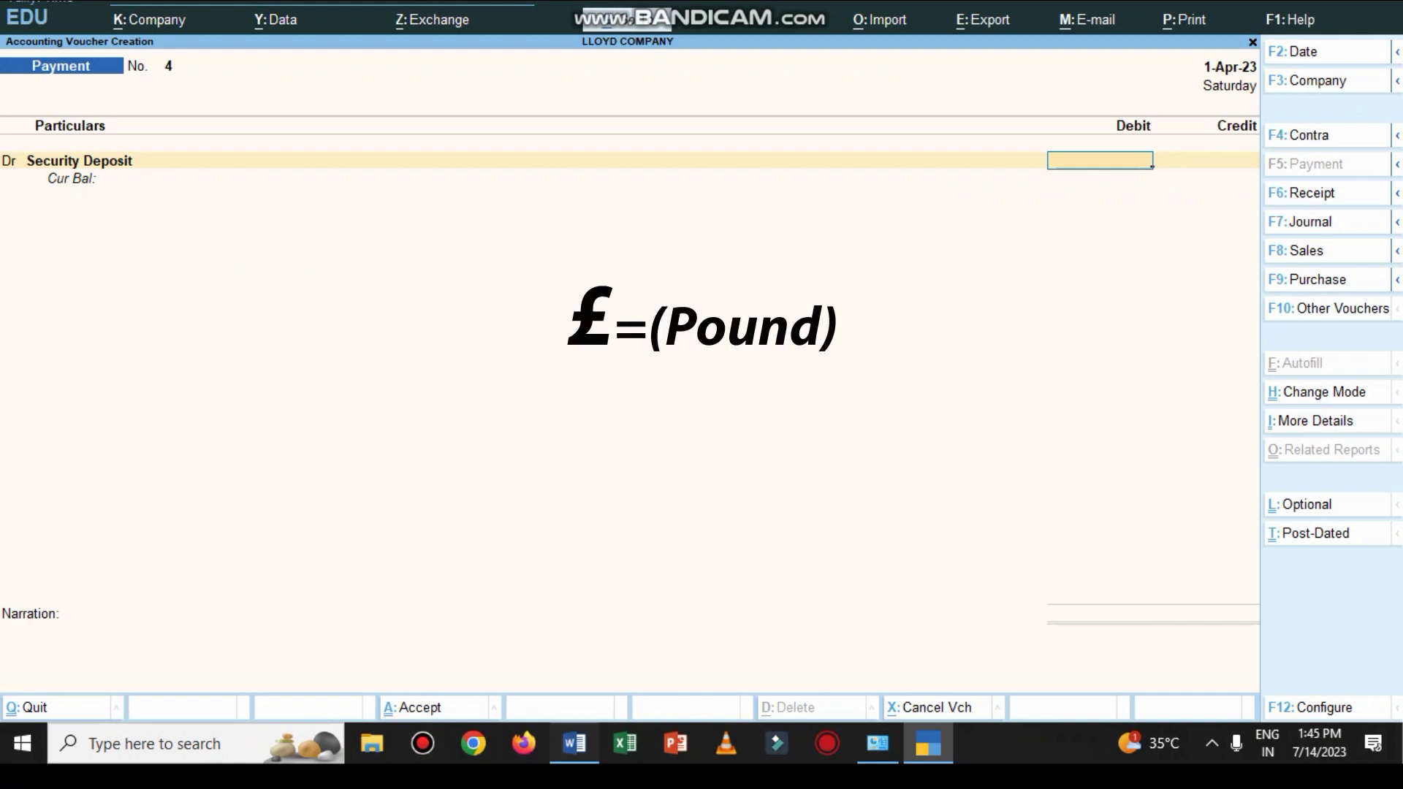
Step: In the Word list, select "to £4,000" in transaction 6 and highlight it with red font colour
key("alt+Tab")
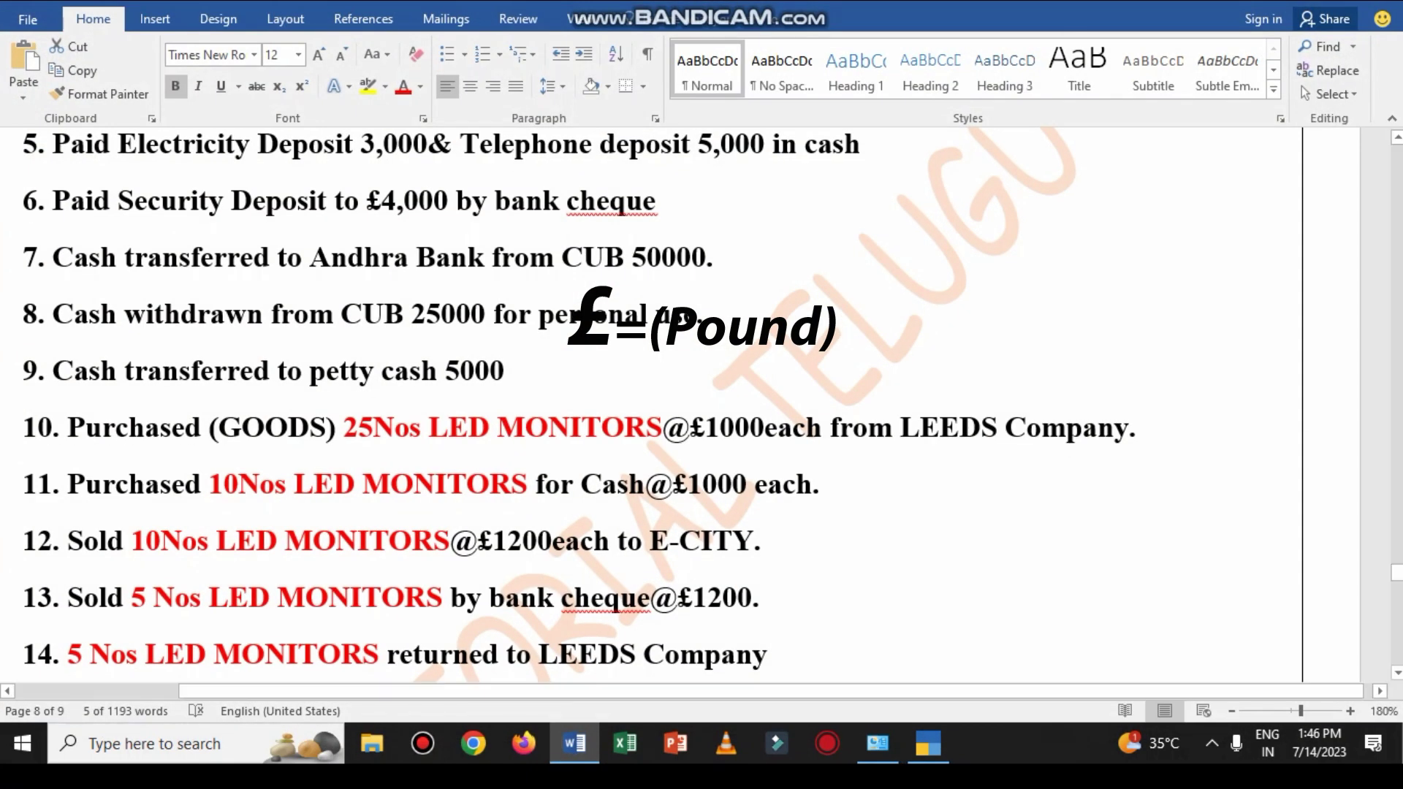
key("ctrl+shift+Right")
key("ctrl+shift+Right")
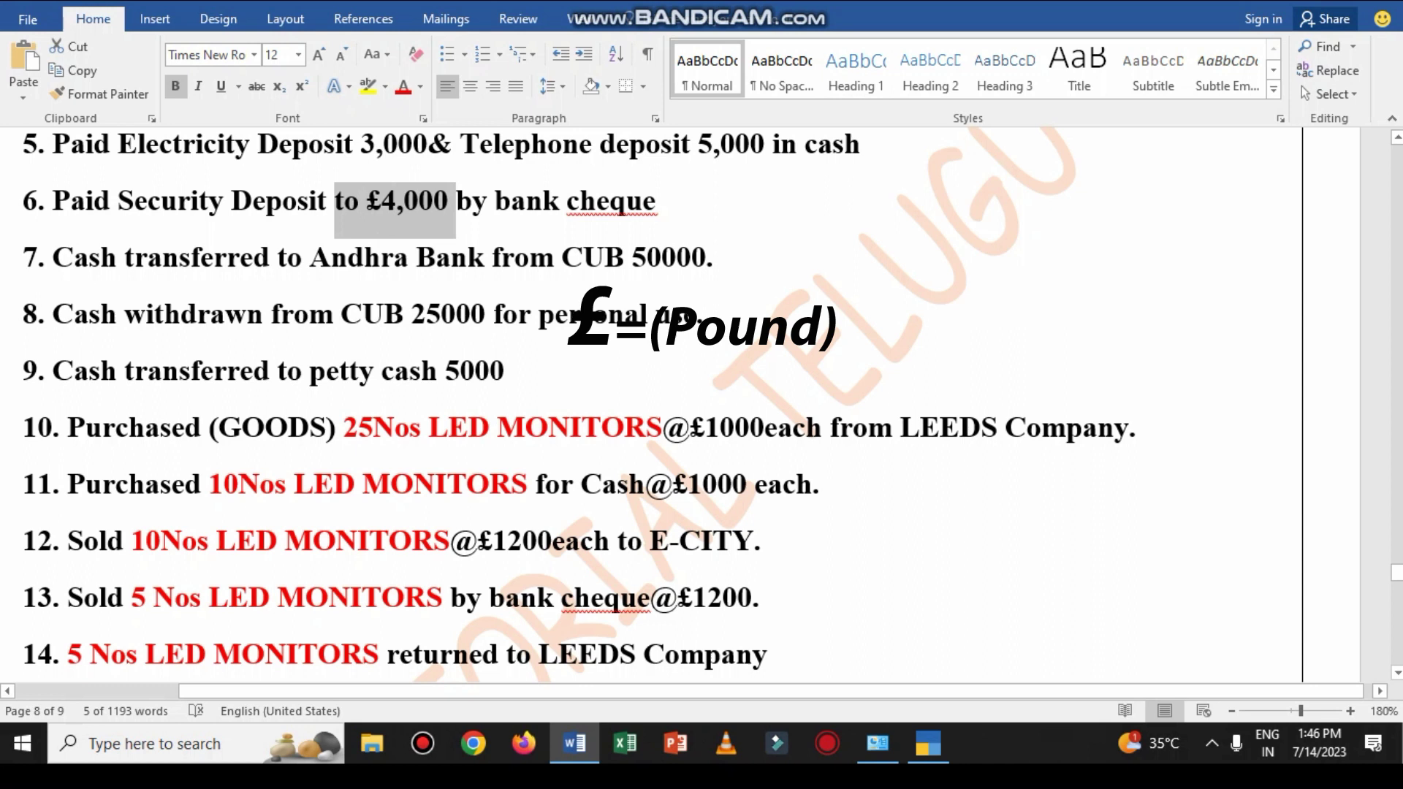
left_click(579, 169)
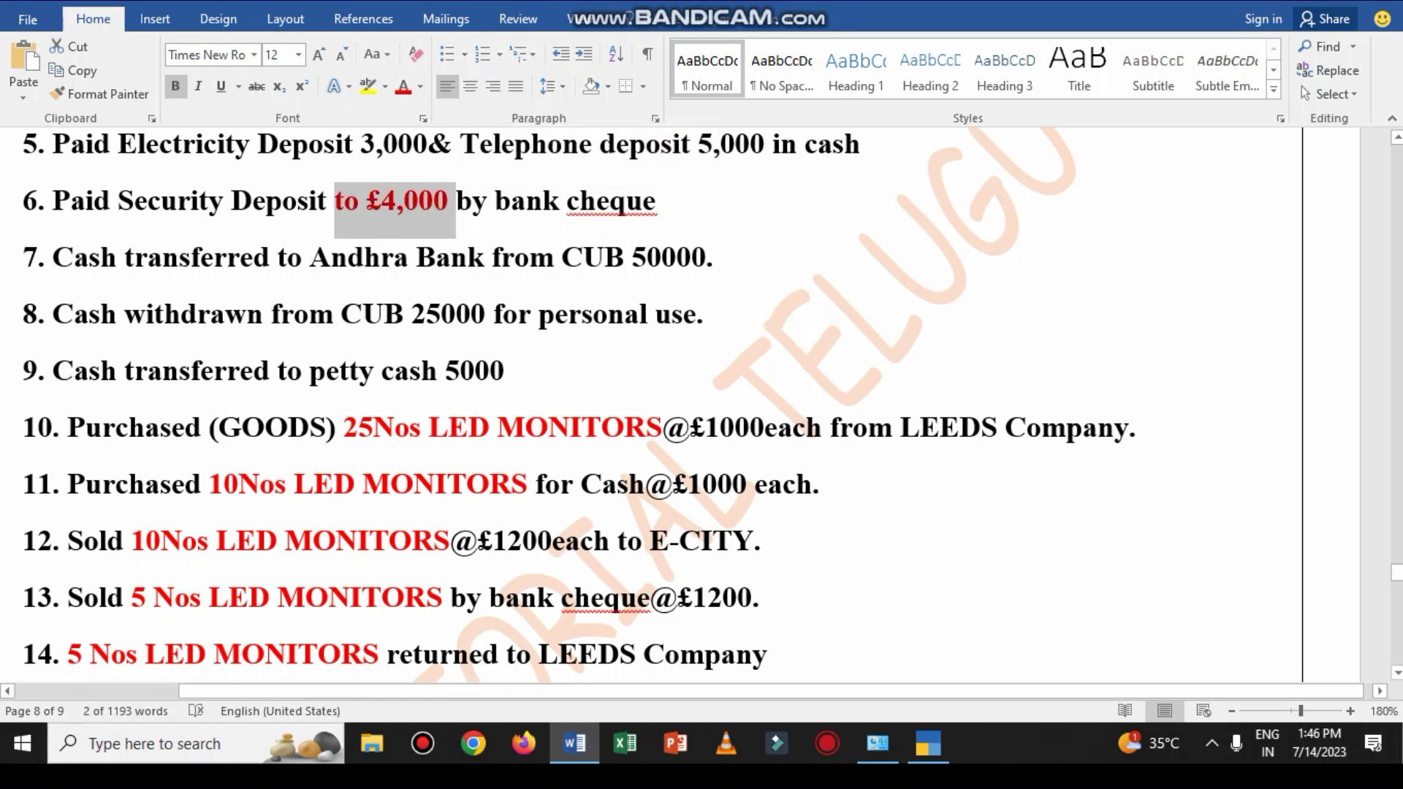
Step: Back in TallyPrime, debit Security Deposit with £4000 and accept the exchange rate of ₹ 100/£
key("alt+Tab")
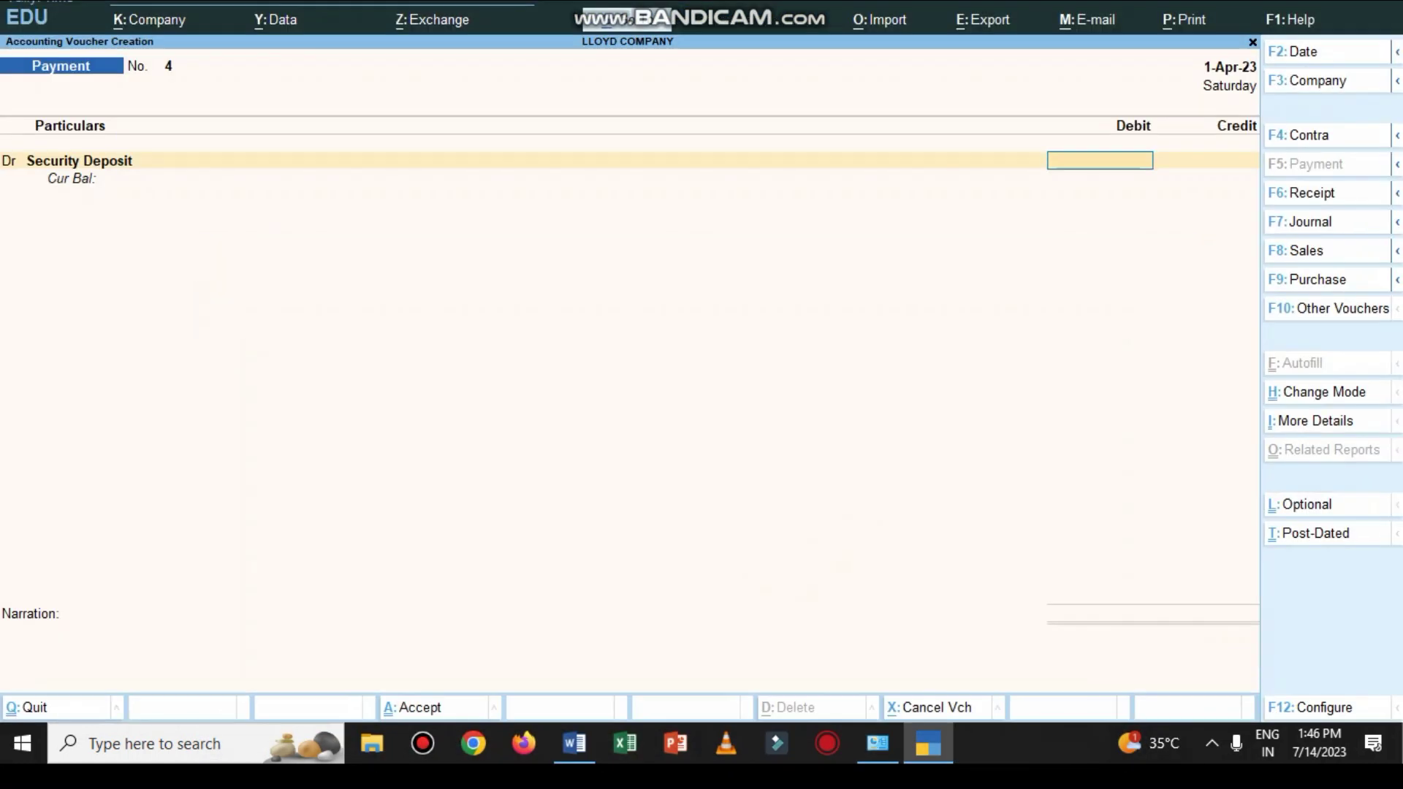
key("alt")
type("£4000")
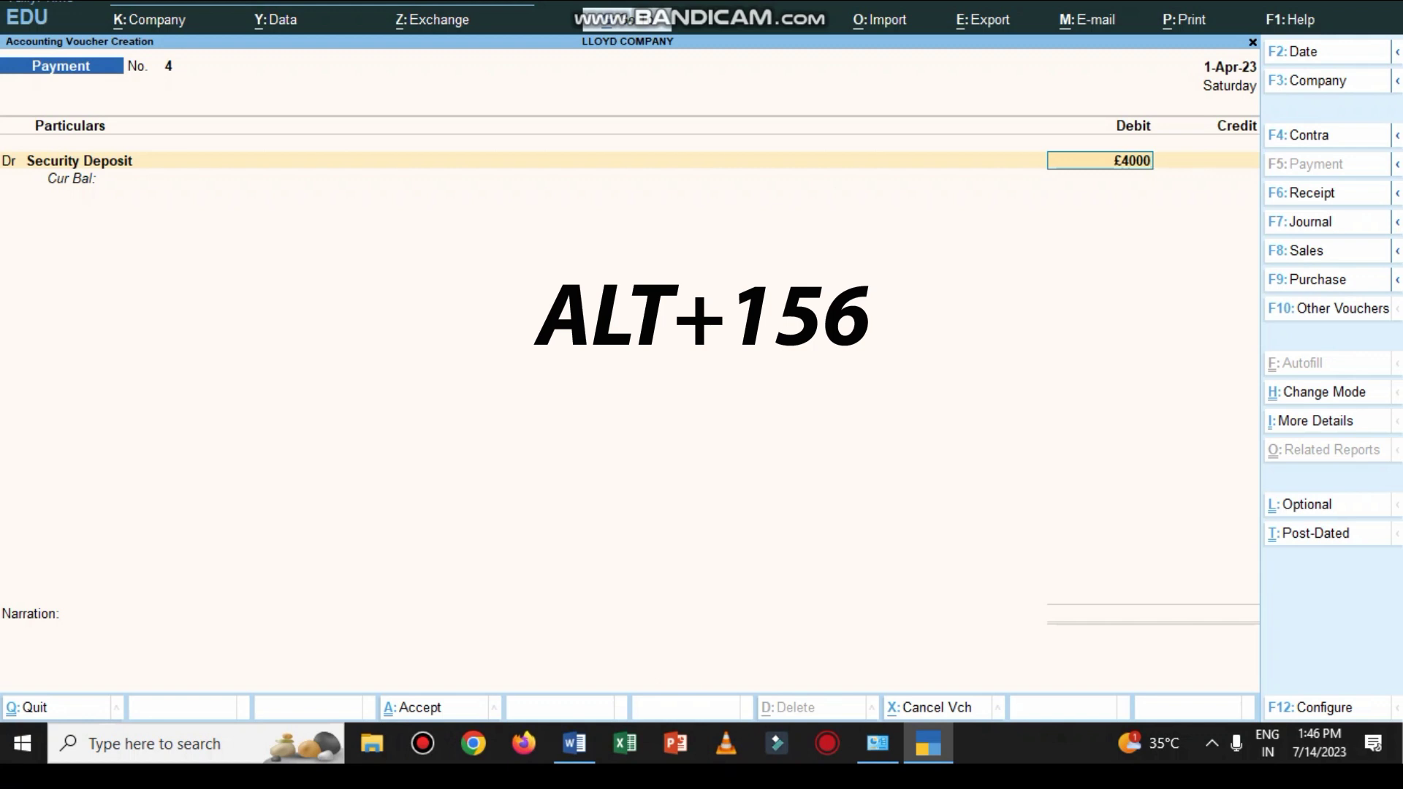
key("Return")
key("Return")
key("Return")
key("Return")
Step: Credit C U B with £4,000 at the ₹ 100/£ exchange rate to balance the security deposit
key("Return")
type("cu")
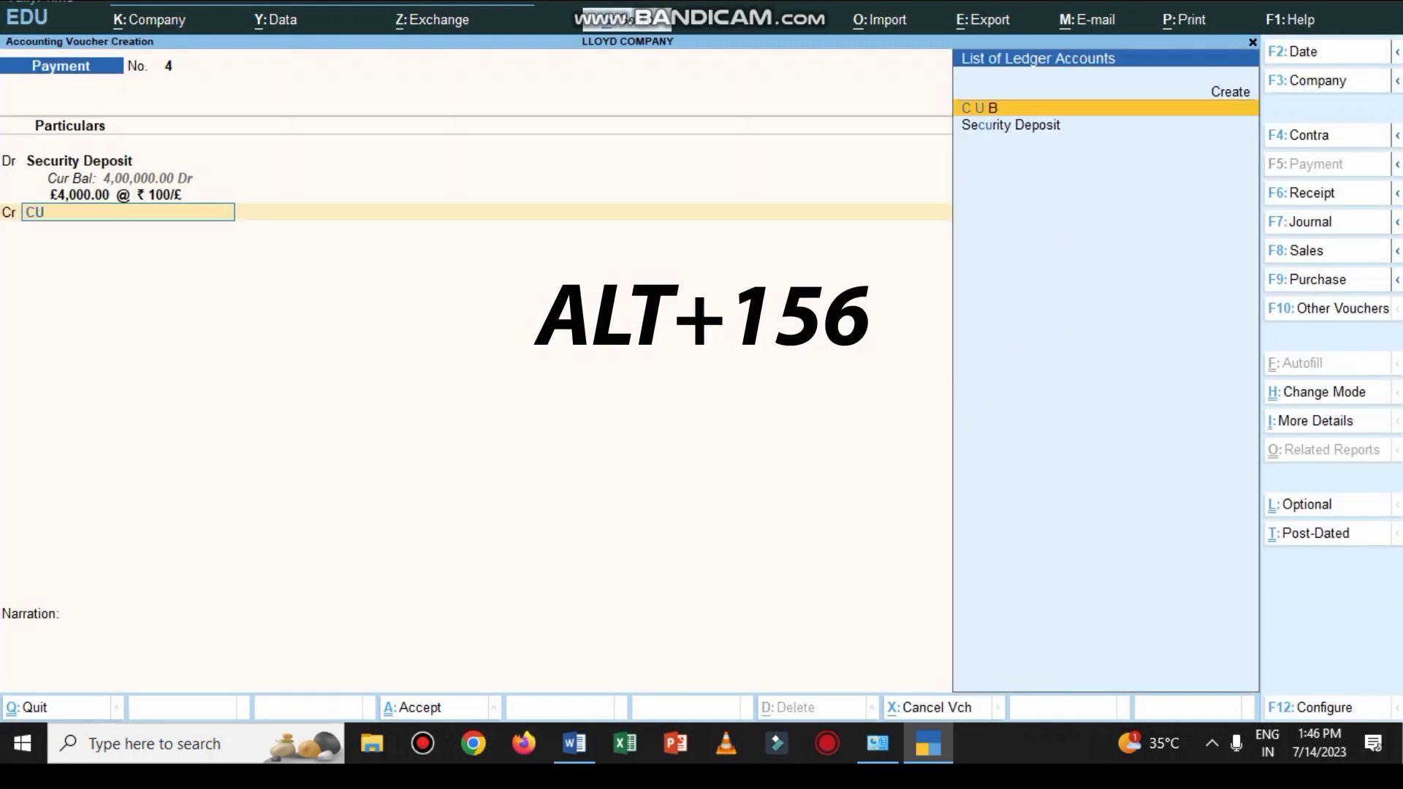
key("Return")
key("Return")
key("Return")
key("Return")
key("Return")
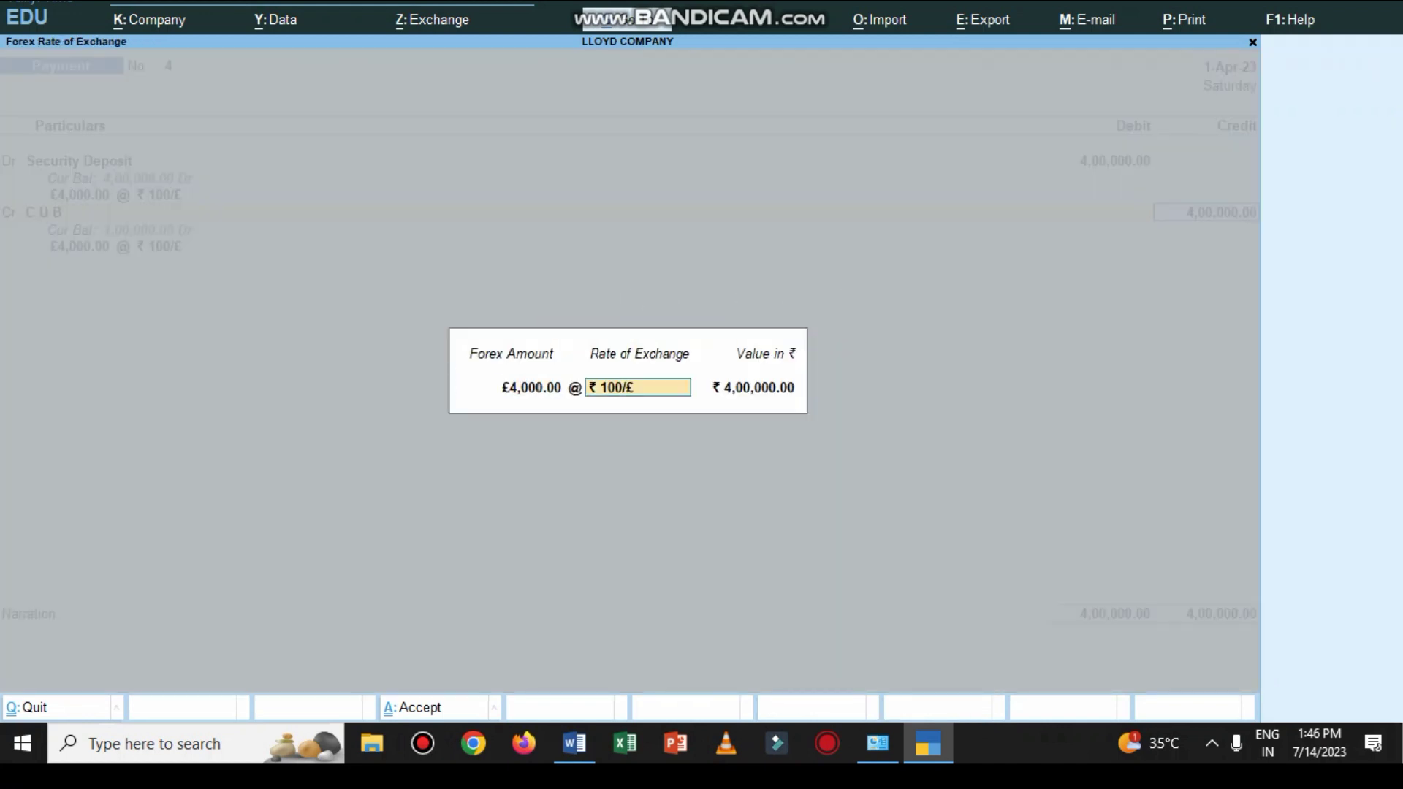
Step: Recall the previous narration, change it to "BEING DEPOSITS PAID BY CHEQUE", and accept the security deposit payment voucher
type("BEING")
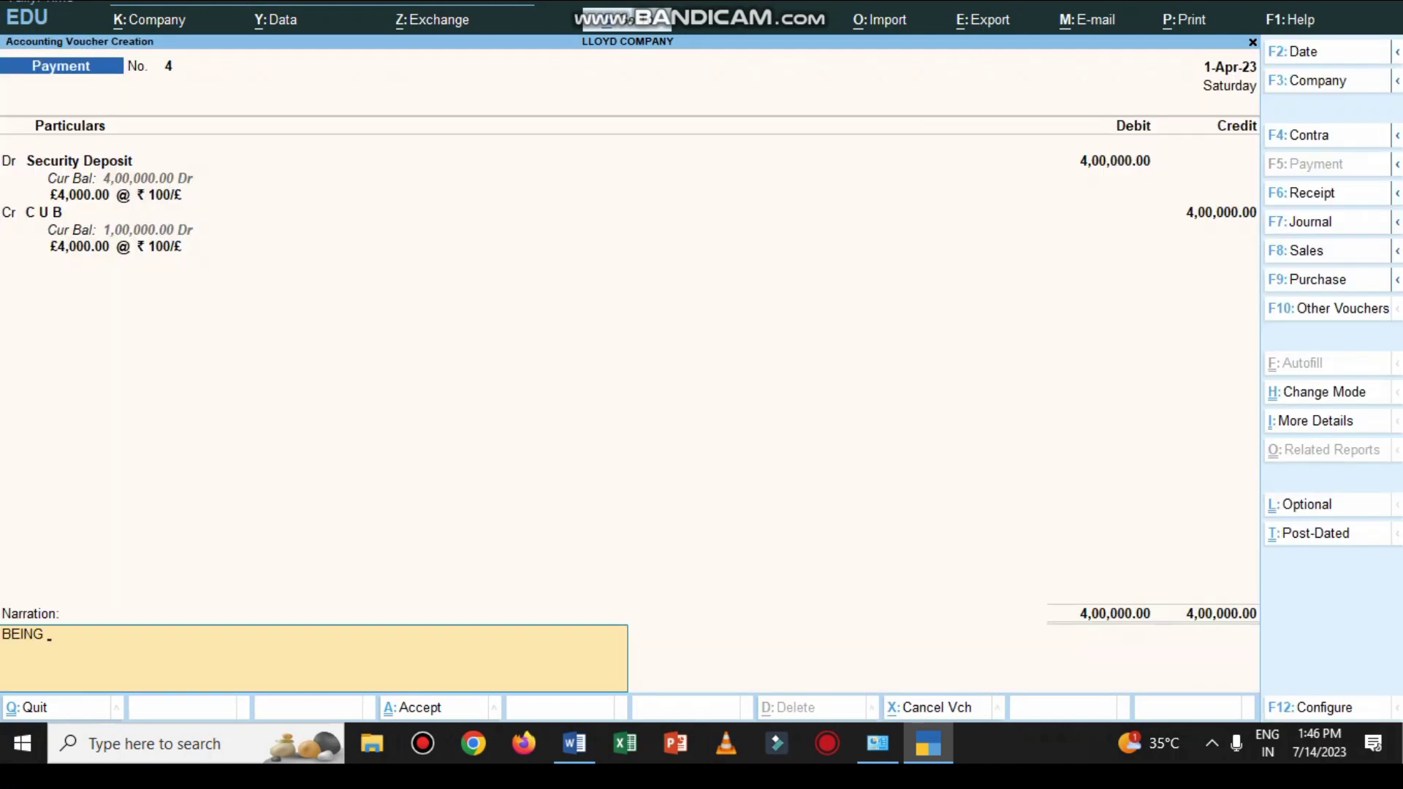
key("ctrl+alt+v")
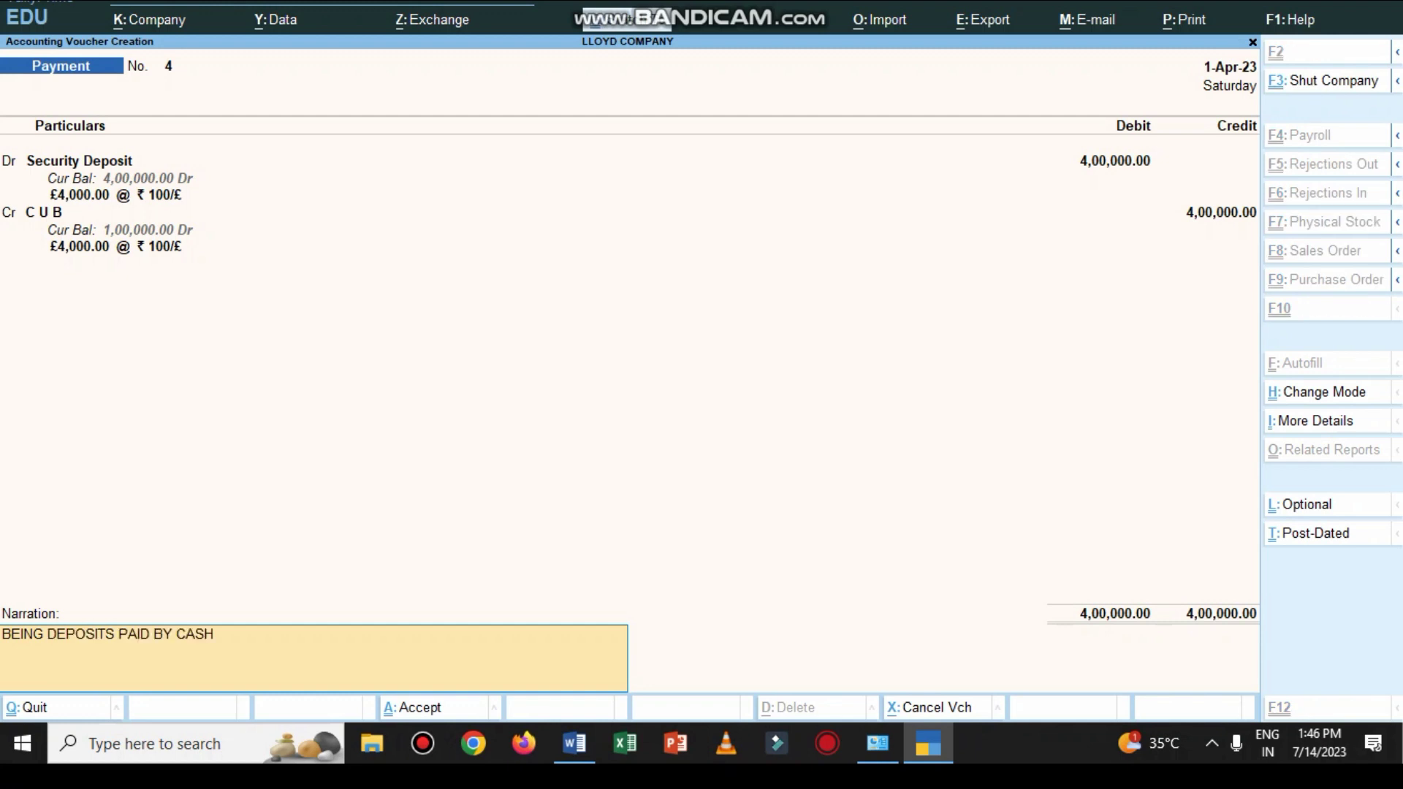
key("BackSpace")
key("BackSpace")
key("BackSpace")
type("HEW")
key("BackSpace")
type("QUE")
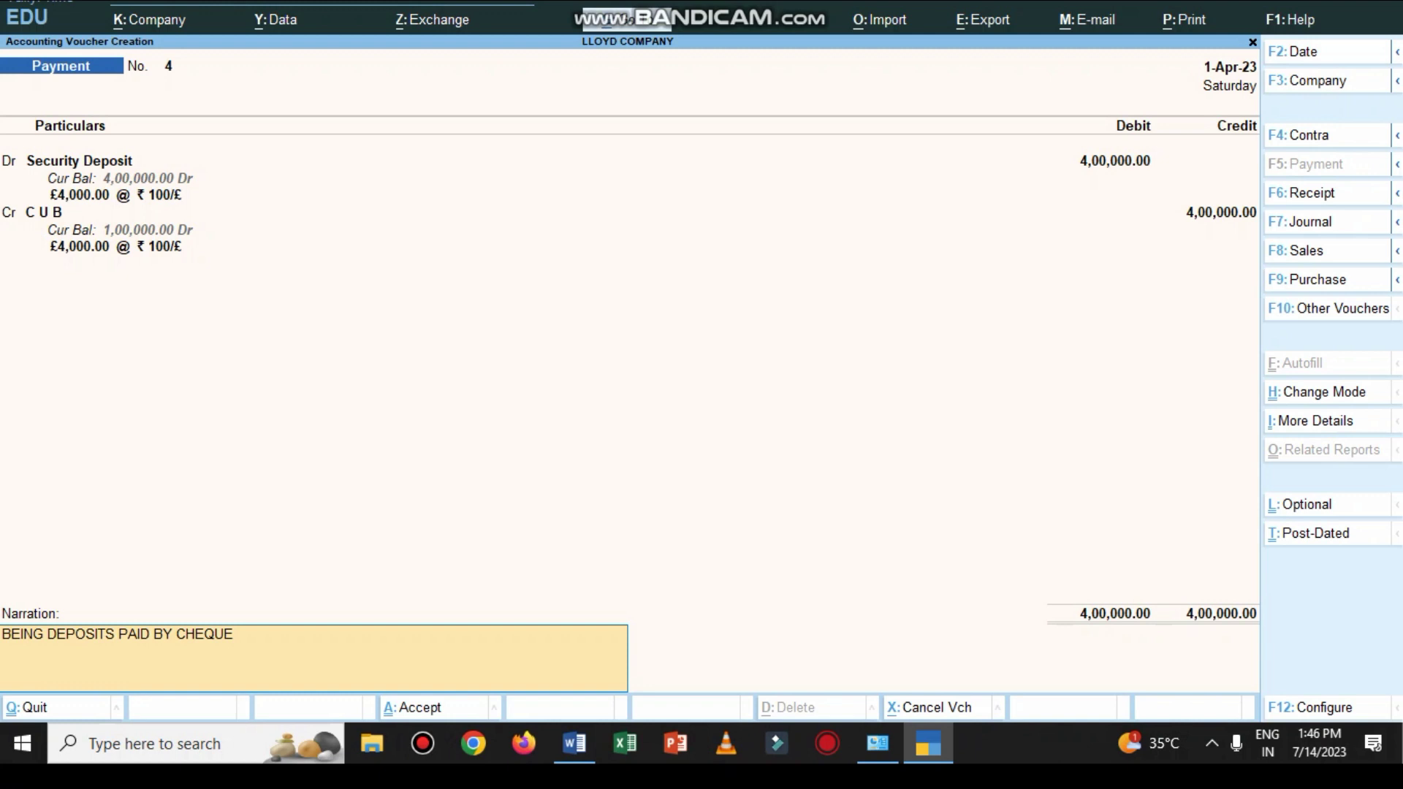
key("Return")
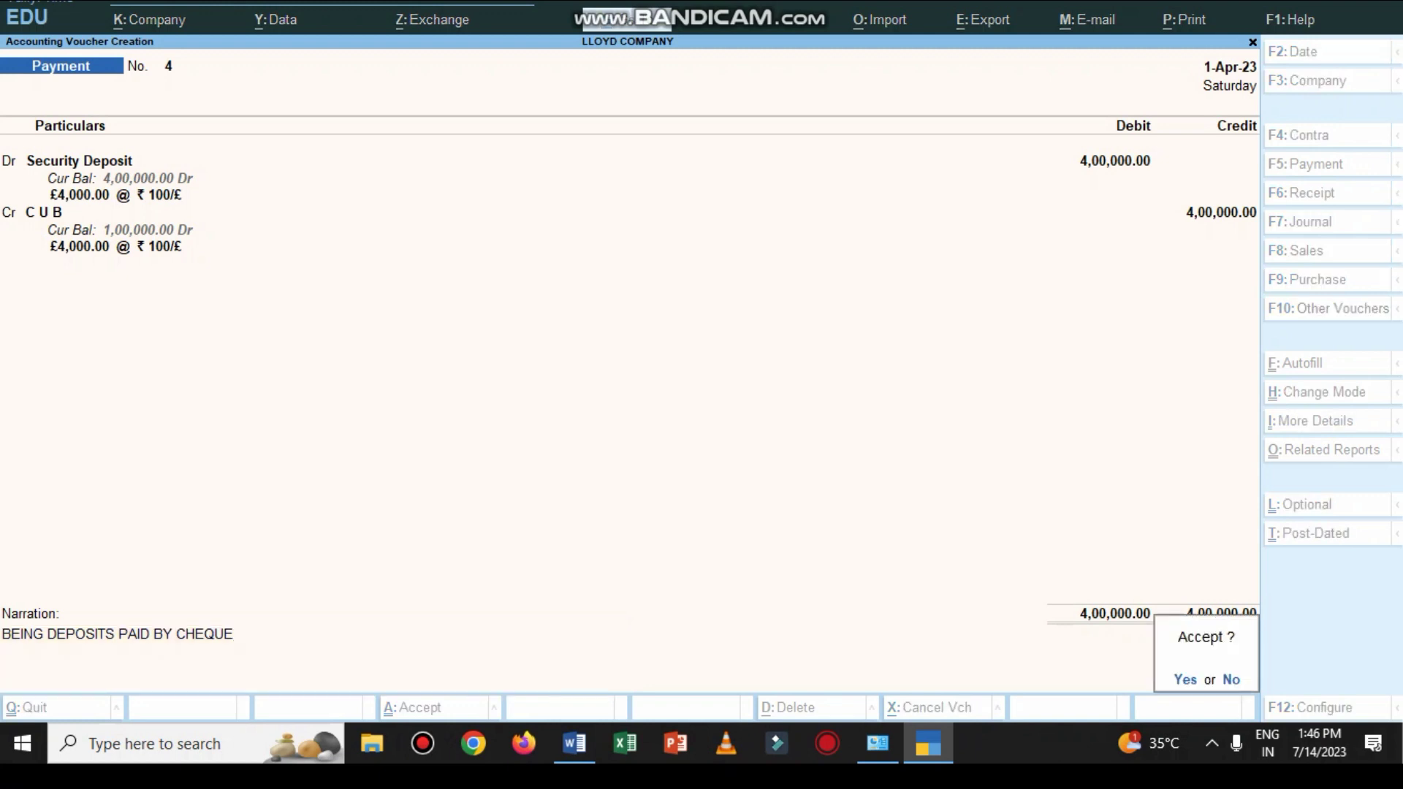
key("Return")
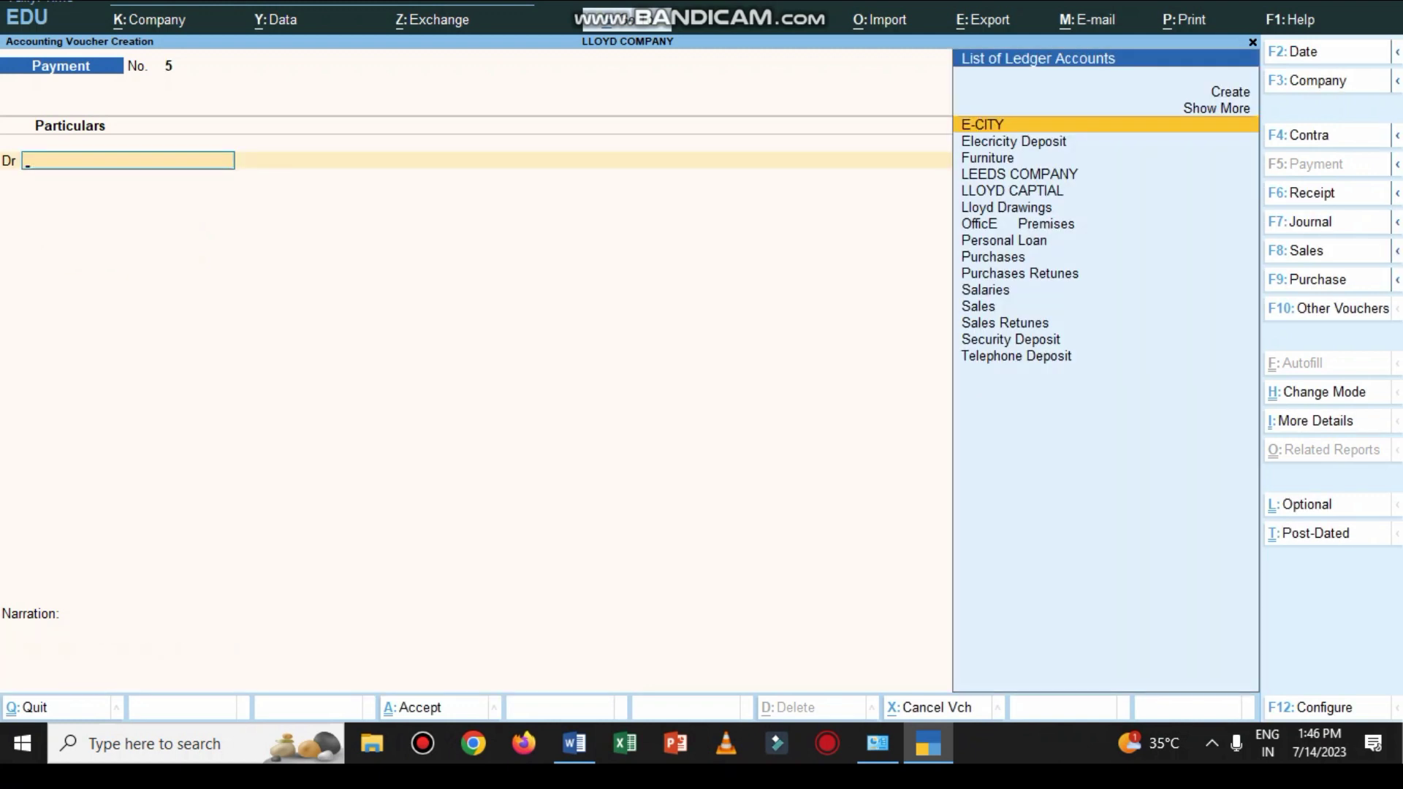
Step: Consult transaction 7 in the Word list, then switch to TallyPrime and start a contra voucher crediting C U B
left_click(574, 743)
scroll(701, 402, "down", 1)
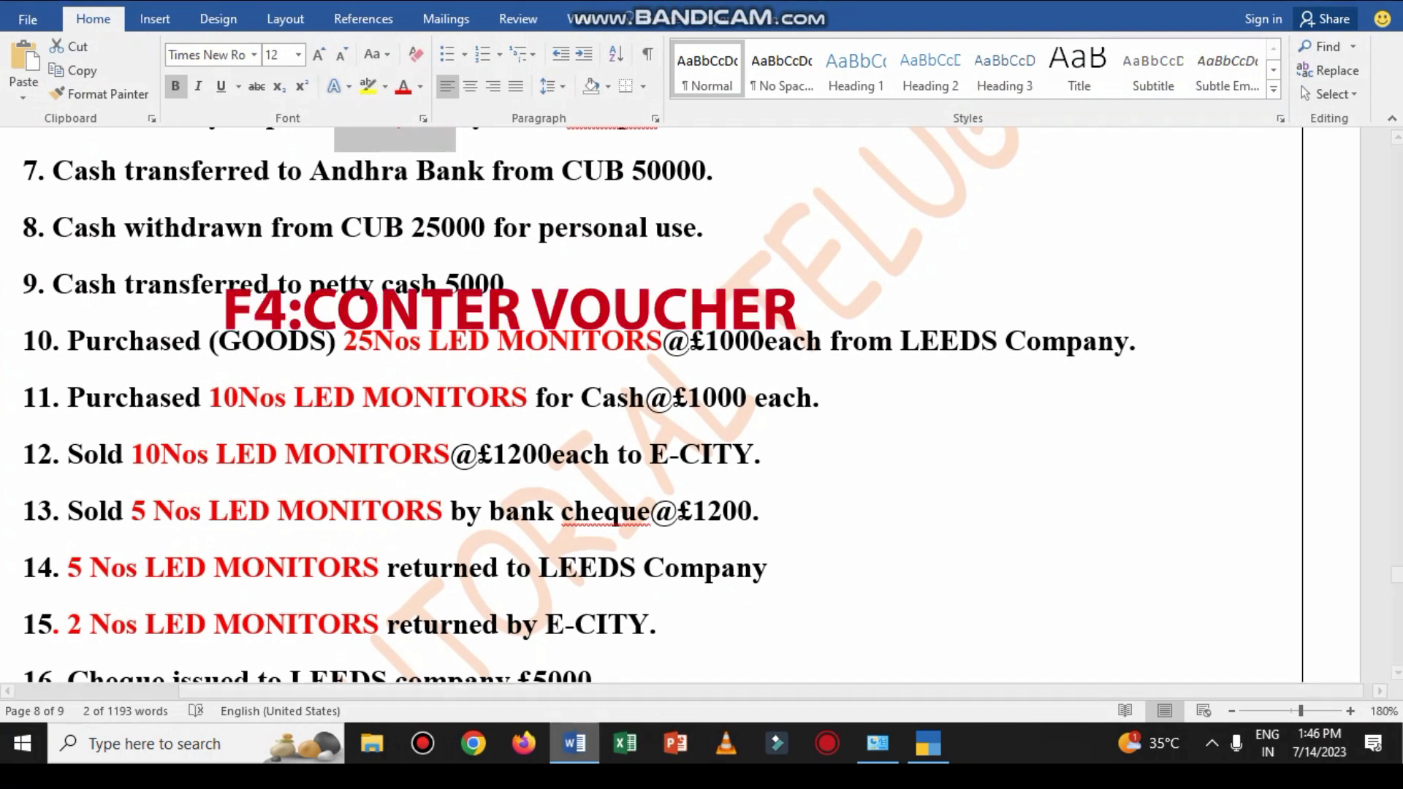
left_click(928, 743)
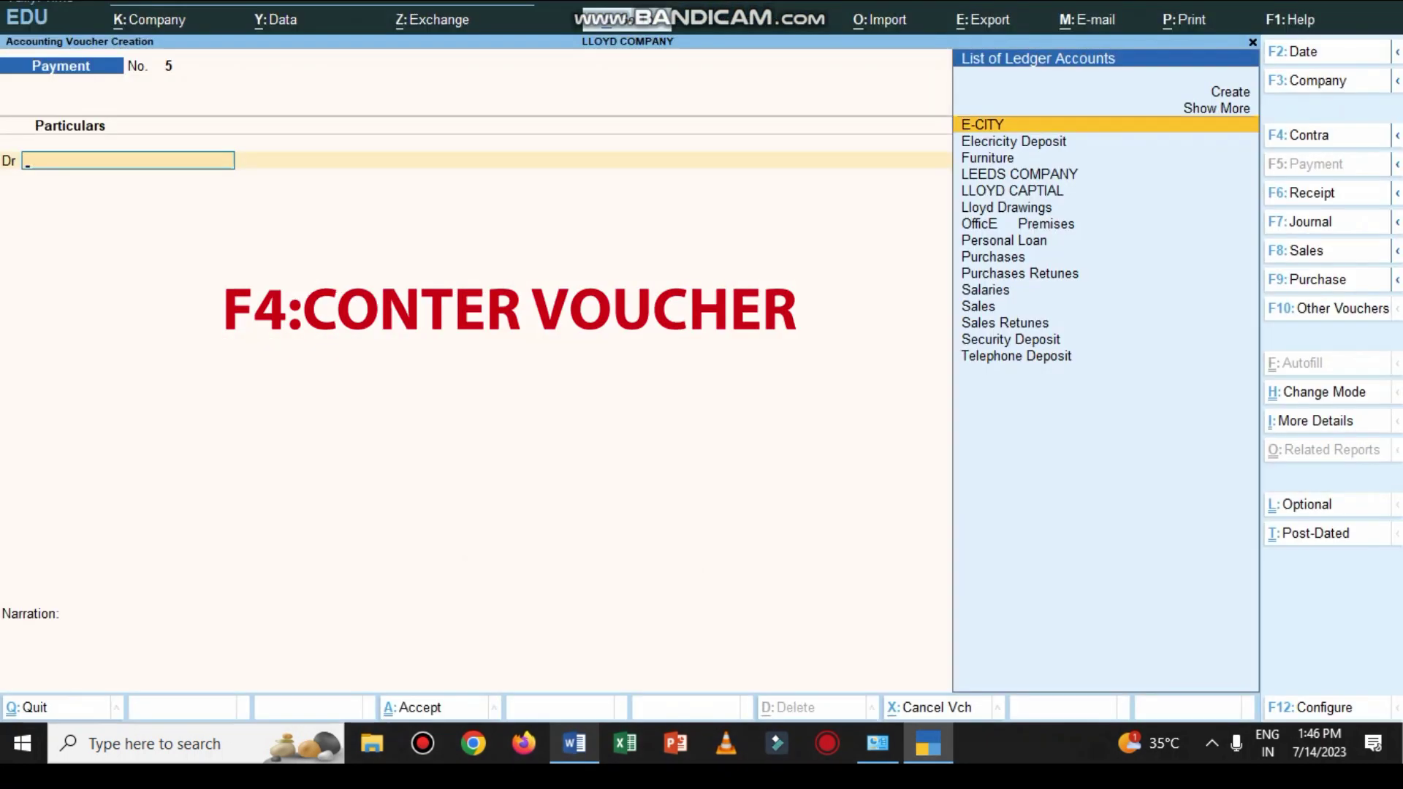
key("F4")
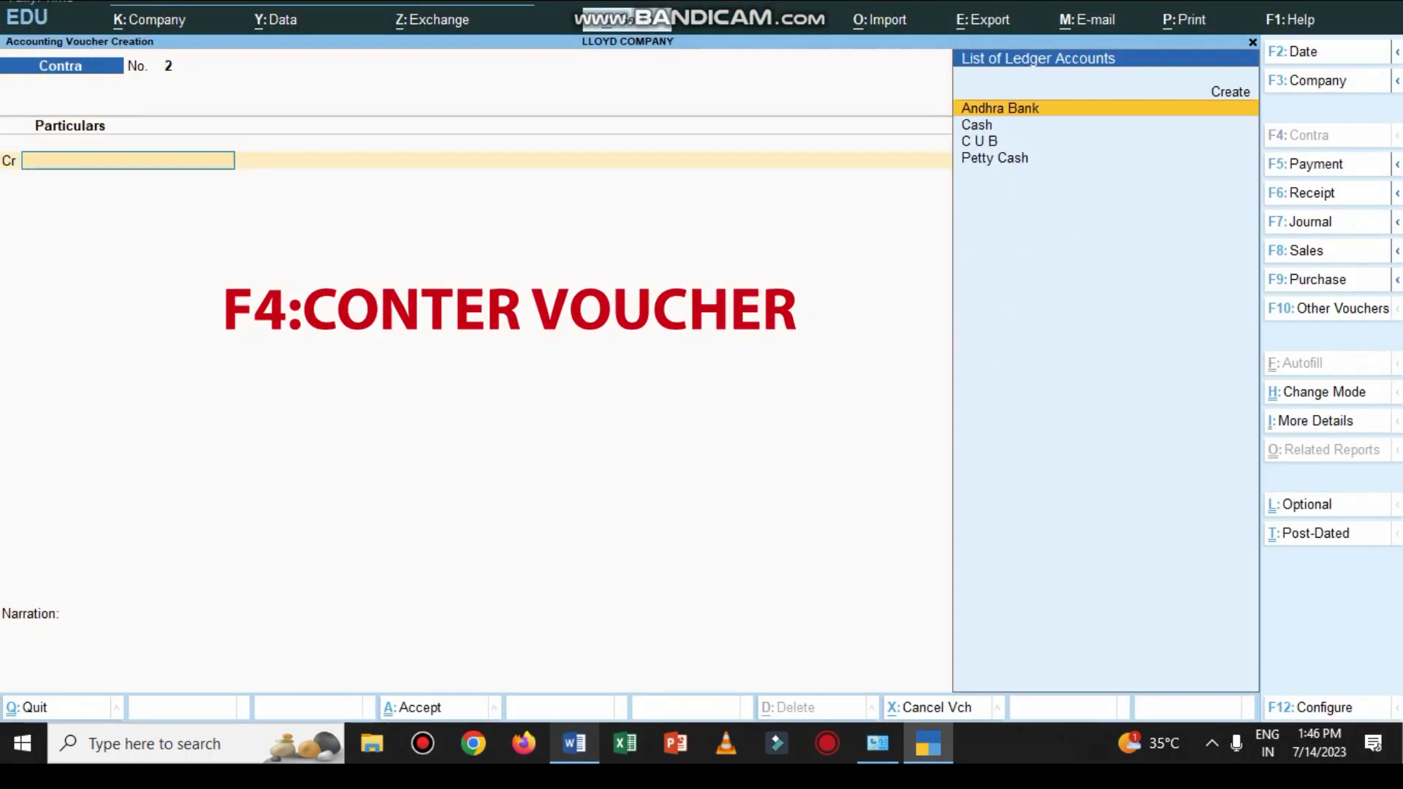
key("Down")
key("Down")
key("Return")
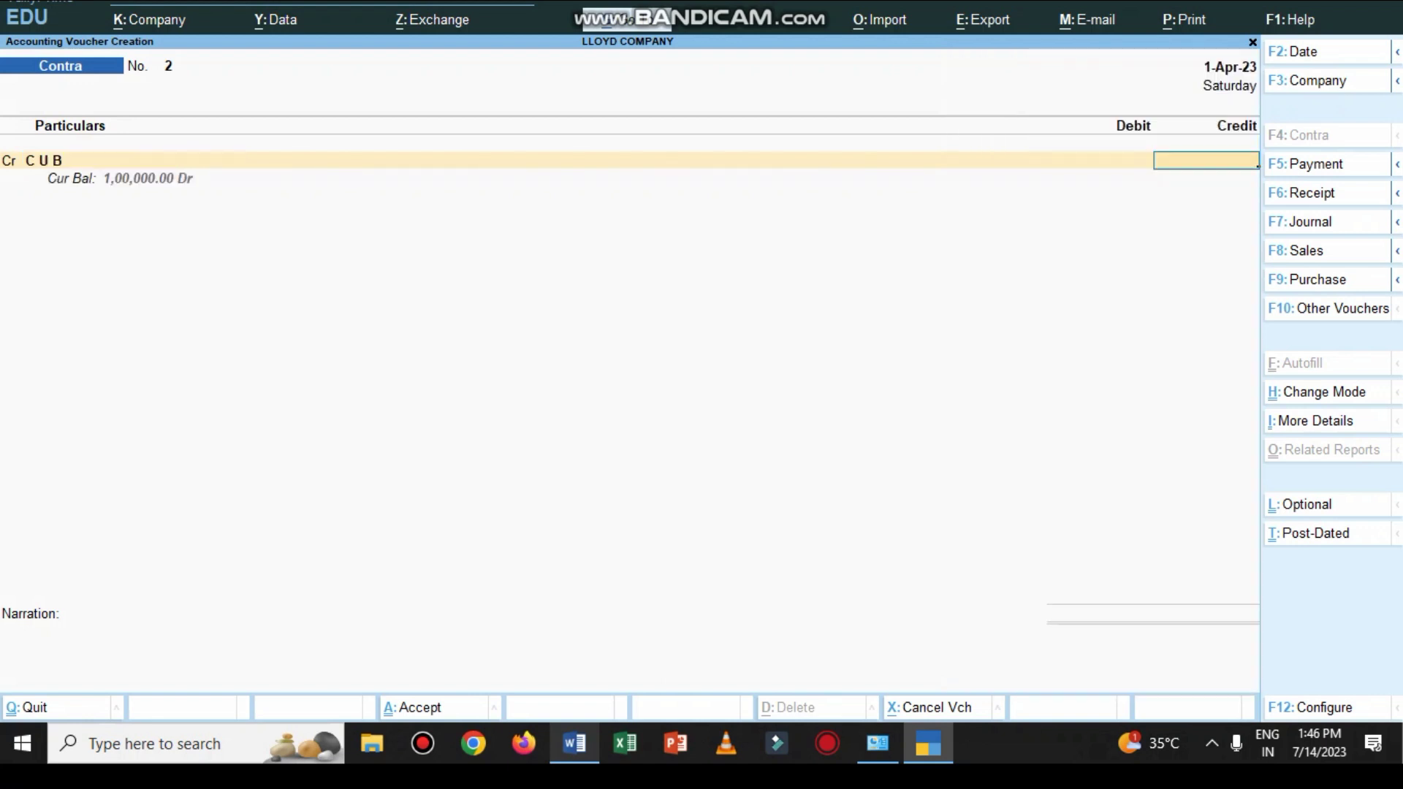
Step: Recheck the amount in Word, then credit C U B with 50000 in TallyPrime and debit Andhra Bank with 50,000
key("alt+Tab")
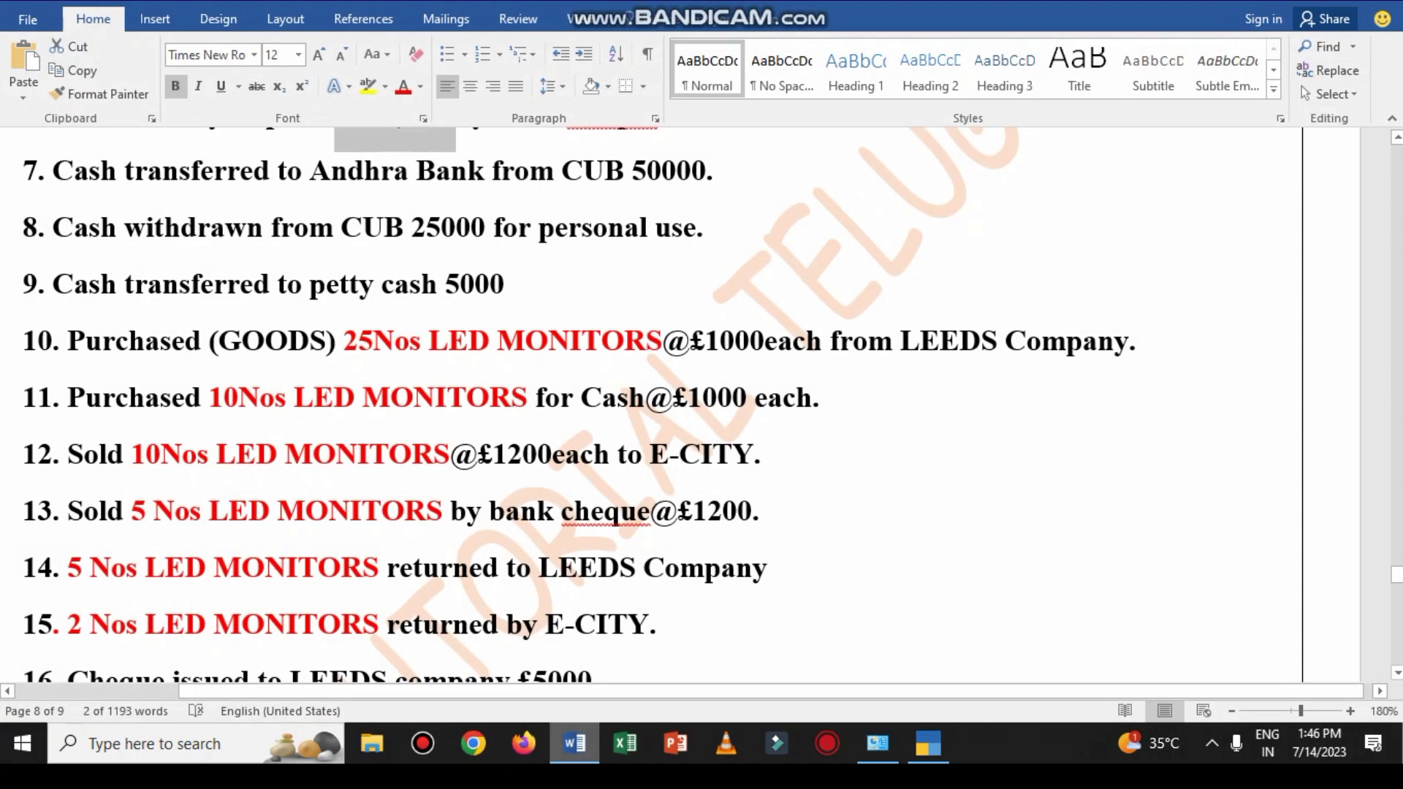
key("alt+Tab")
type("50000")
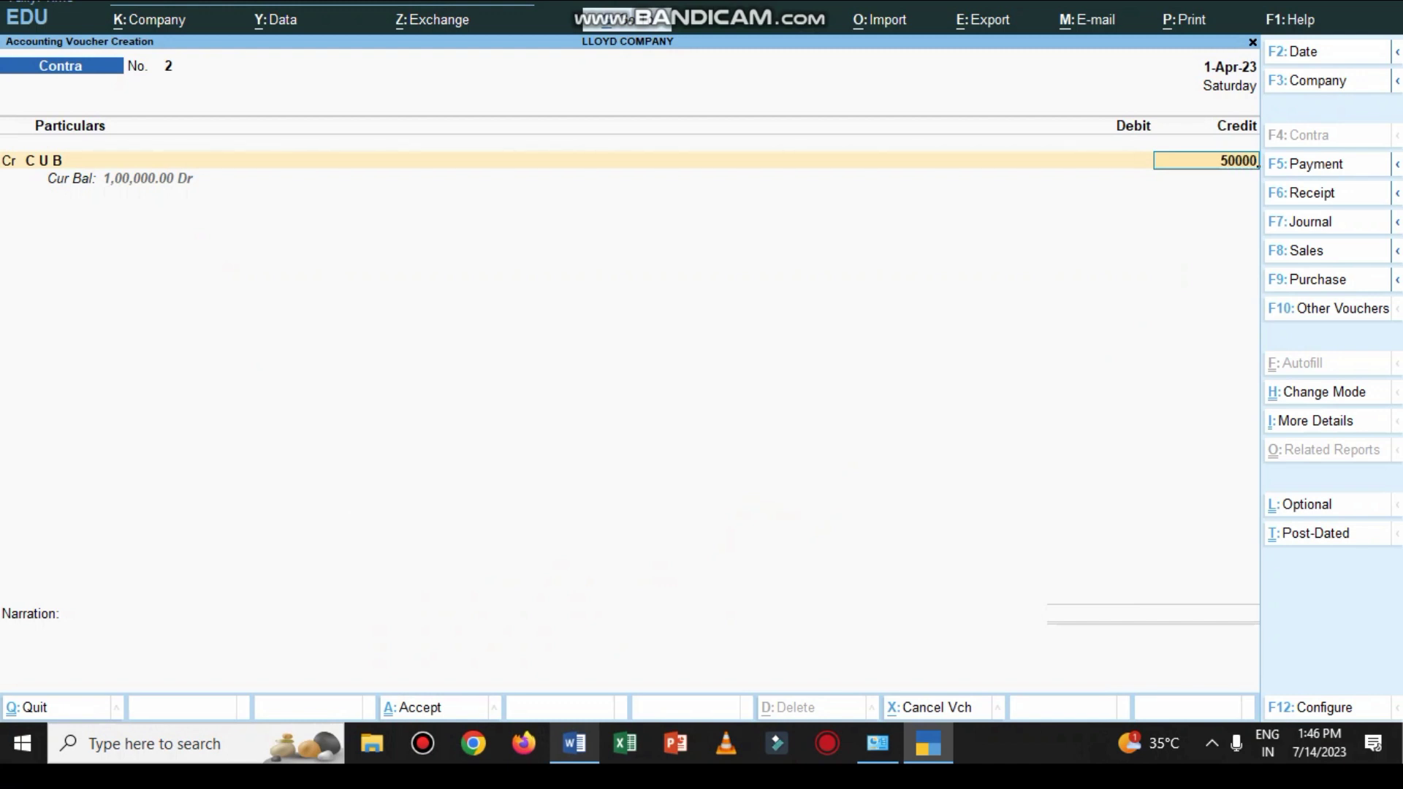
key("Return")
key("Return")
key("Return")
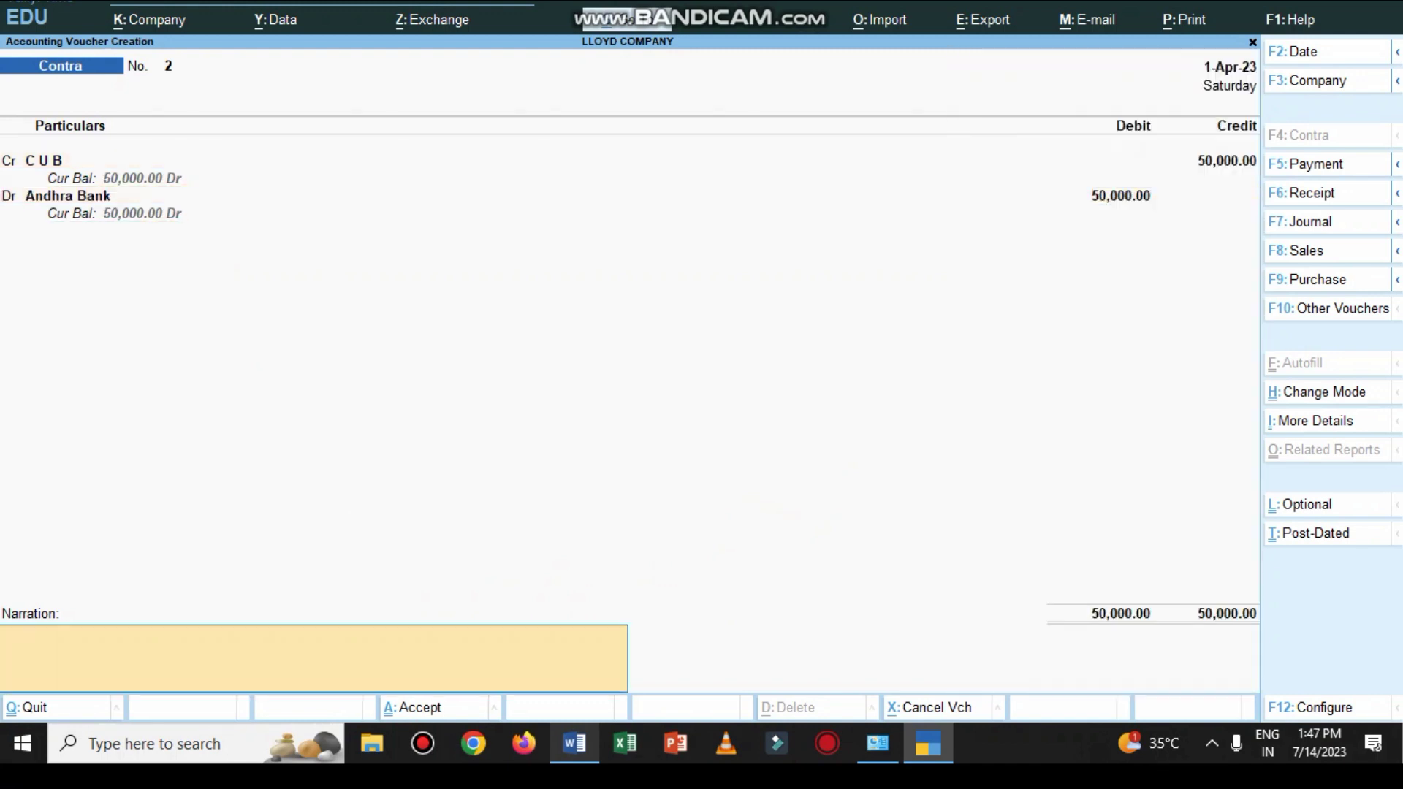
Step: Enter the narration "BEING CASH TRANSFERRED" and accept the contra voucher for the Andhra Bank transfer
type("BEING CASH TRANSFE")
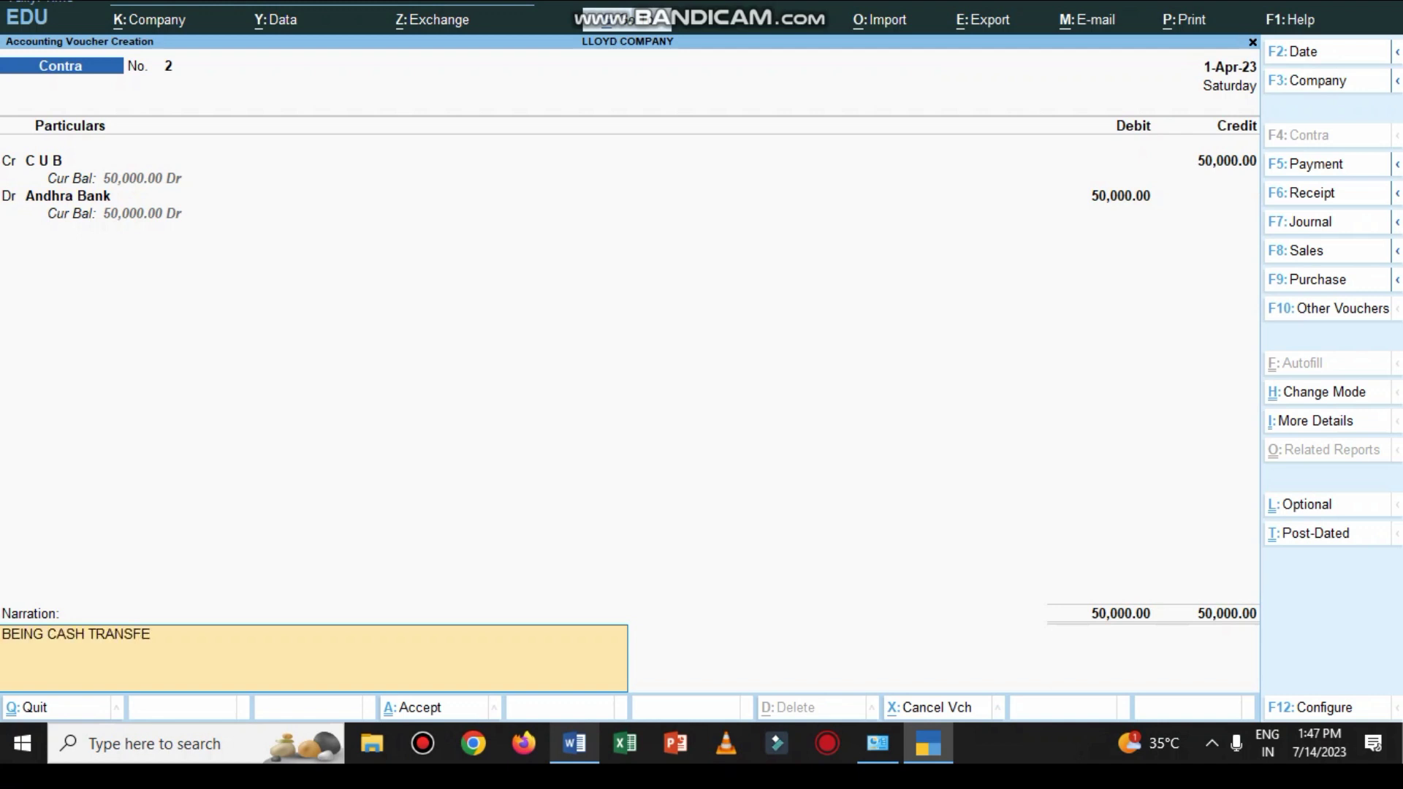
type("RRED")
key("Return")
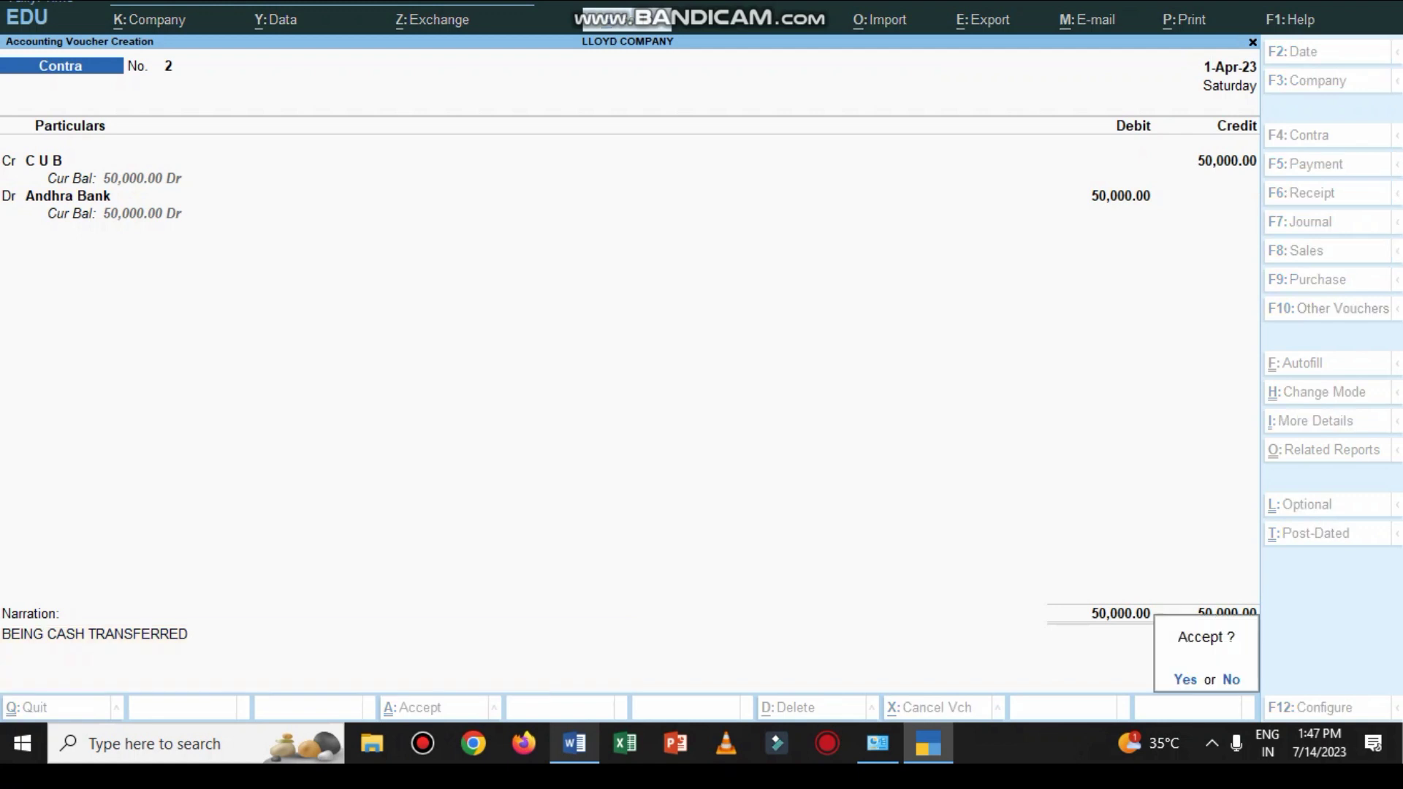
key("Return")
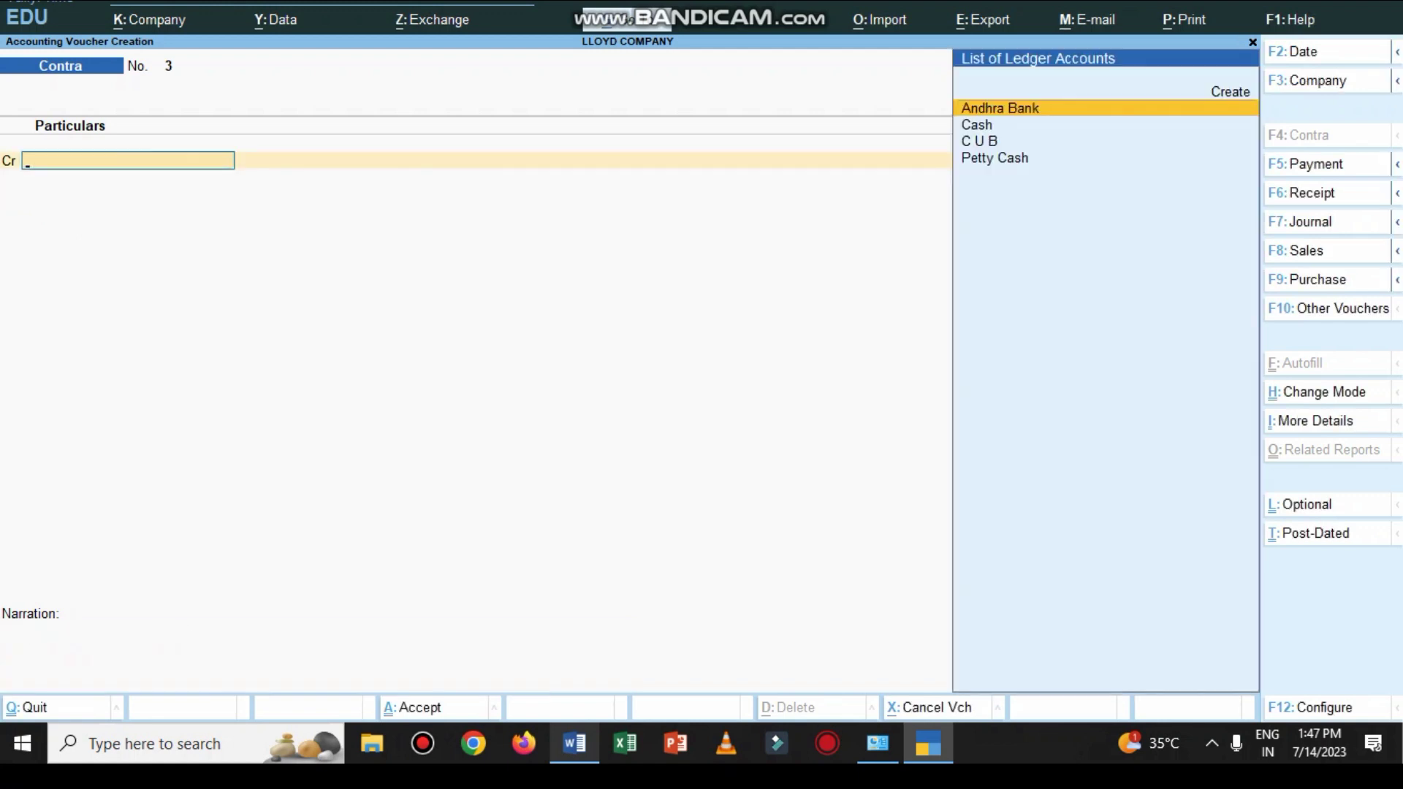
Step: Switch to the Word list, select "CUB 25000 for" in transaction 8 and colour it red
key("alt+Tab")
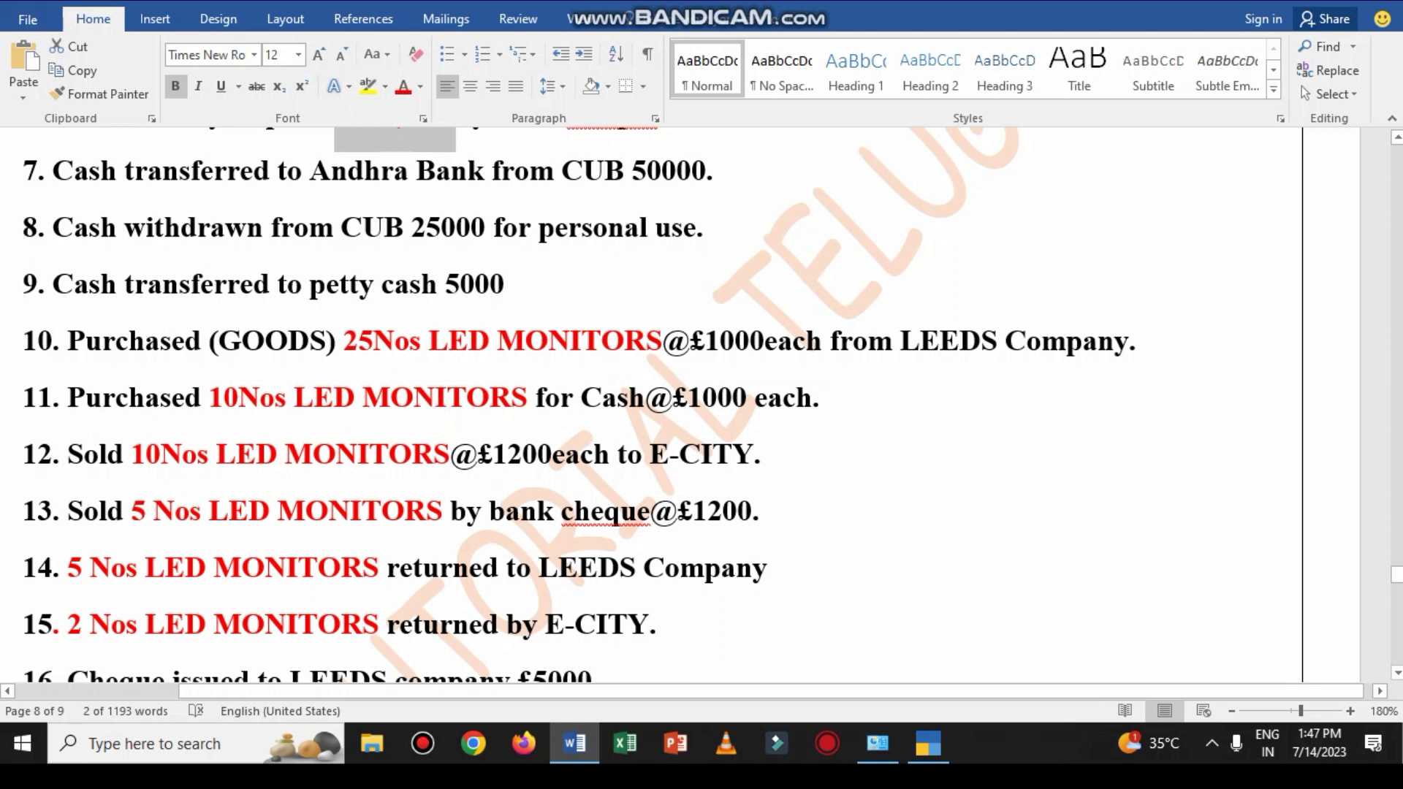
left_click_drag(340, 233, 538, 232)
left_click(621, 198)
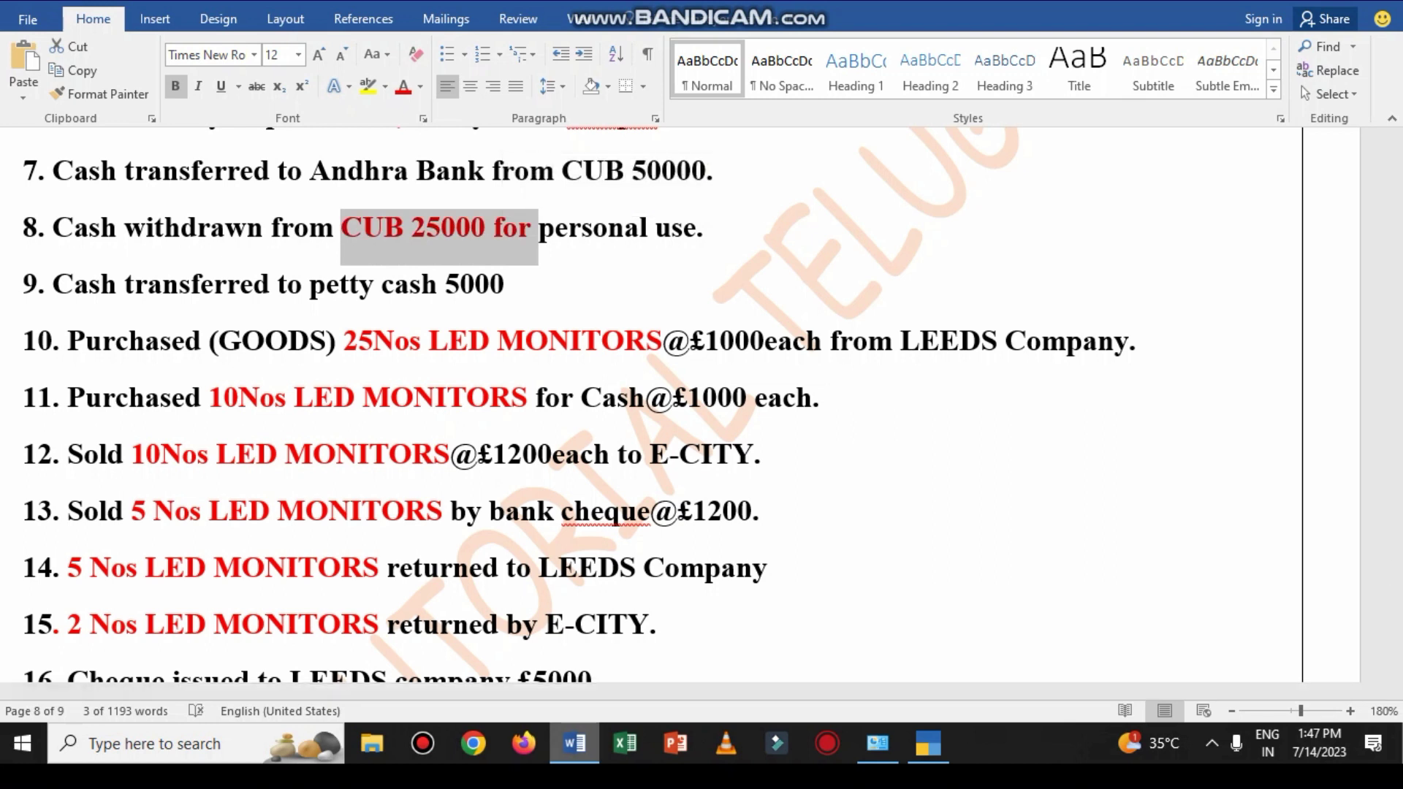
mouse_move(574, 744)
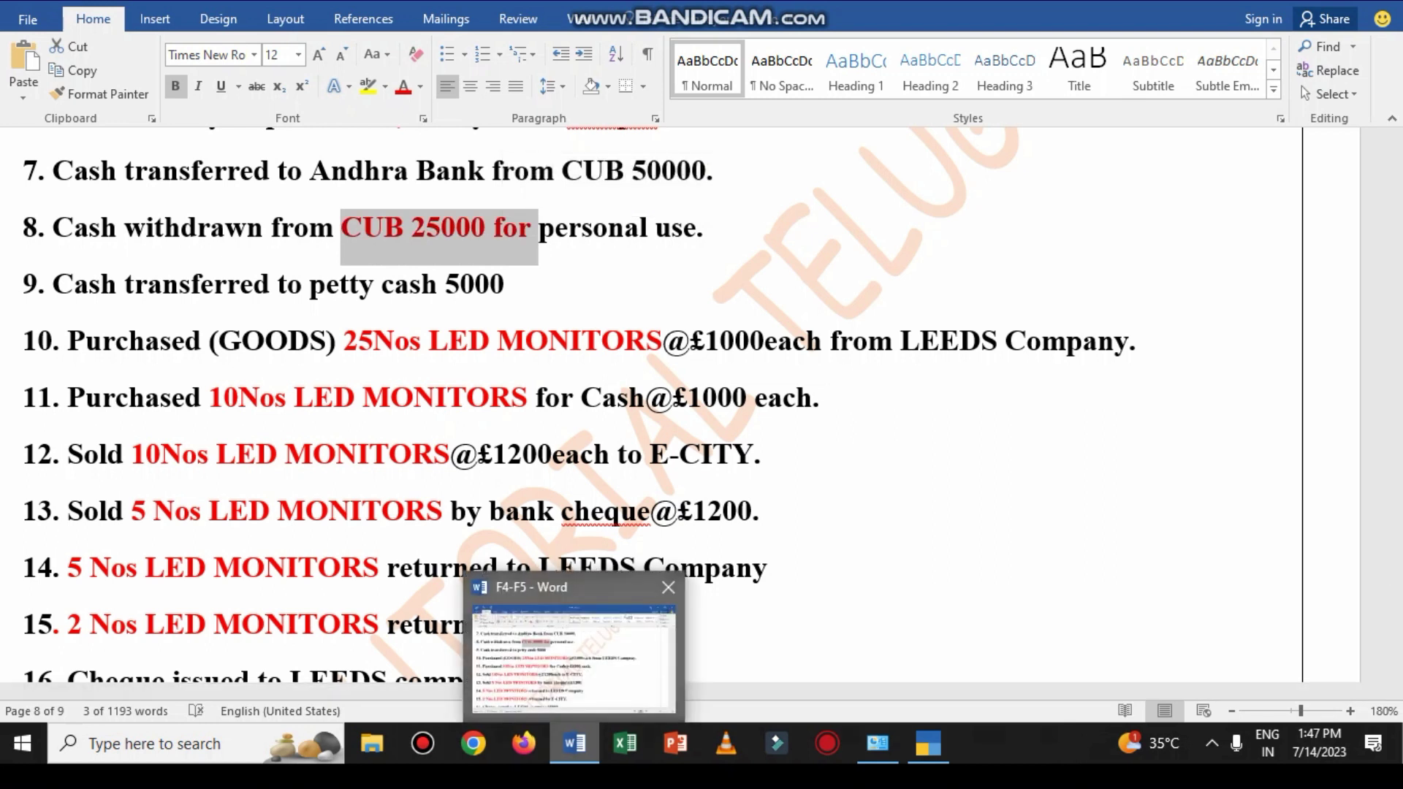
Step: Back in TallyPrime, start a payment voucher debiting Lloyd Drawings with 25000 and crediting C U B with 25,000
key("alt+Tab")
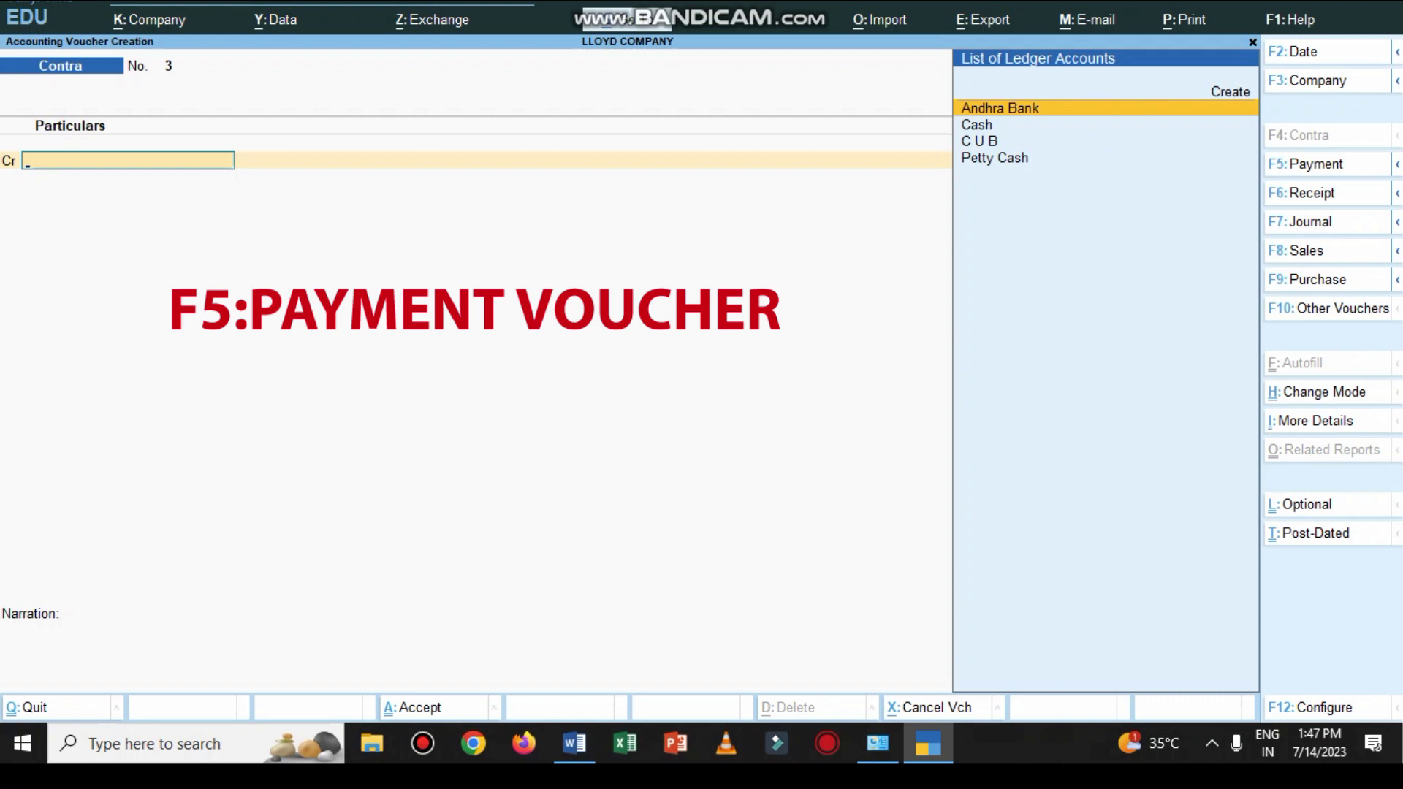
key("F5")
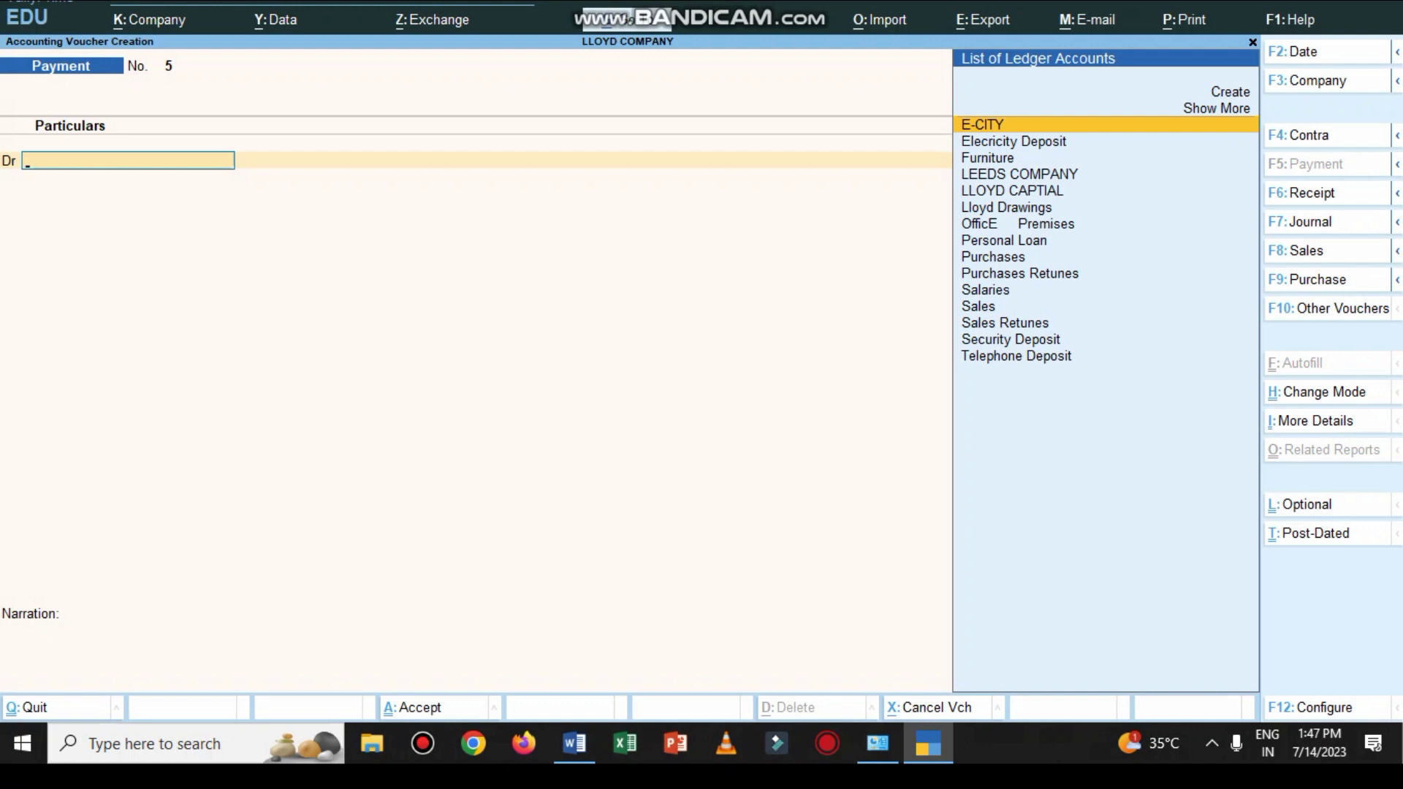
type("L")
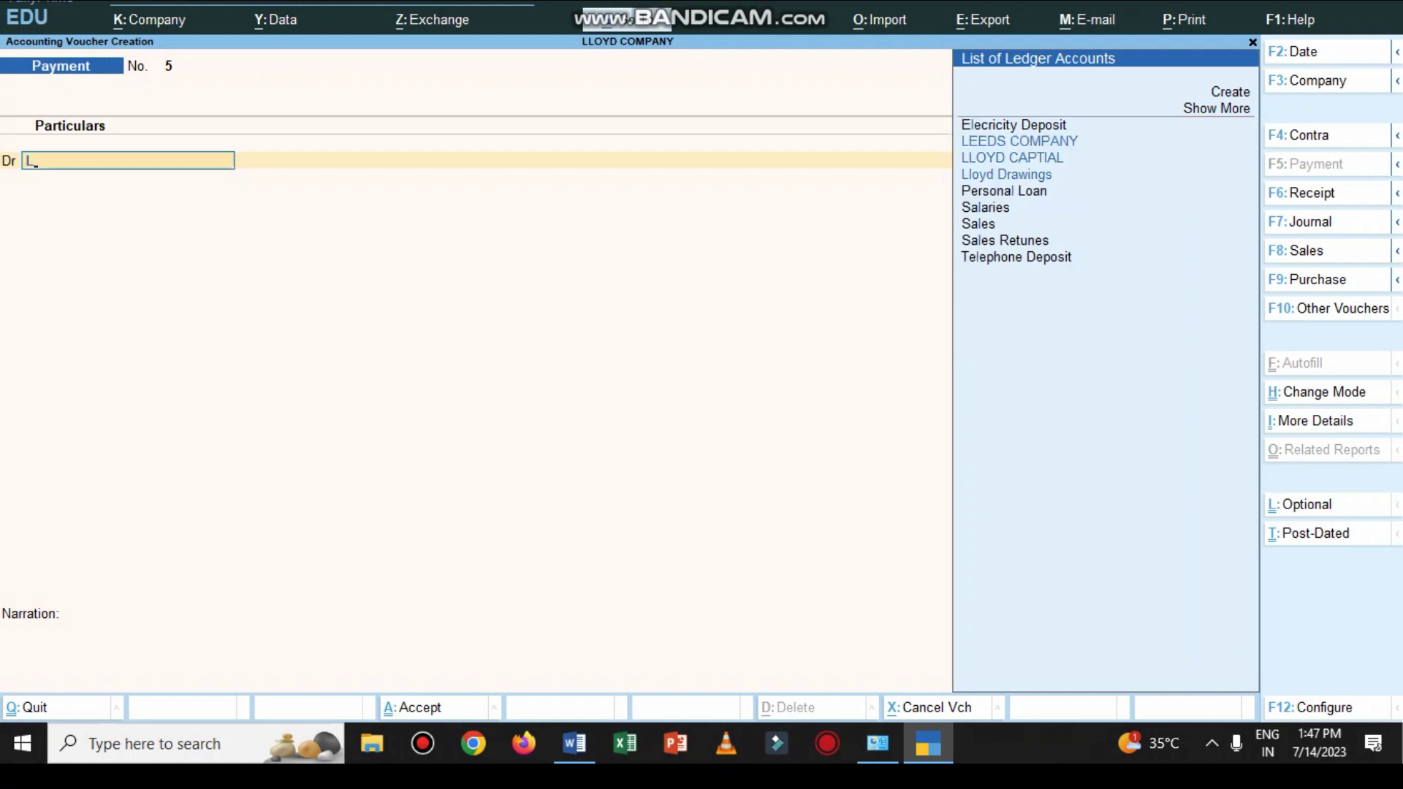
key("Return")
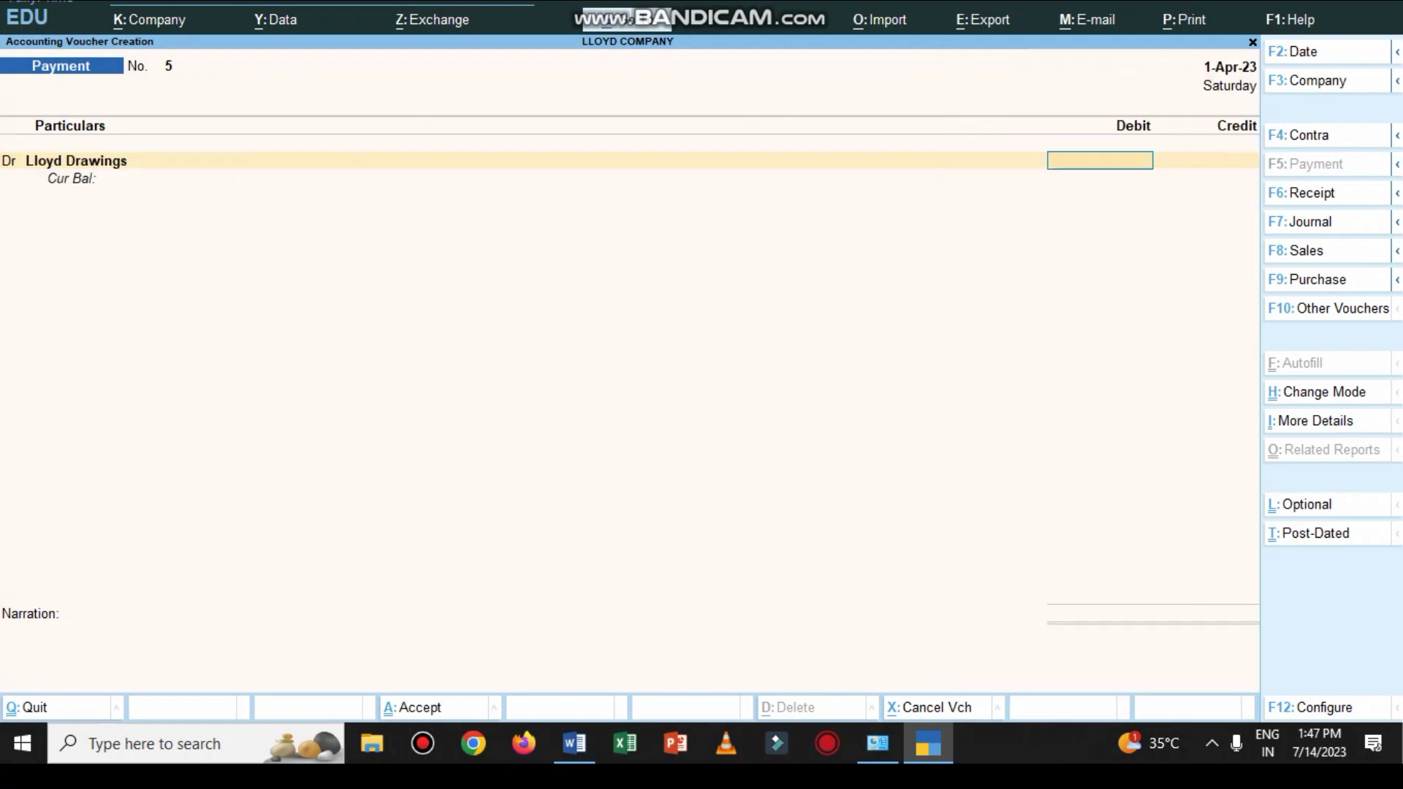
type("25000")
key("Return")
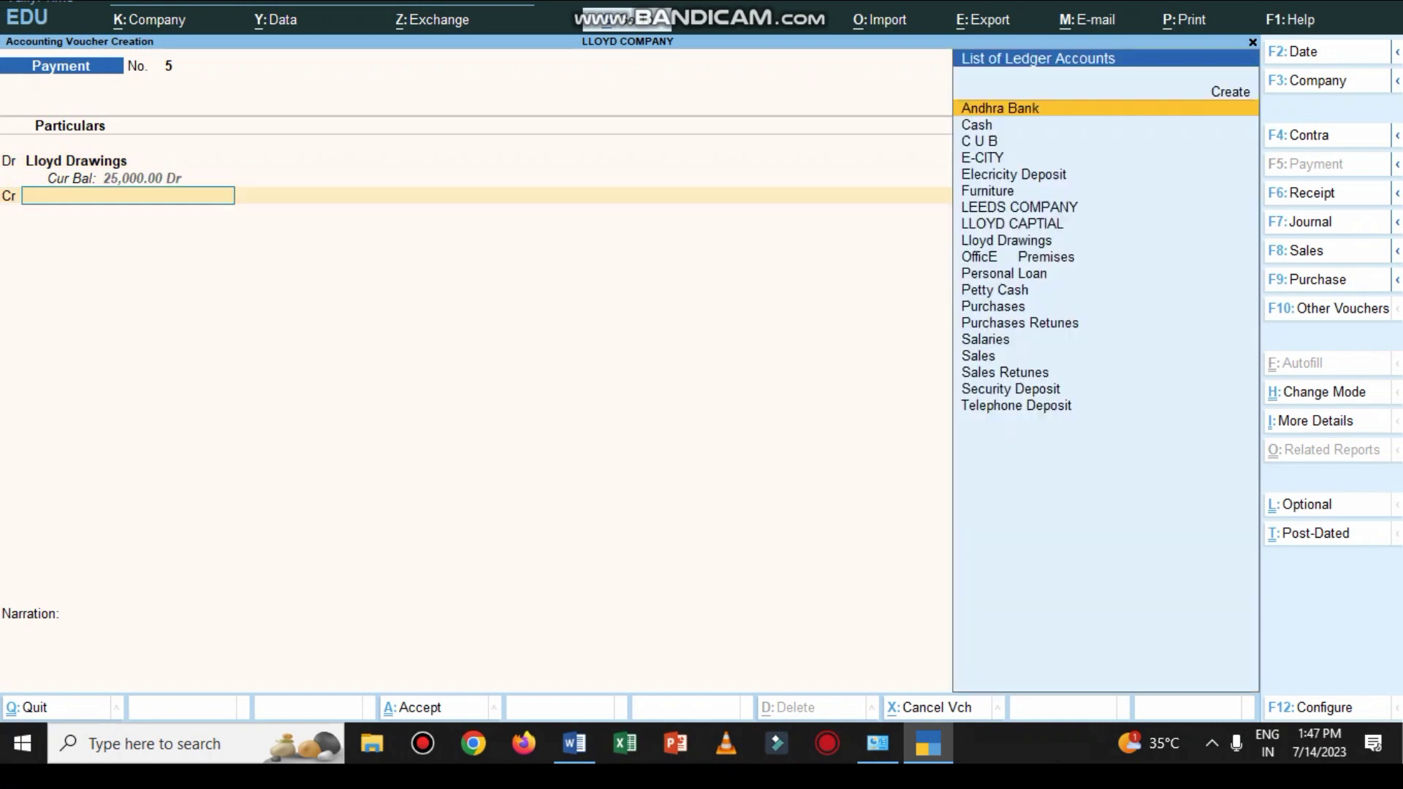
type("cu")
key("Return")
key("Return")
Step: Enter the narration "BEING DRAWING FOR PERSONALUSE" and accept the drawings payment voucher
type("BEING")
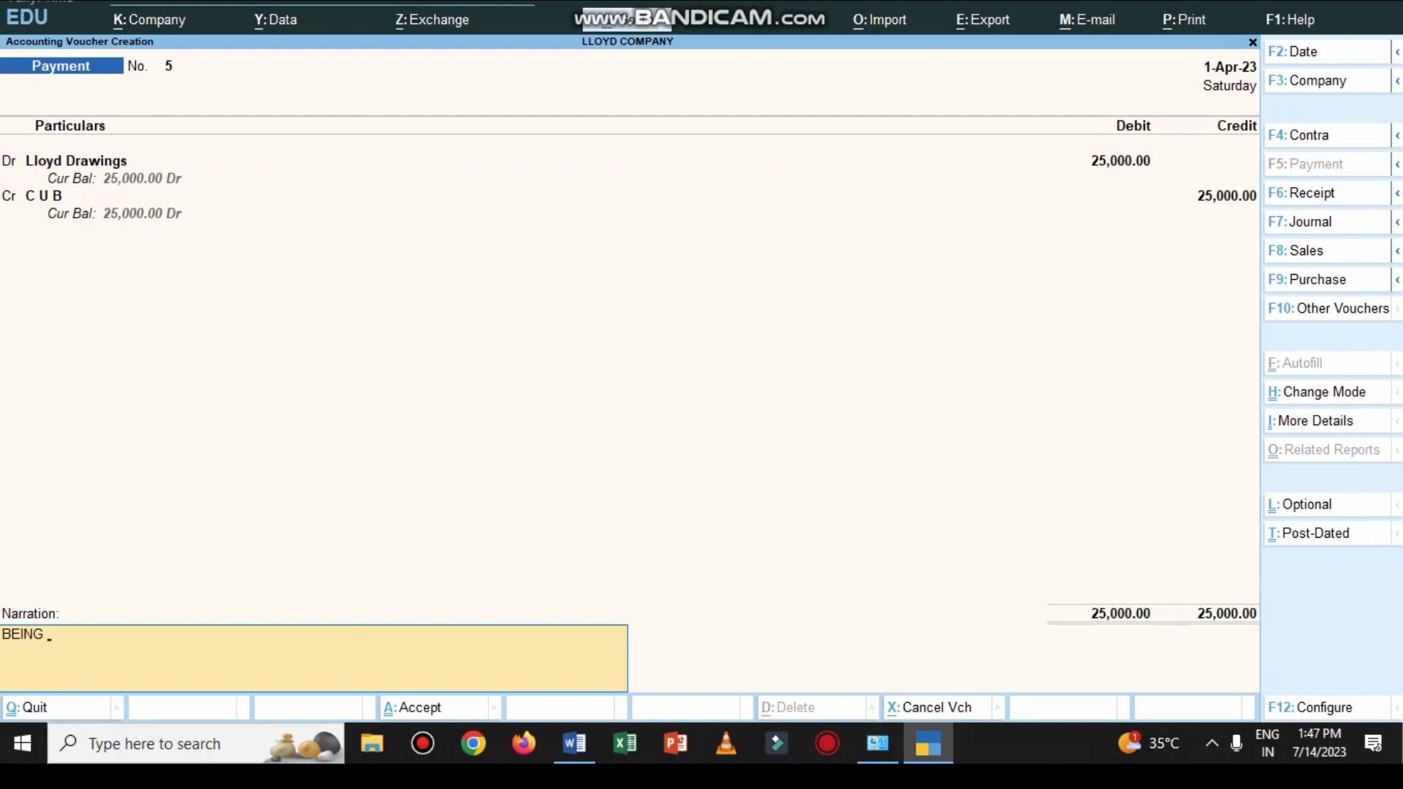
type("  DRAWING FOR P")
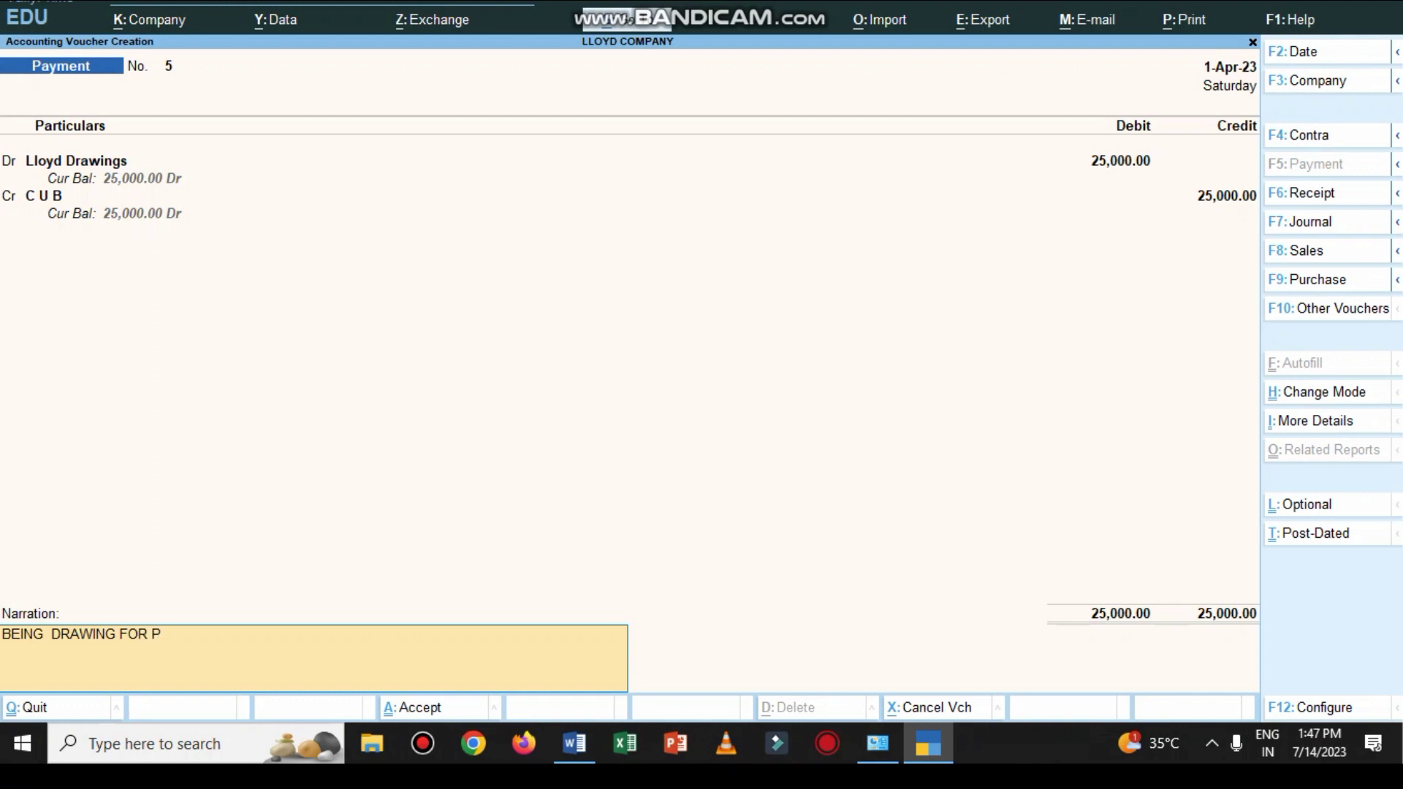
type("ERSONALUSE")
key("Return")
key("Return")
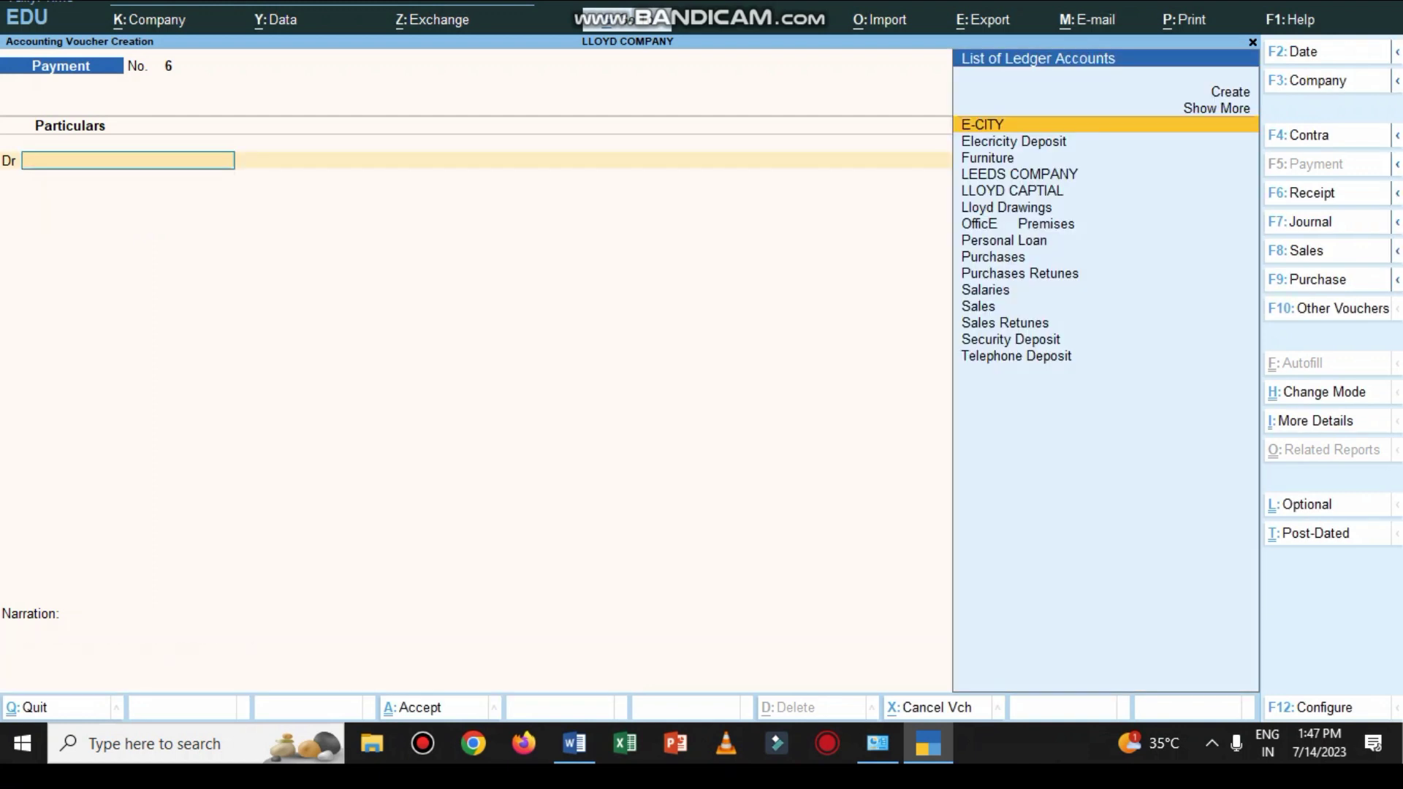
Step: Consult transaction 9 in Word, then in a TallyPrime contra voucher credit Cash with 5000 and debit Petty Cash with 5,000
left_click(574, 743)
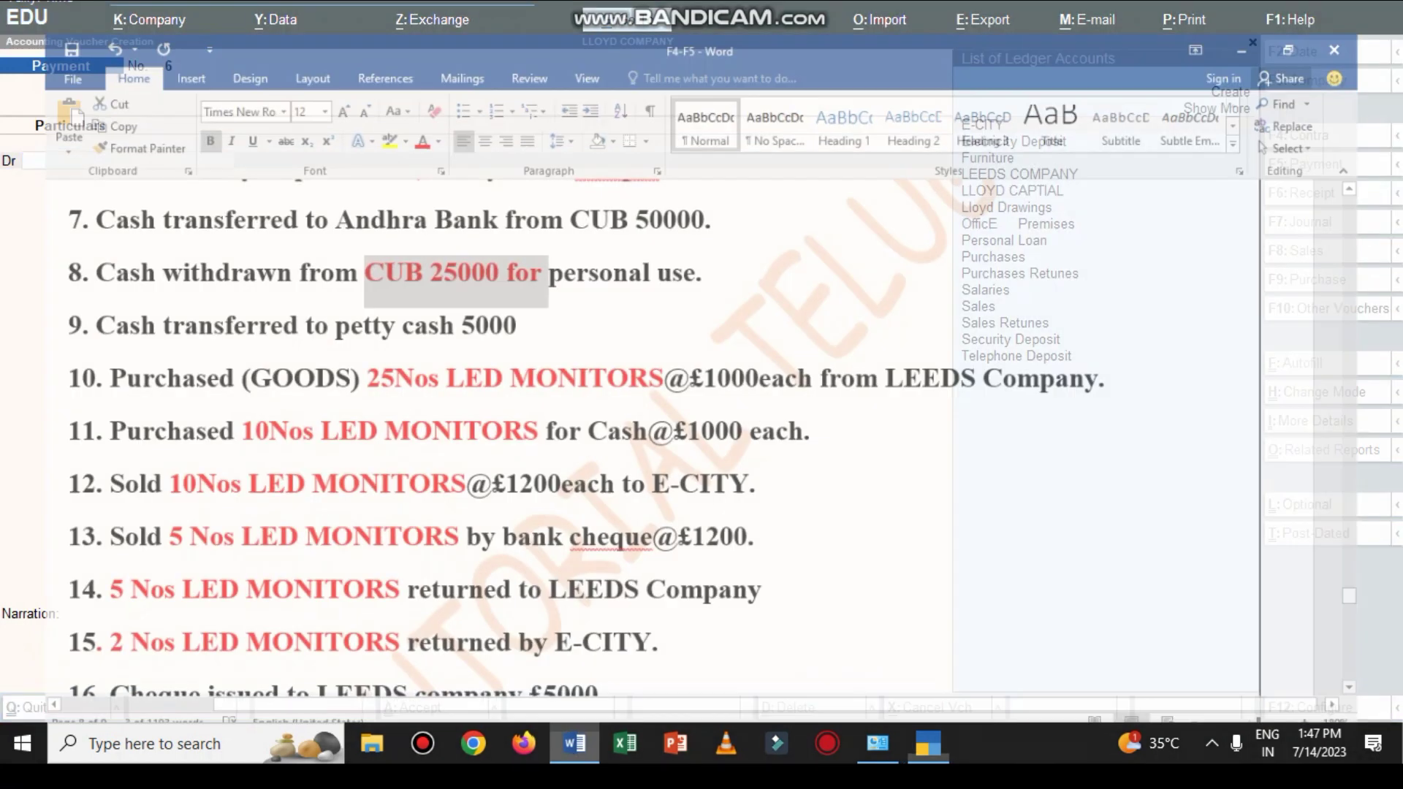
scroll(657, 402, "down", 1)
scroll(657, 402, "down", 1)
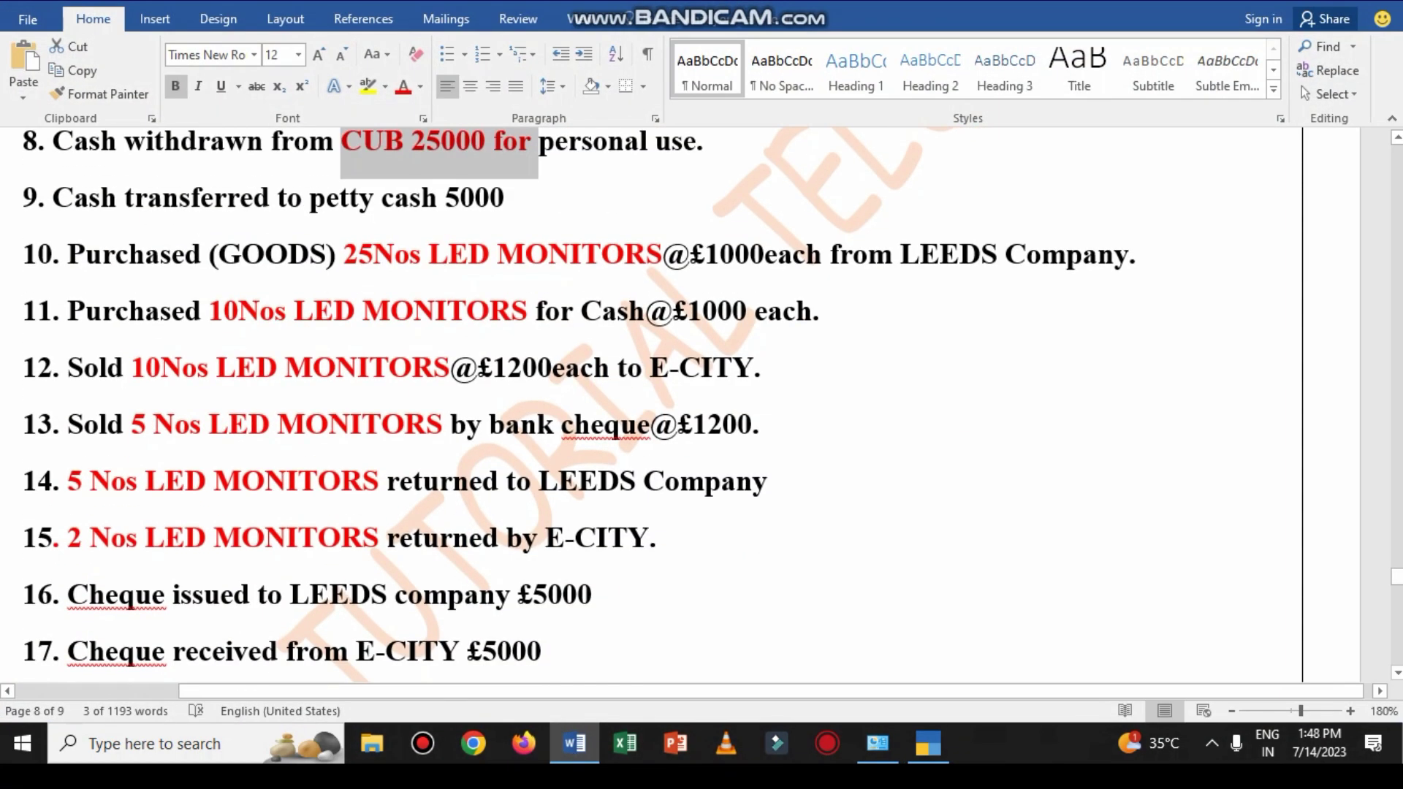
left_click(928, 743)
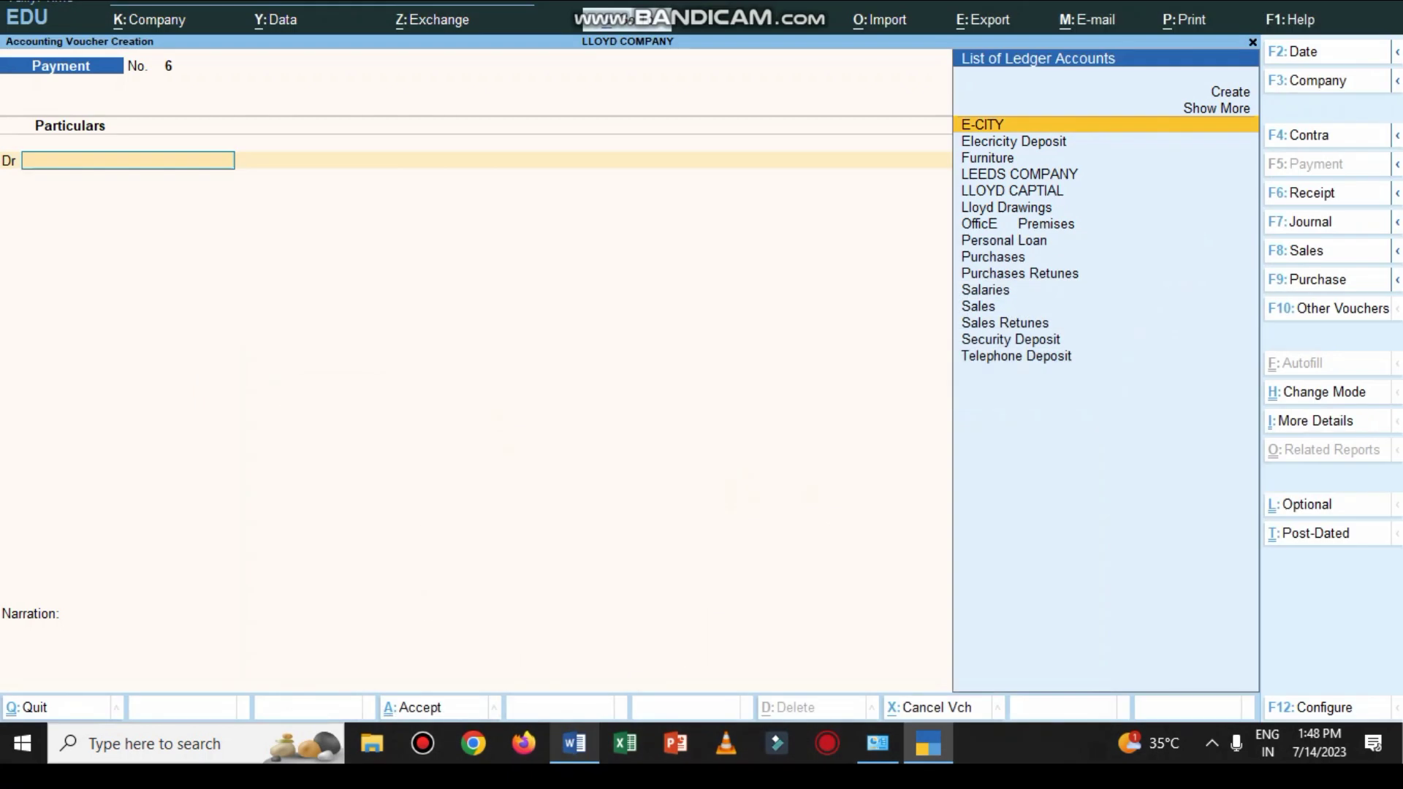
key("F4")
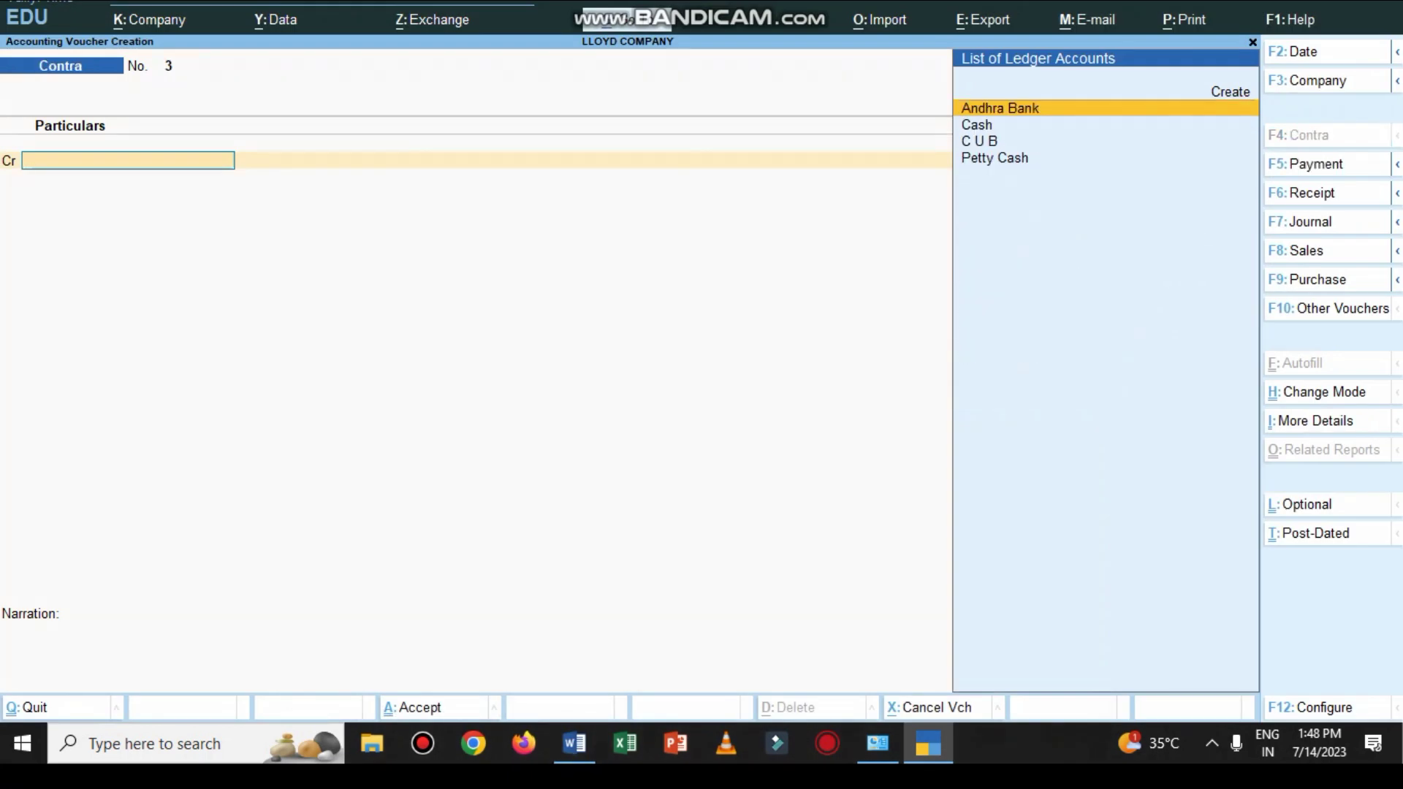
key("Down")
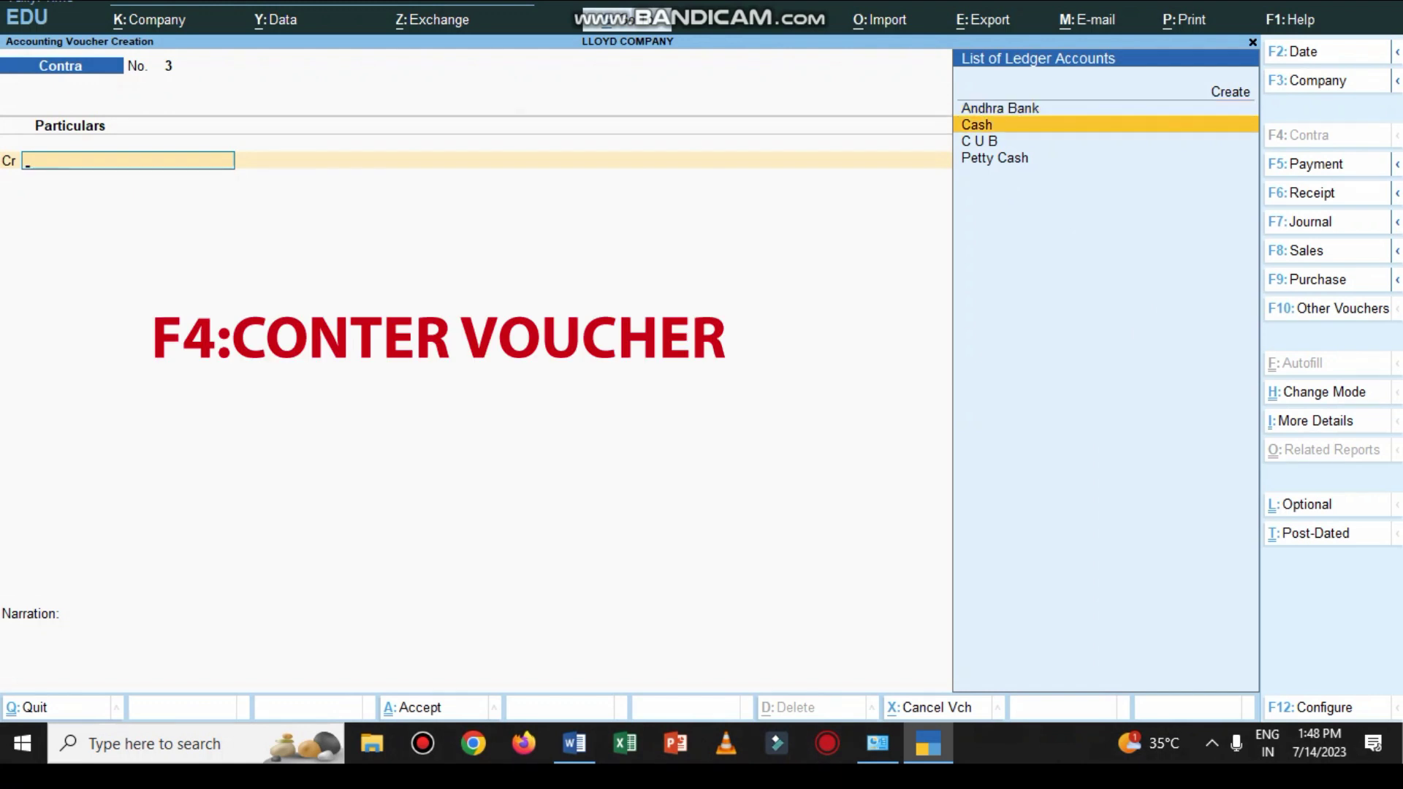
key("Return")
type("5000")
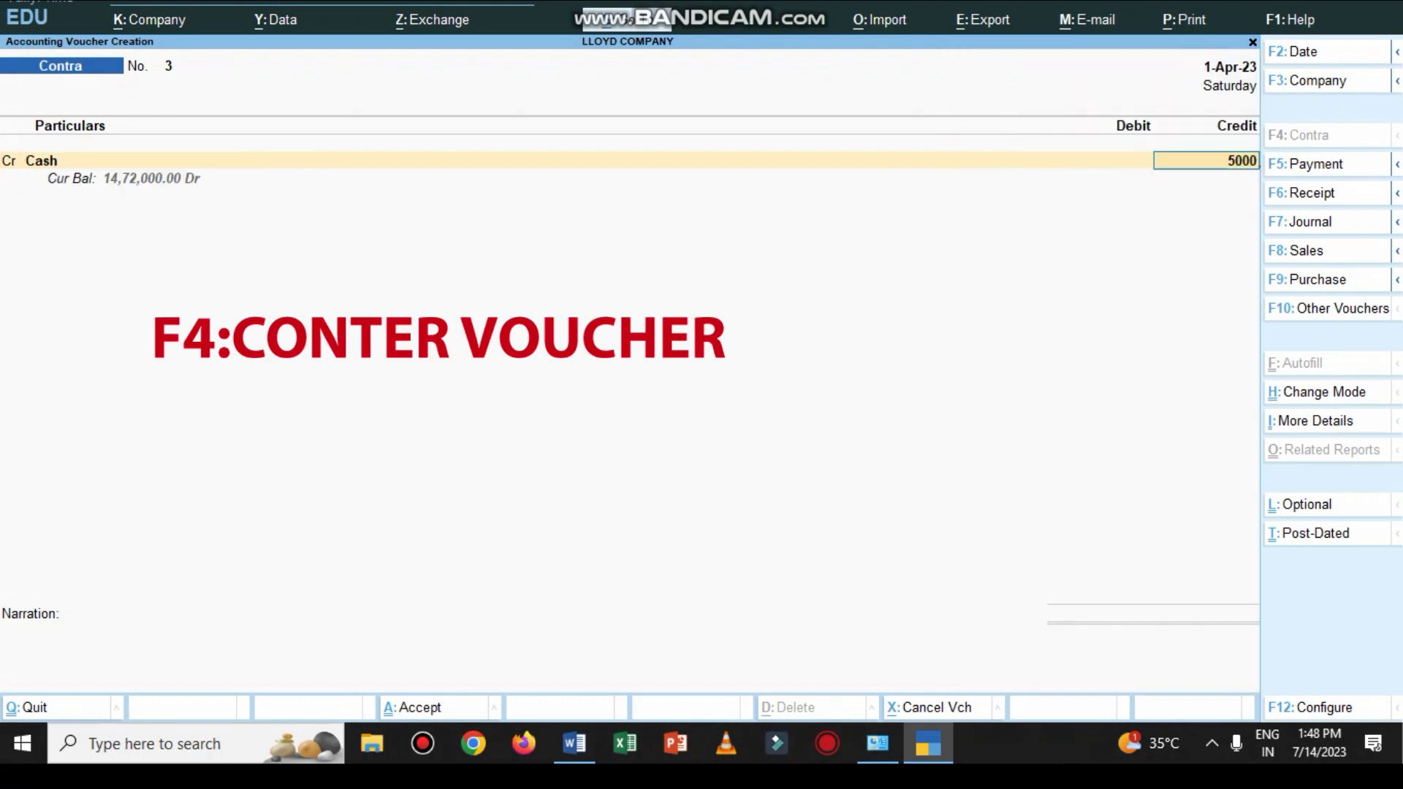
key("Return")
key("Down")
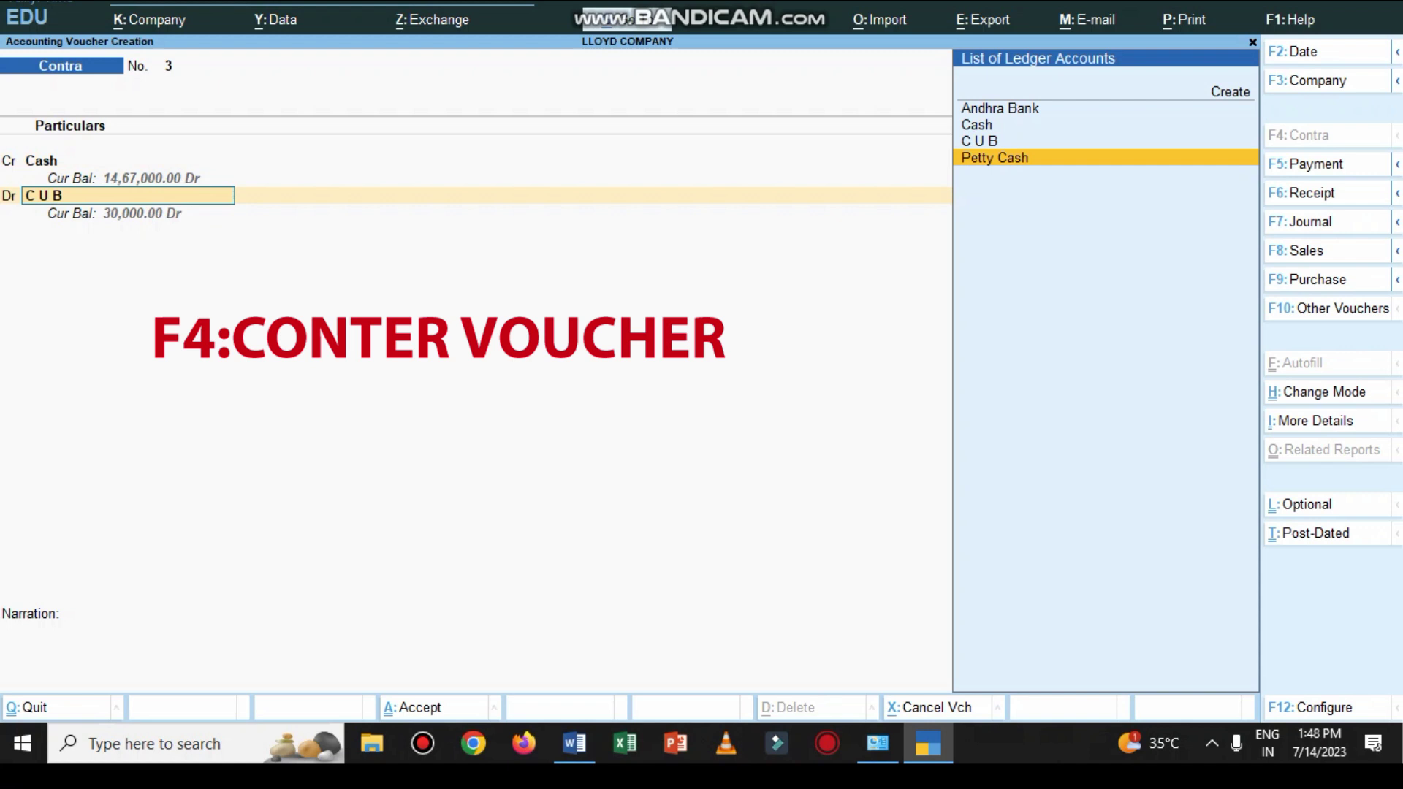
key("Return")
key("Return")
Step: Enter the narration "BEIG CASH TRANSFERED" and accept the petty cash contra voucher
type("BE")
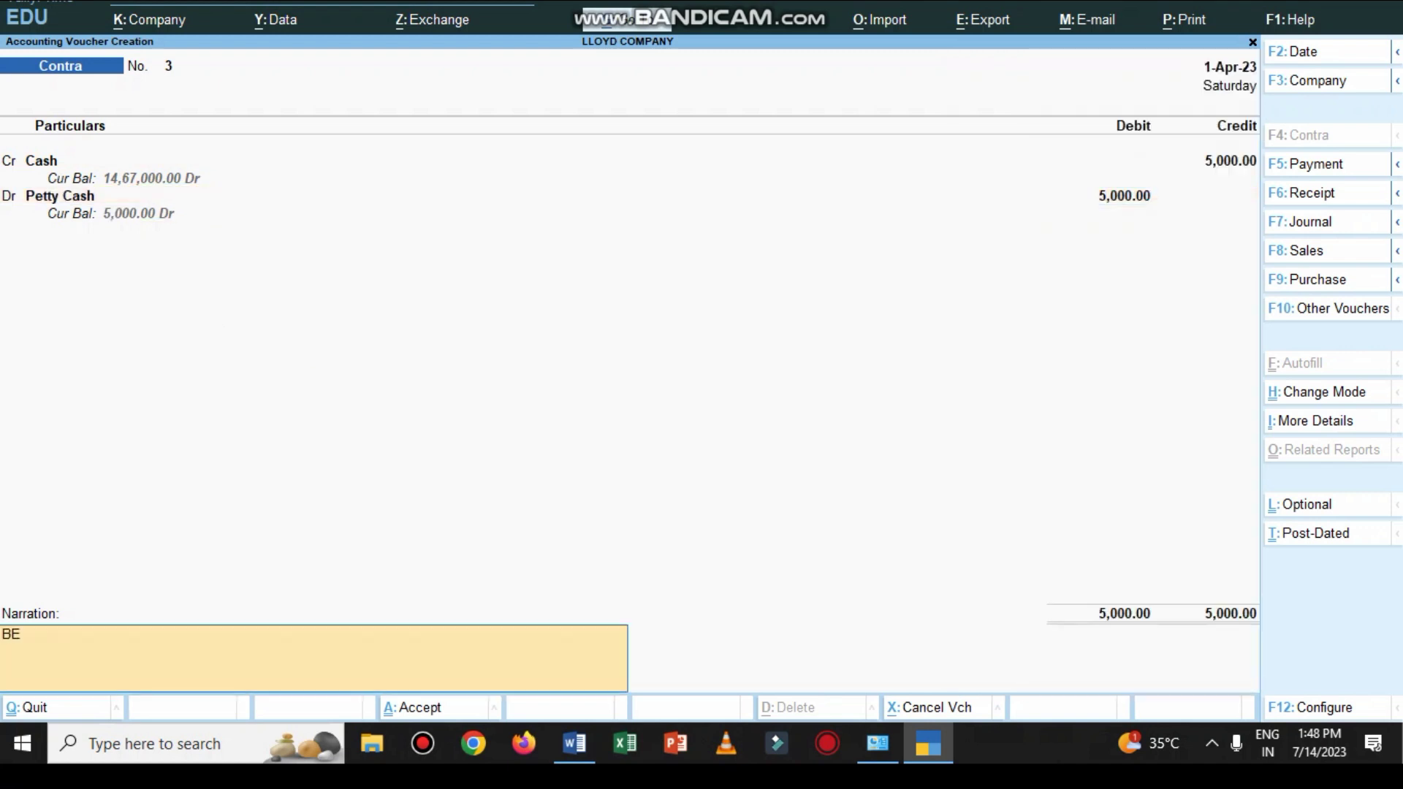
type("IG CASH TRANSFERED")
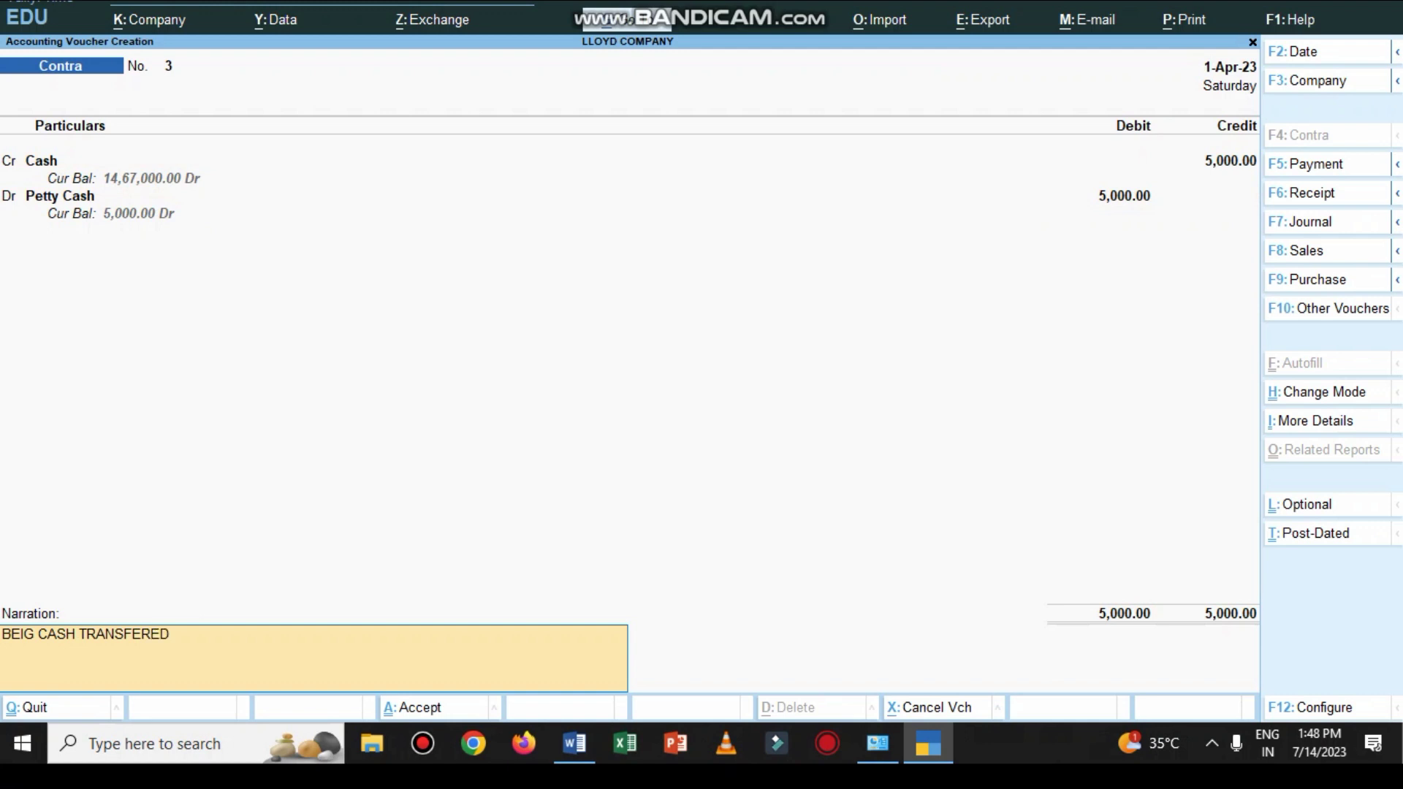
key("Return")
key("y")
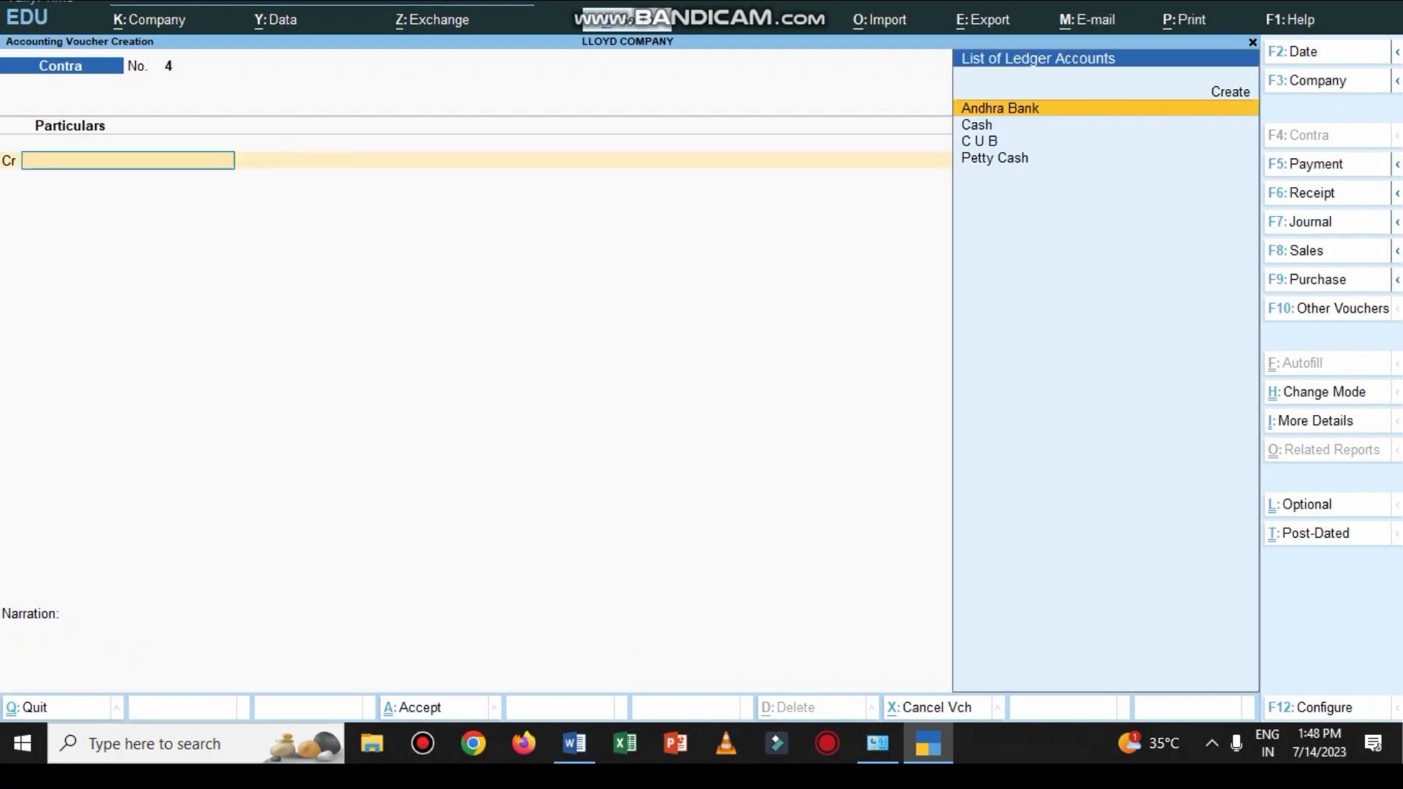
Step: Switch to the Word list and review the LED monitor purchase, sale and return transactions from number 10 onward
left_click(574, 743)
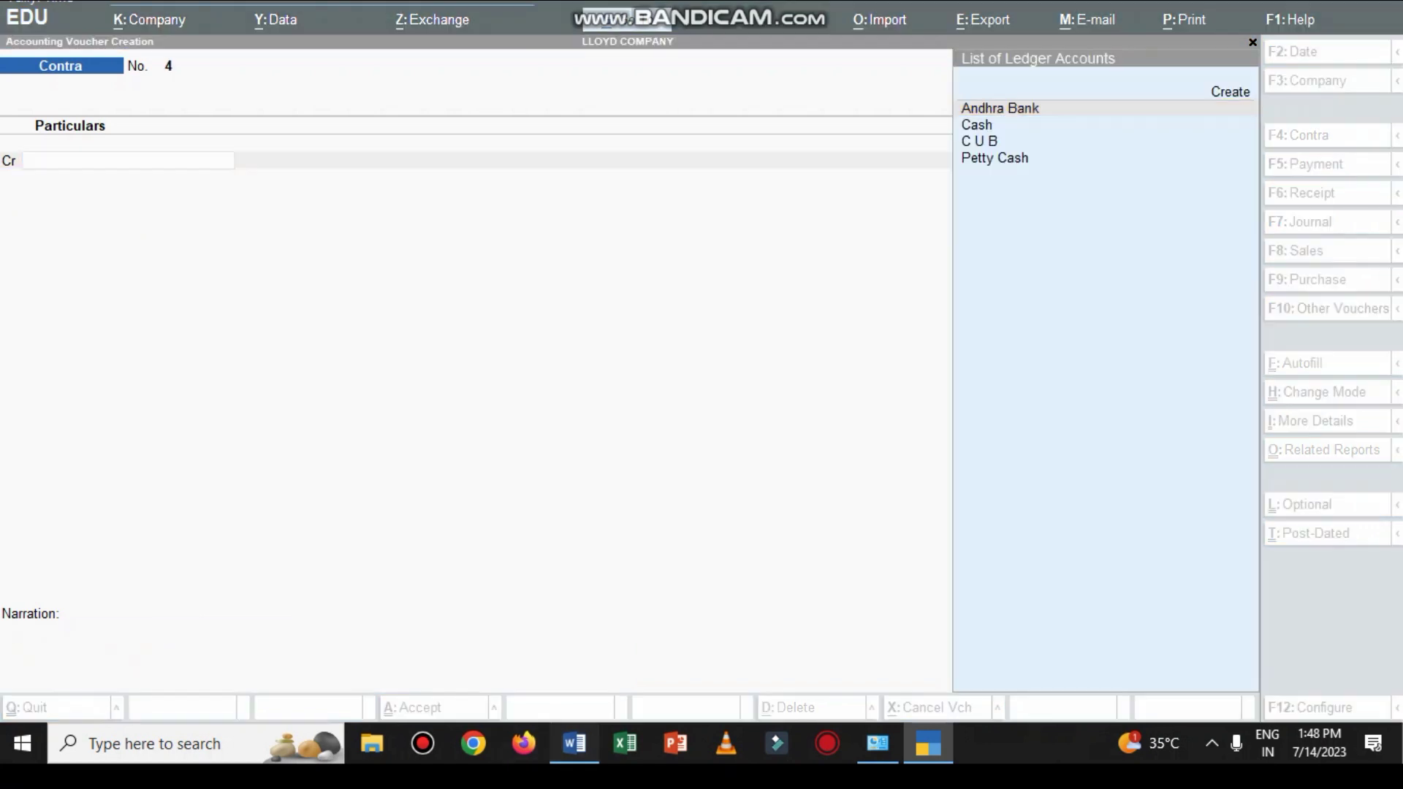
scroll(576, 405, "down", 2)
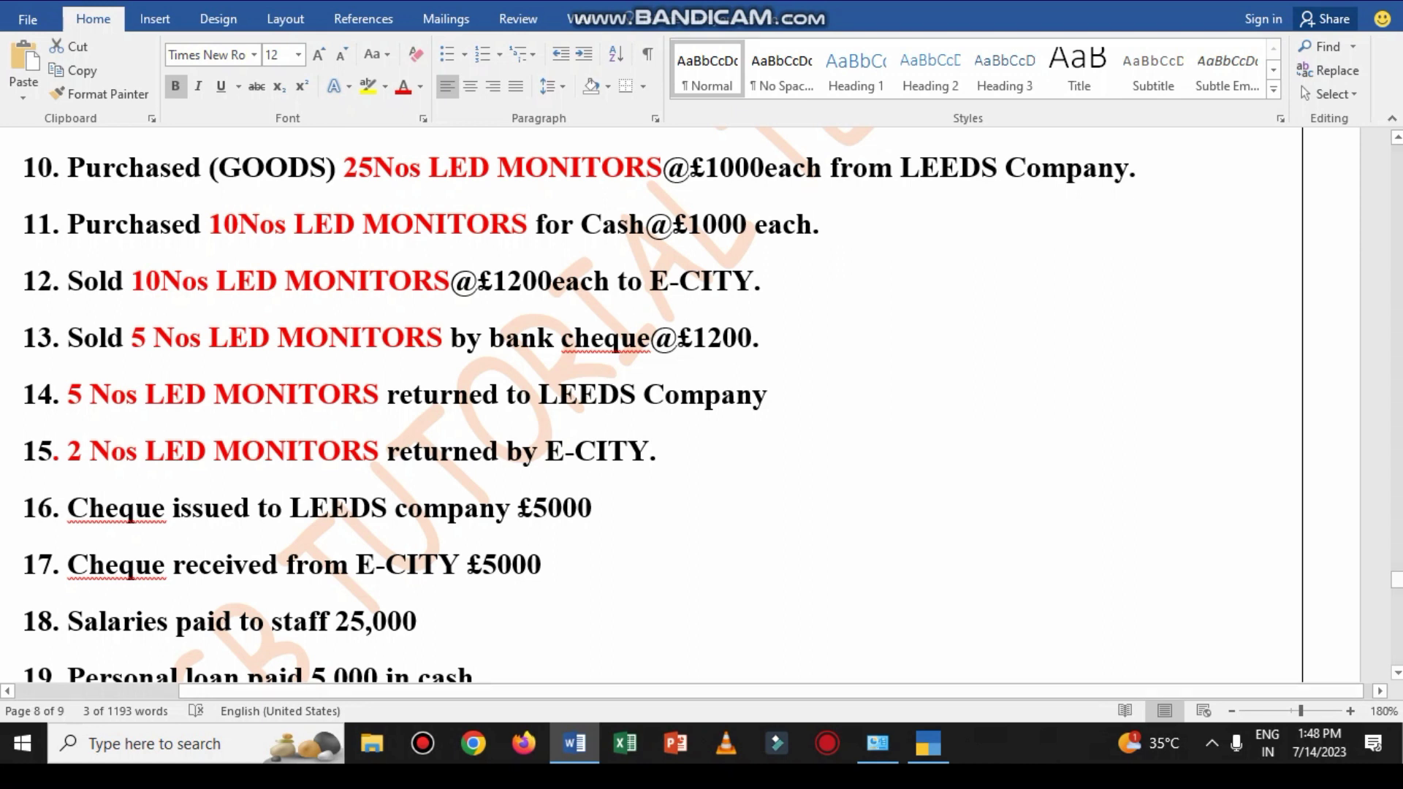
key("alt+Tab")
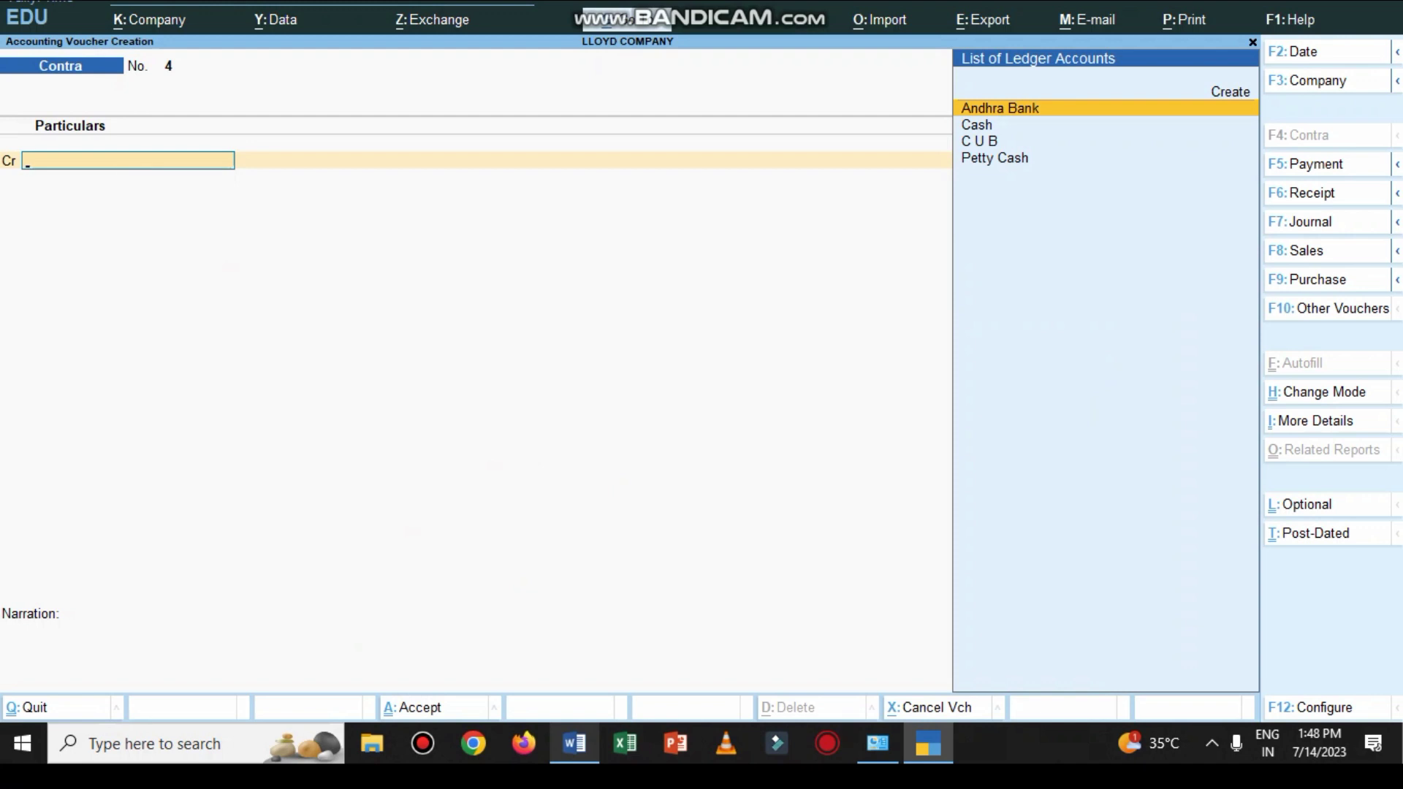
key("alt+Tab")
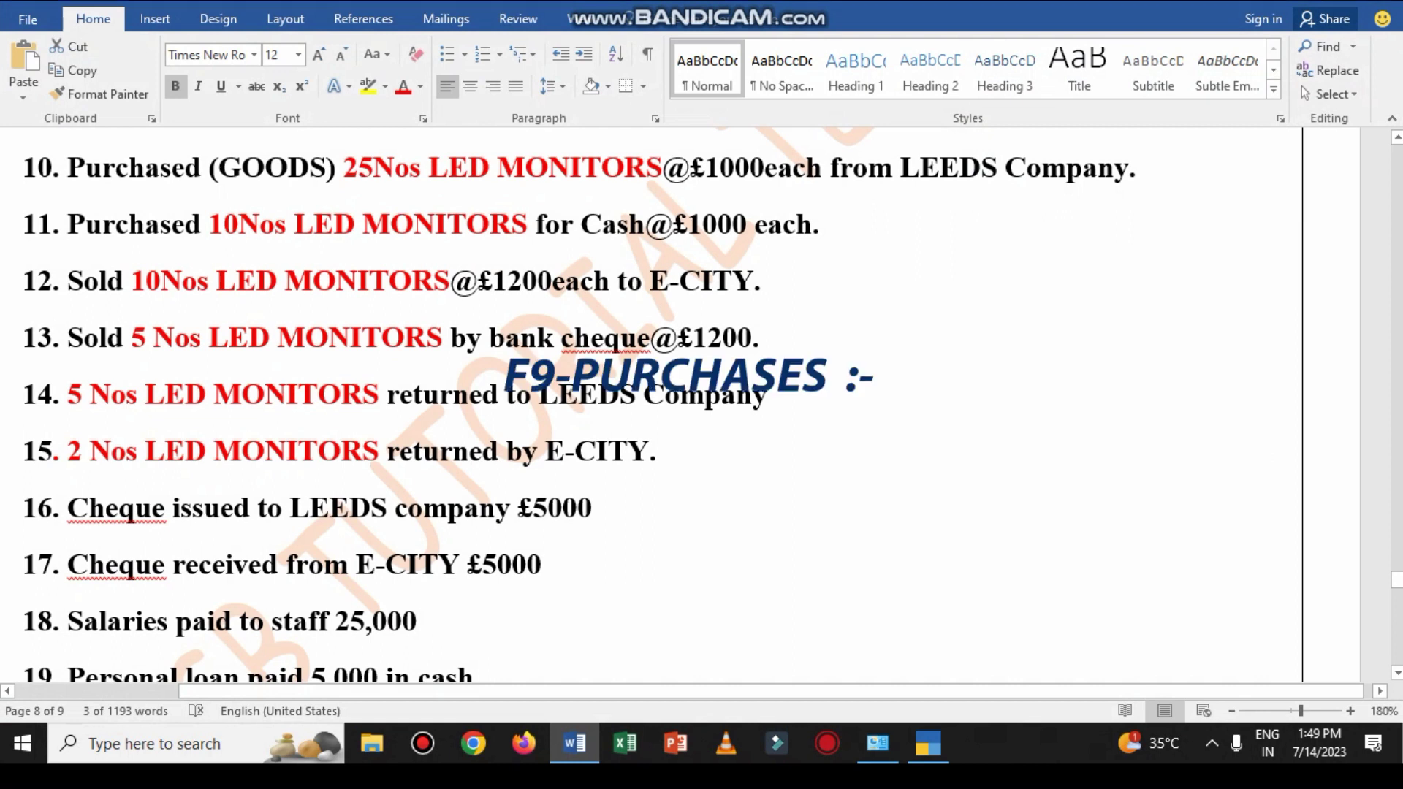
Step: Switch to TallyPrime, start a purchase voucher and change its entry mode to As Voucher
key("alt+Tab")
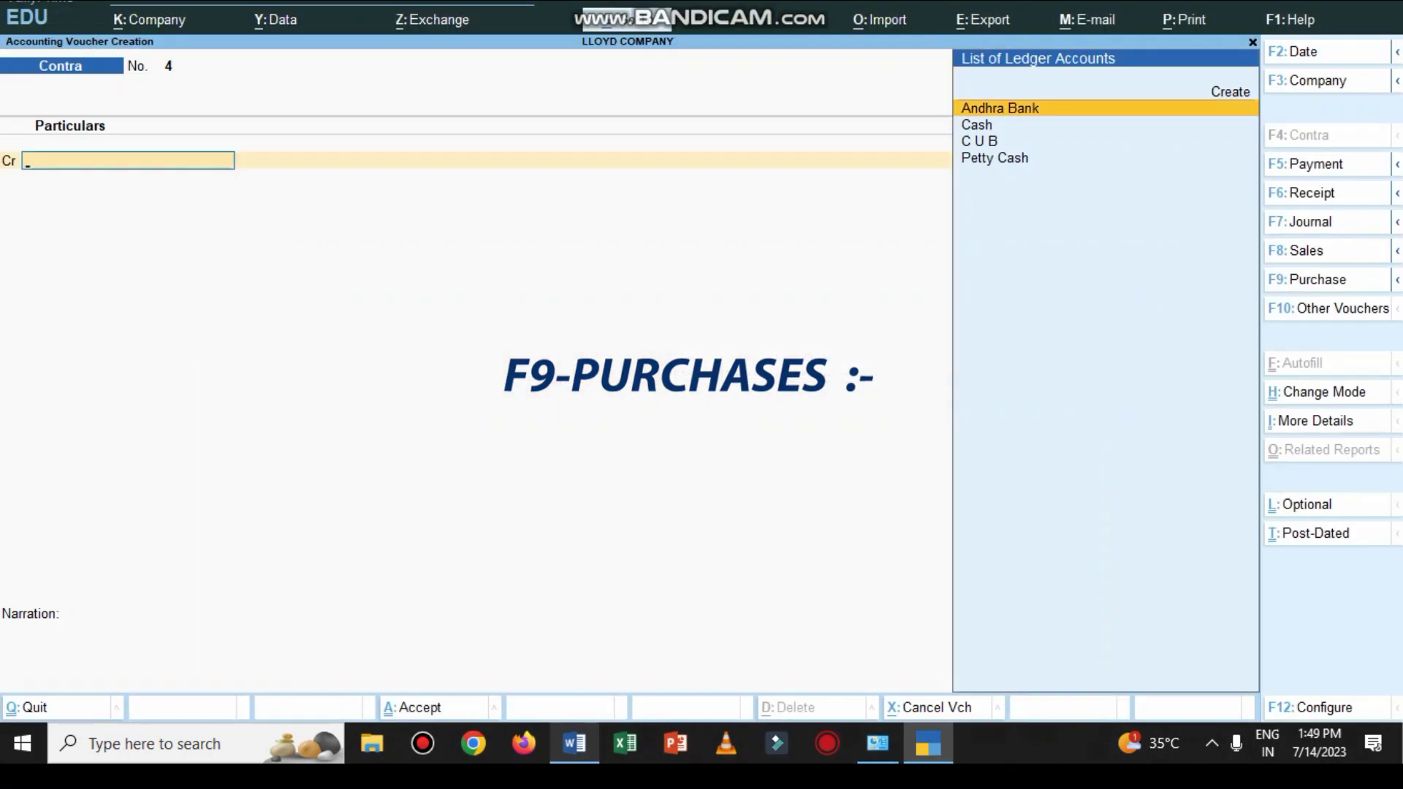
key("F9")
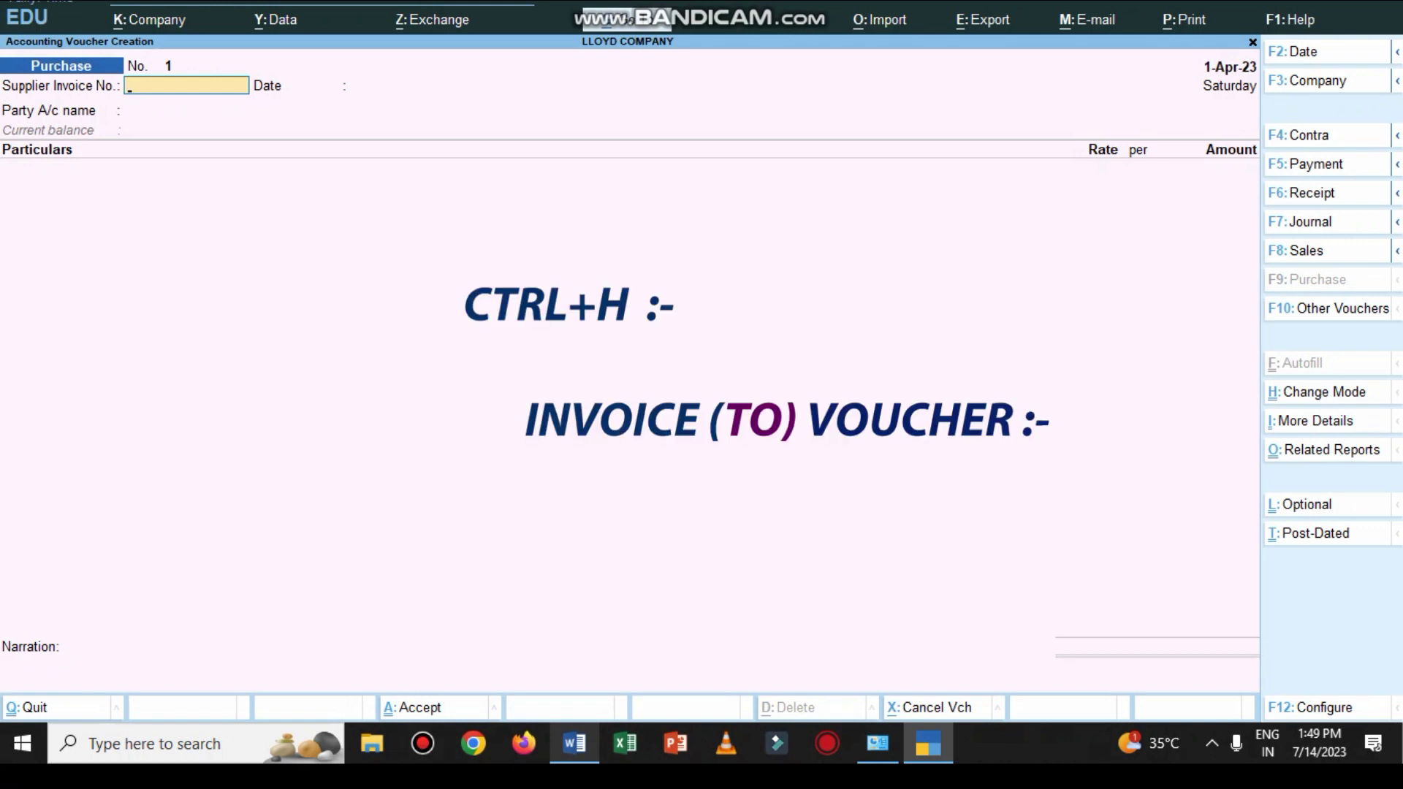
key("ctrl+h")
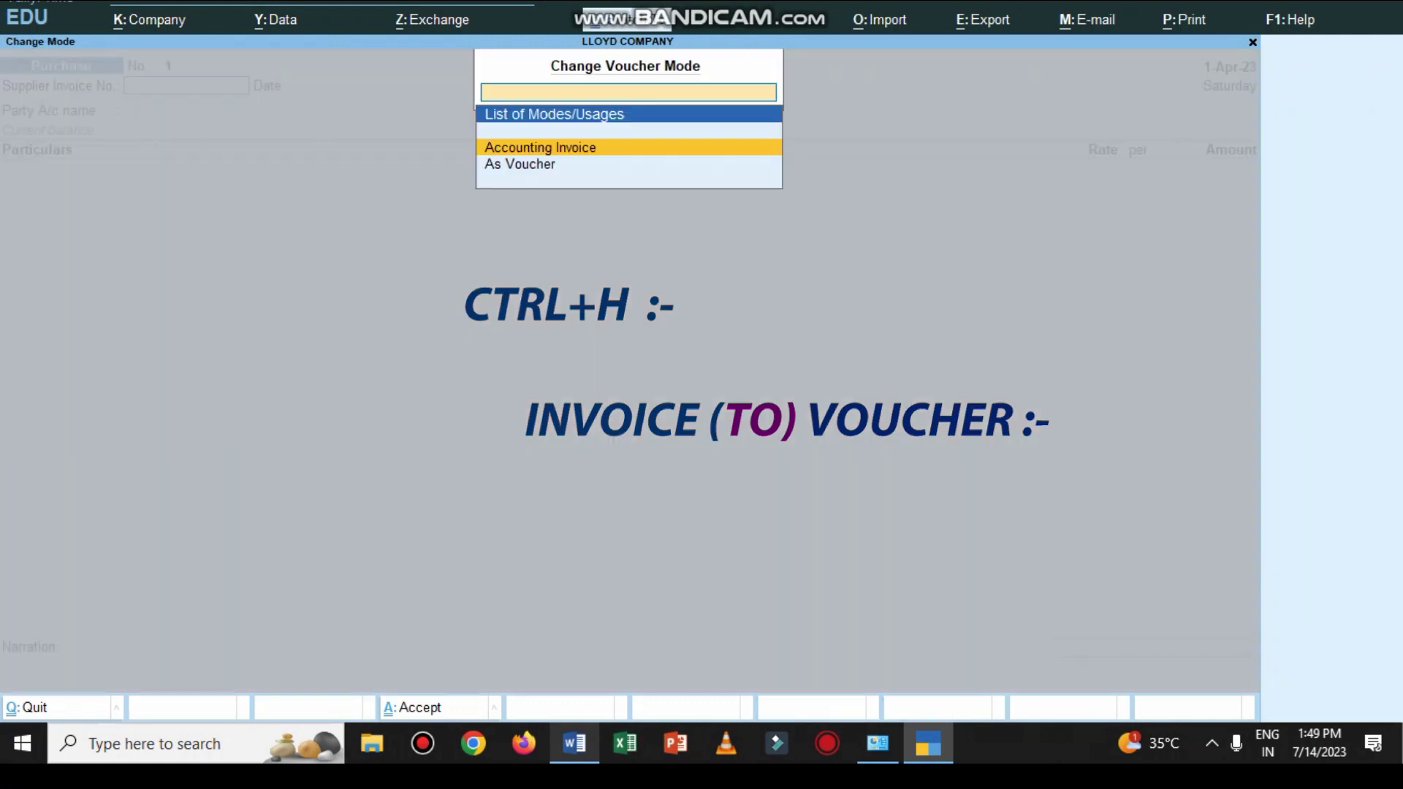
key("Down")
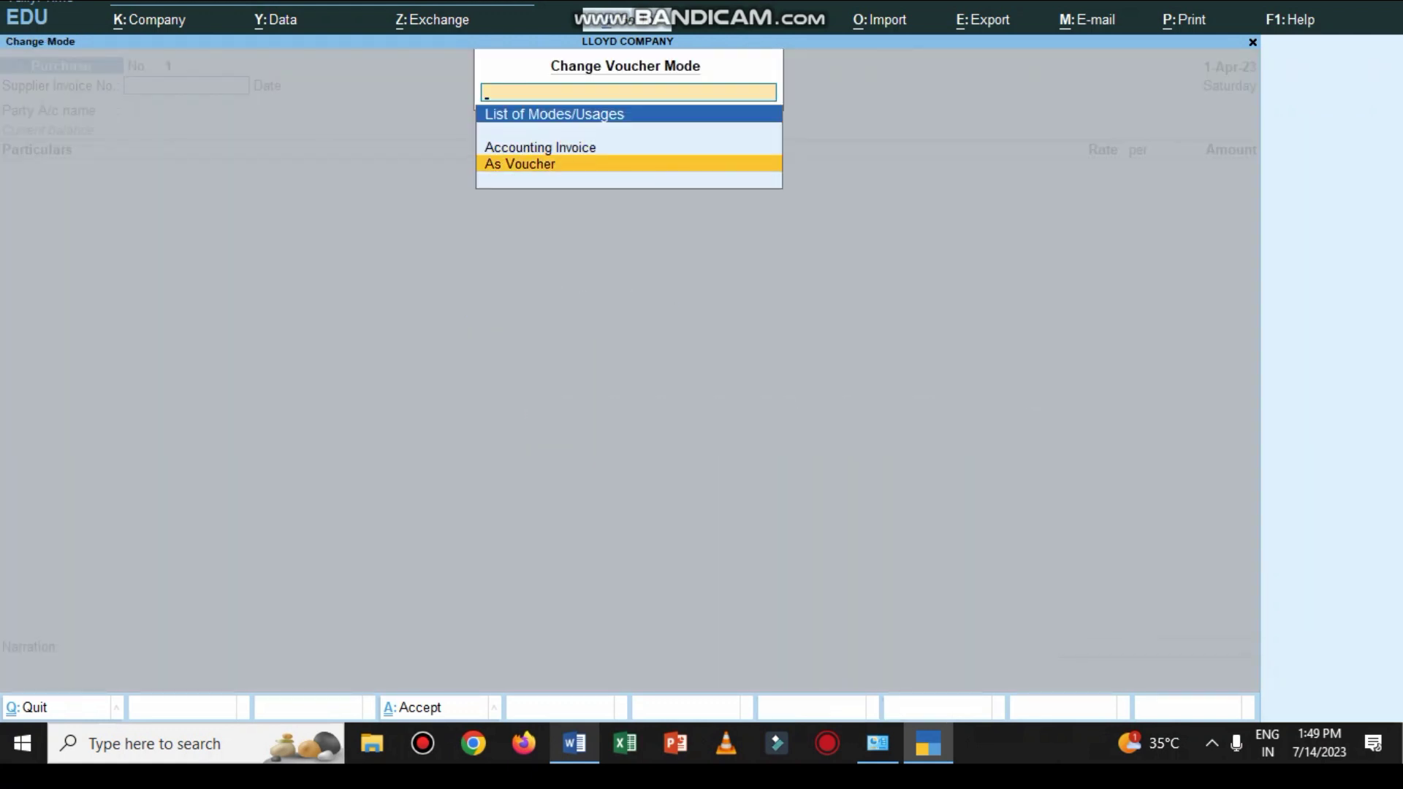
key("Return")
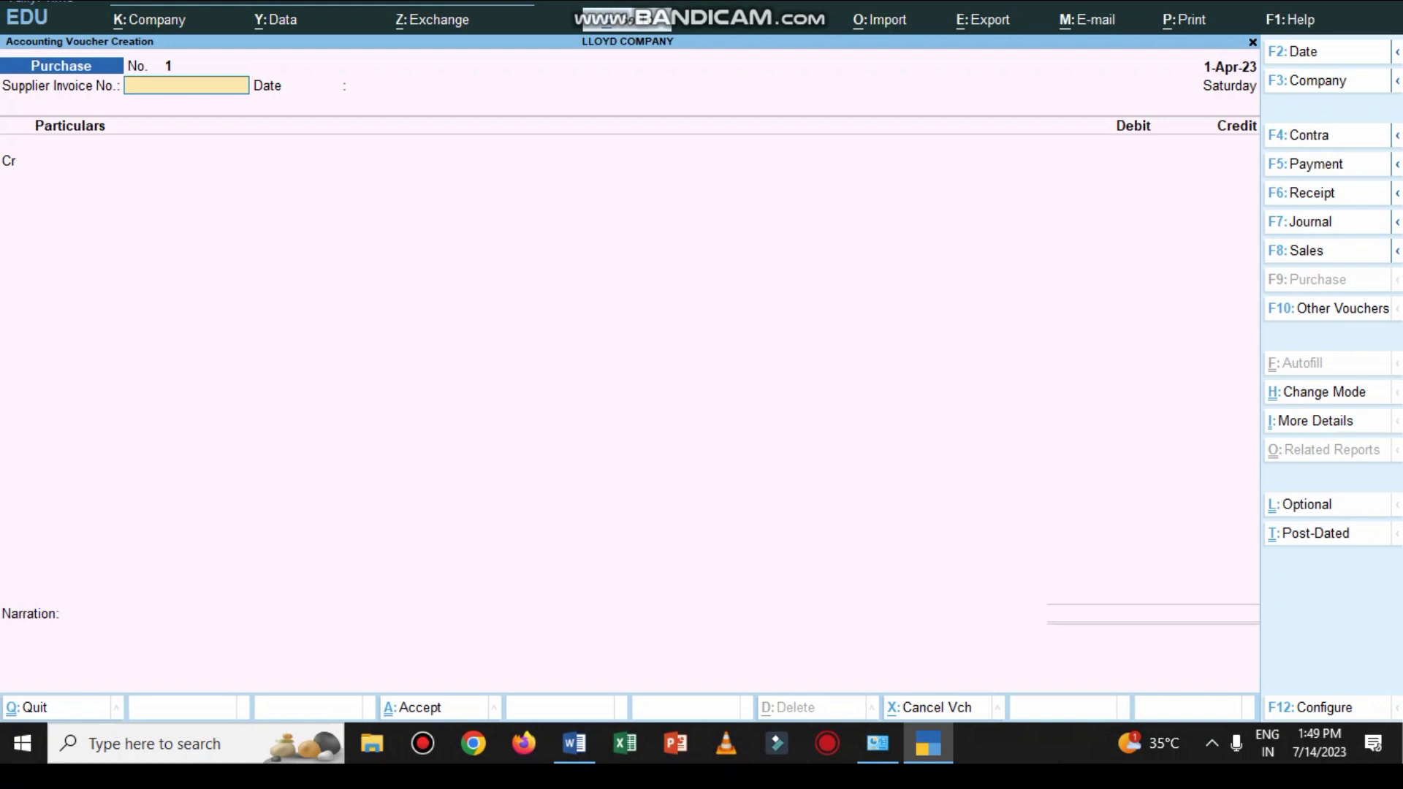
Step: Leave the supplier invoice details blank, credit LEEDS COMPANY and accept its party details
key("Return")
key("Return")
type("L")
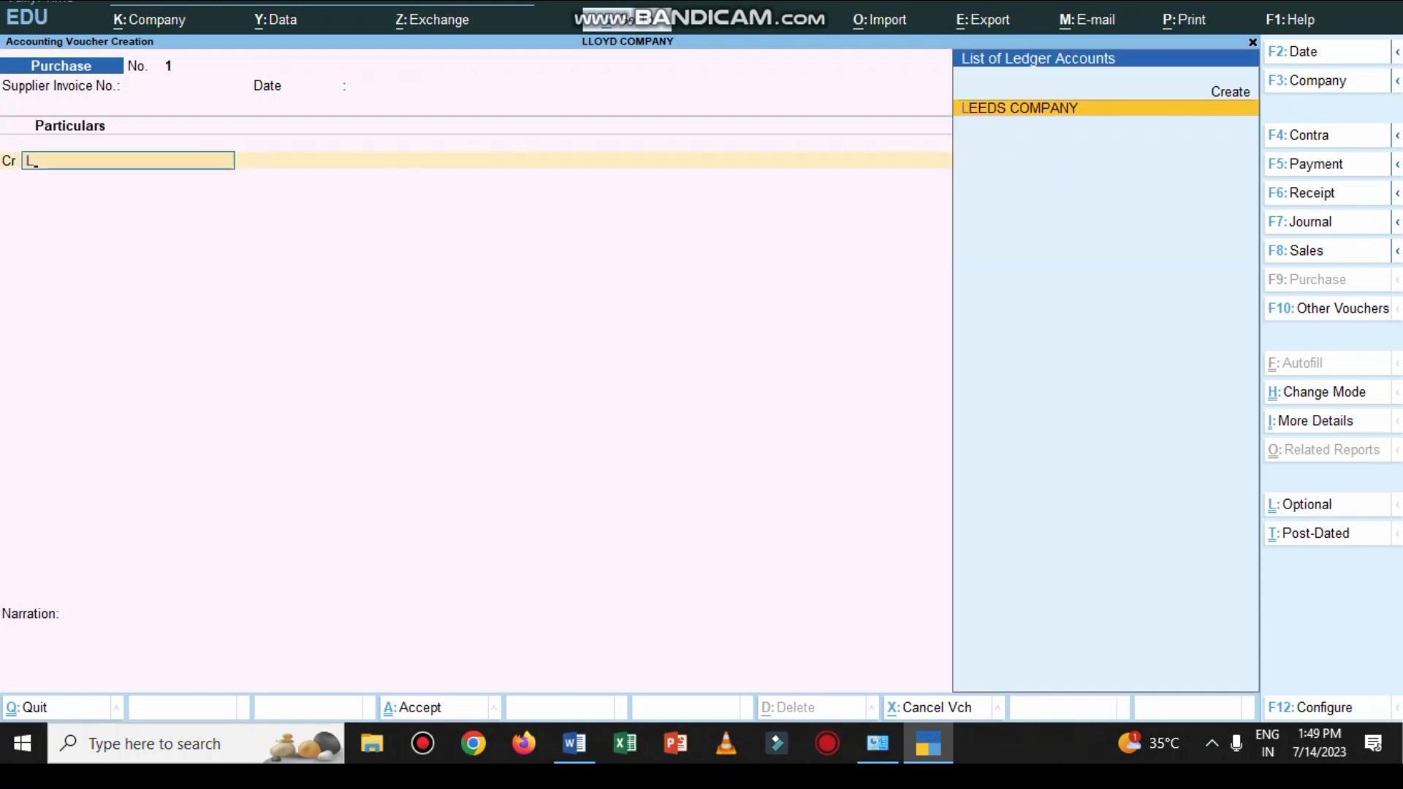
key("Return")
key("Escape")
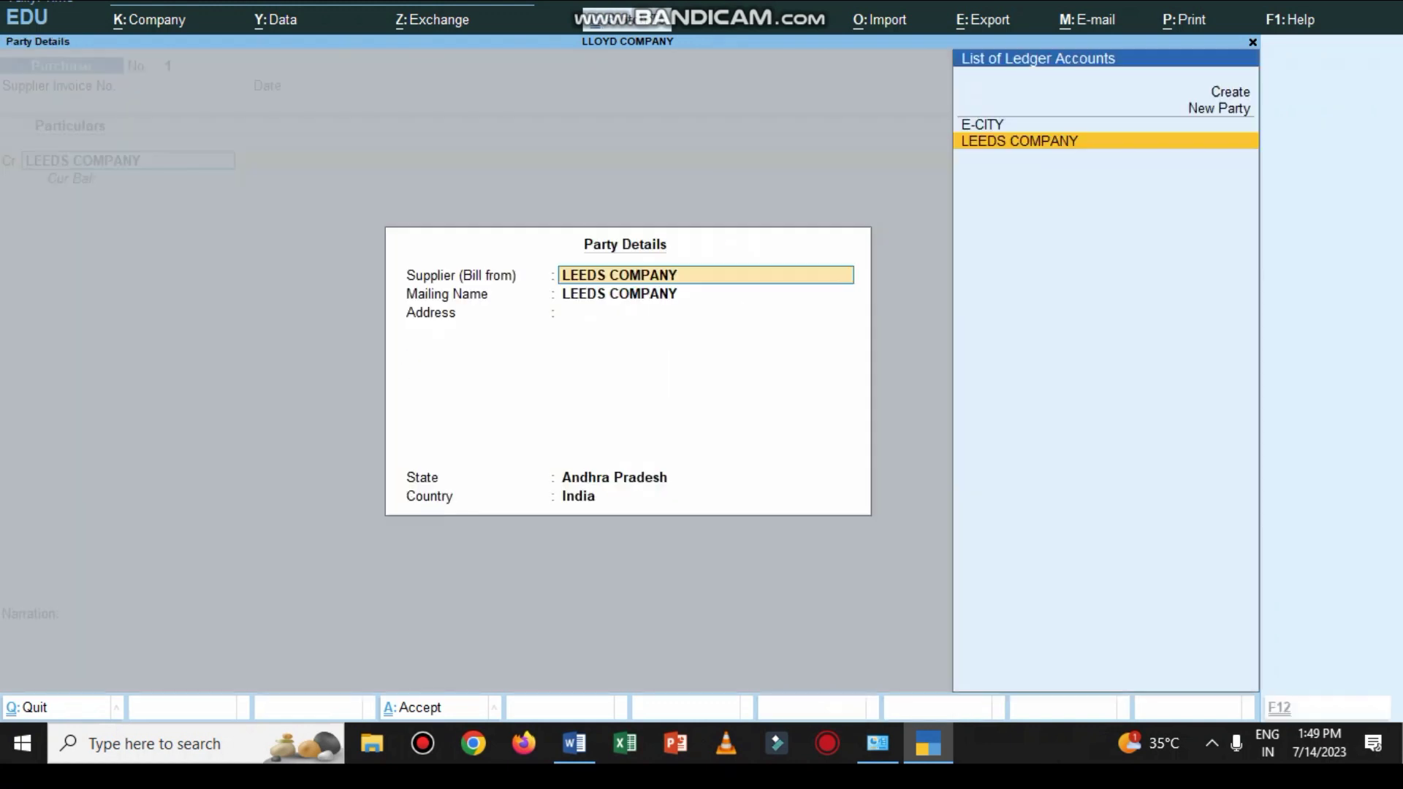
key("ctrl+a")
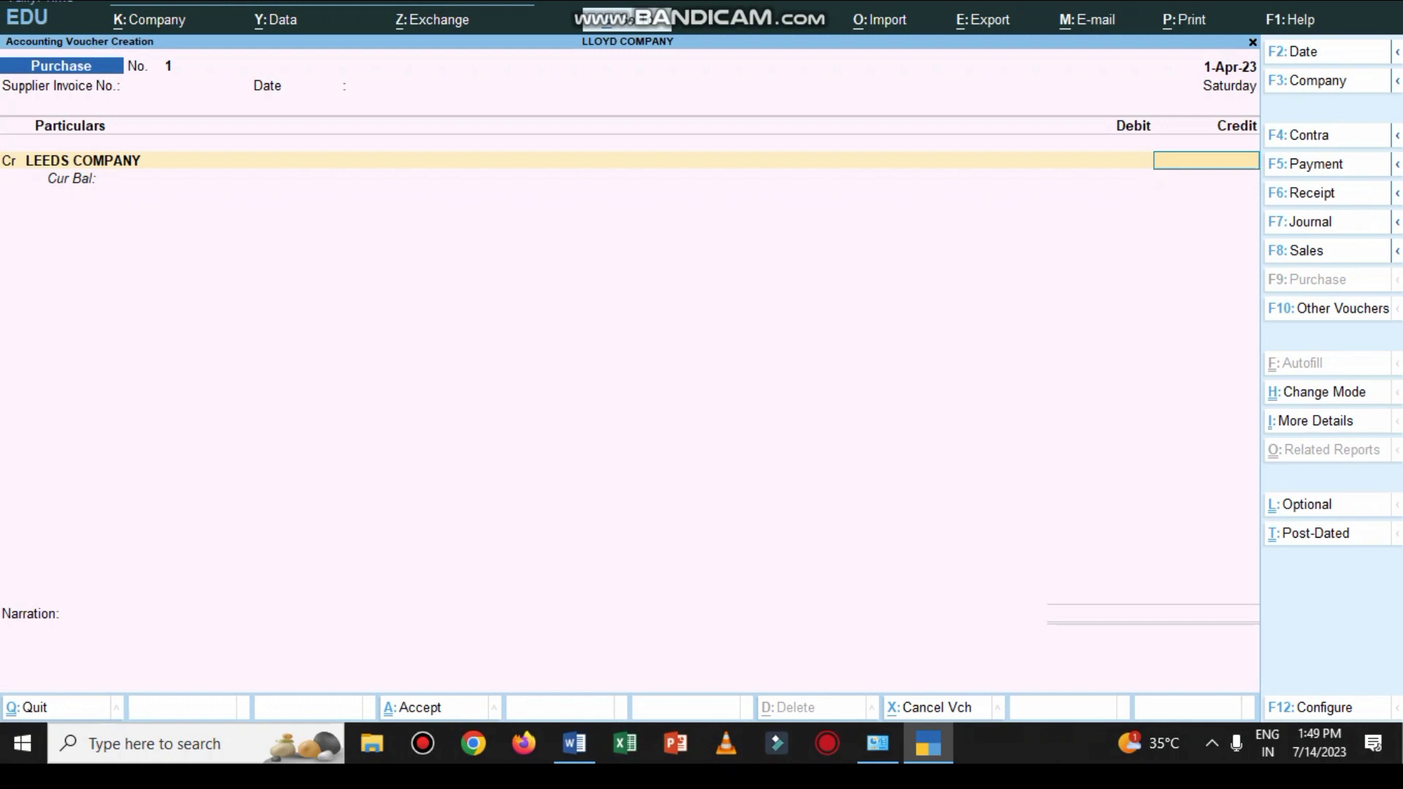
Step: Consult transaction 10 in Word, then calculate 25*1000 in the TallyPrime calculator
left_click(574, 743)
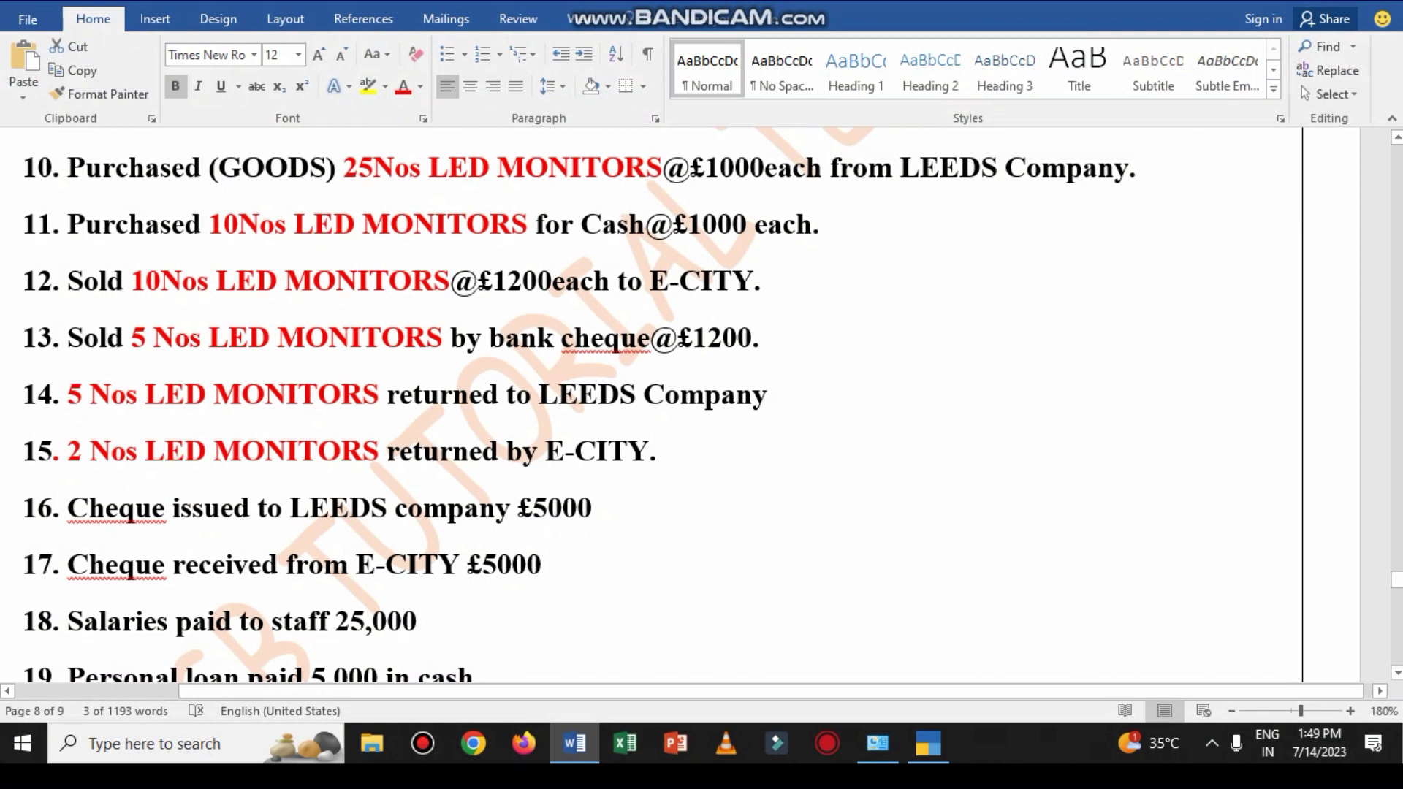
left_click(574, 743)
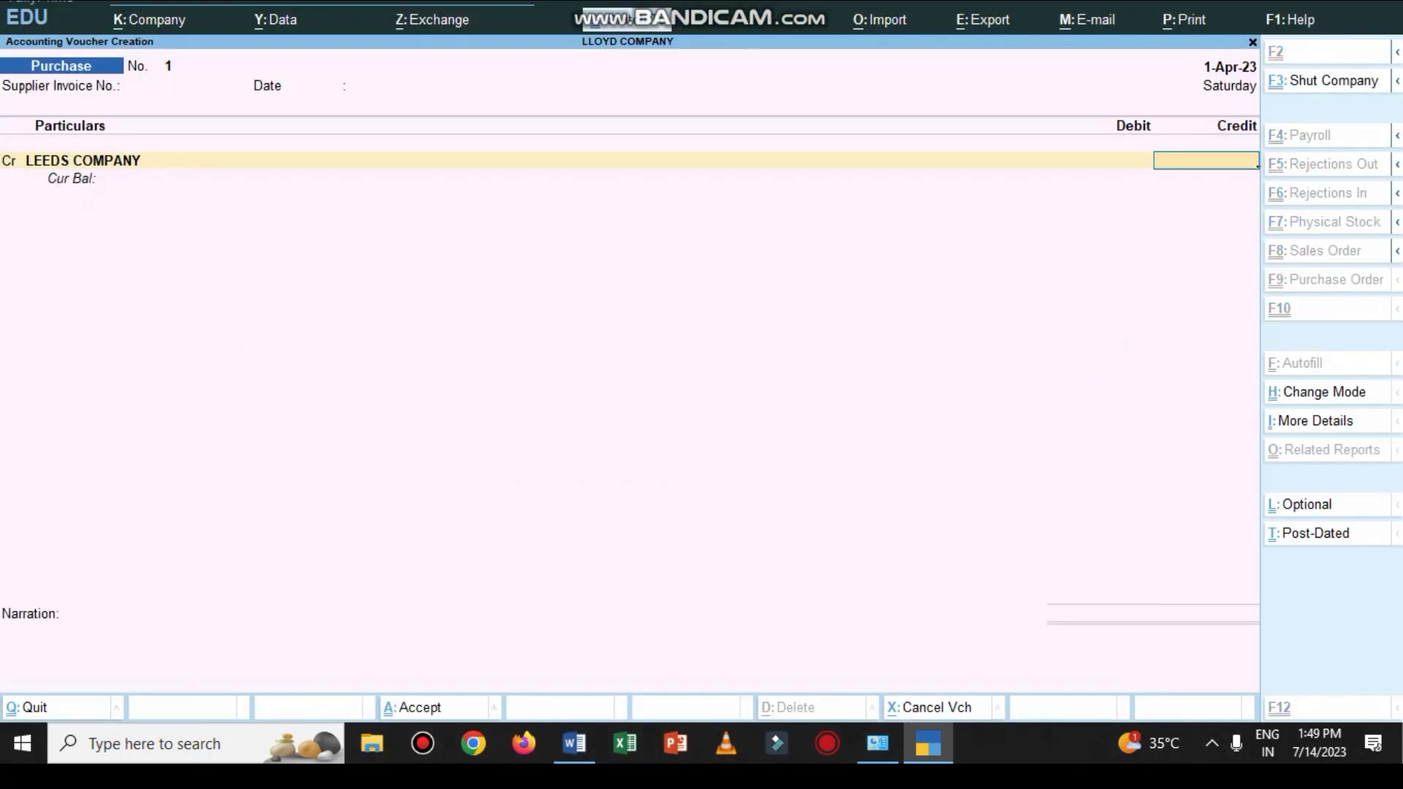
key("ctrl+n")
type("25")
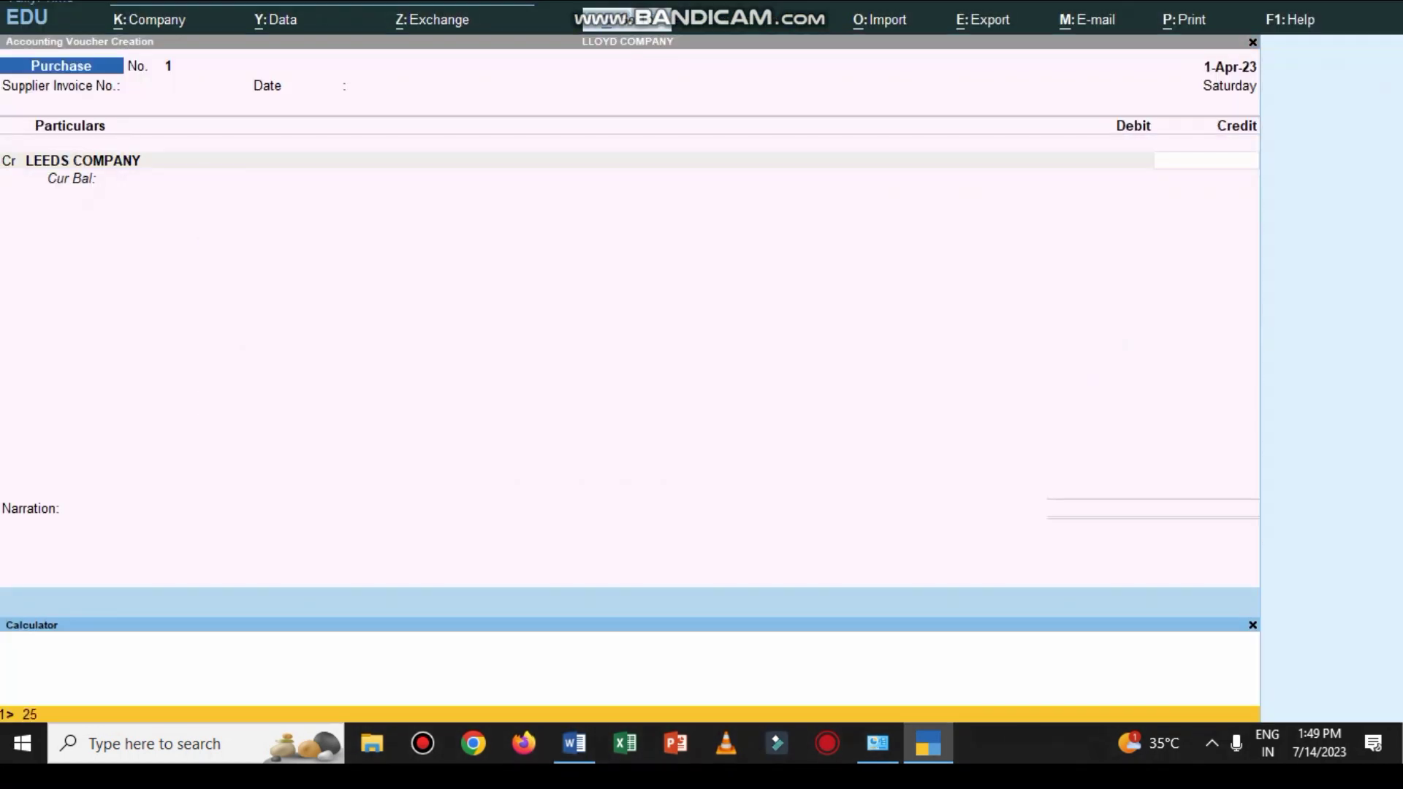
type("*1000")
key("Return")
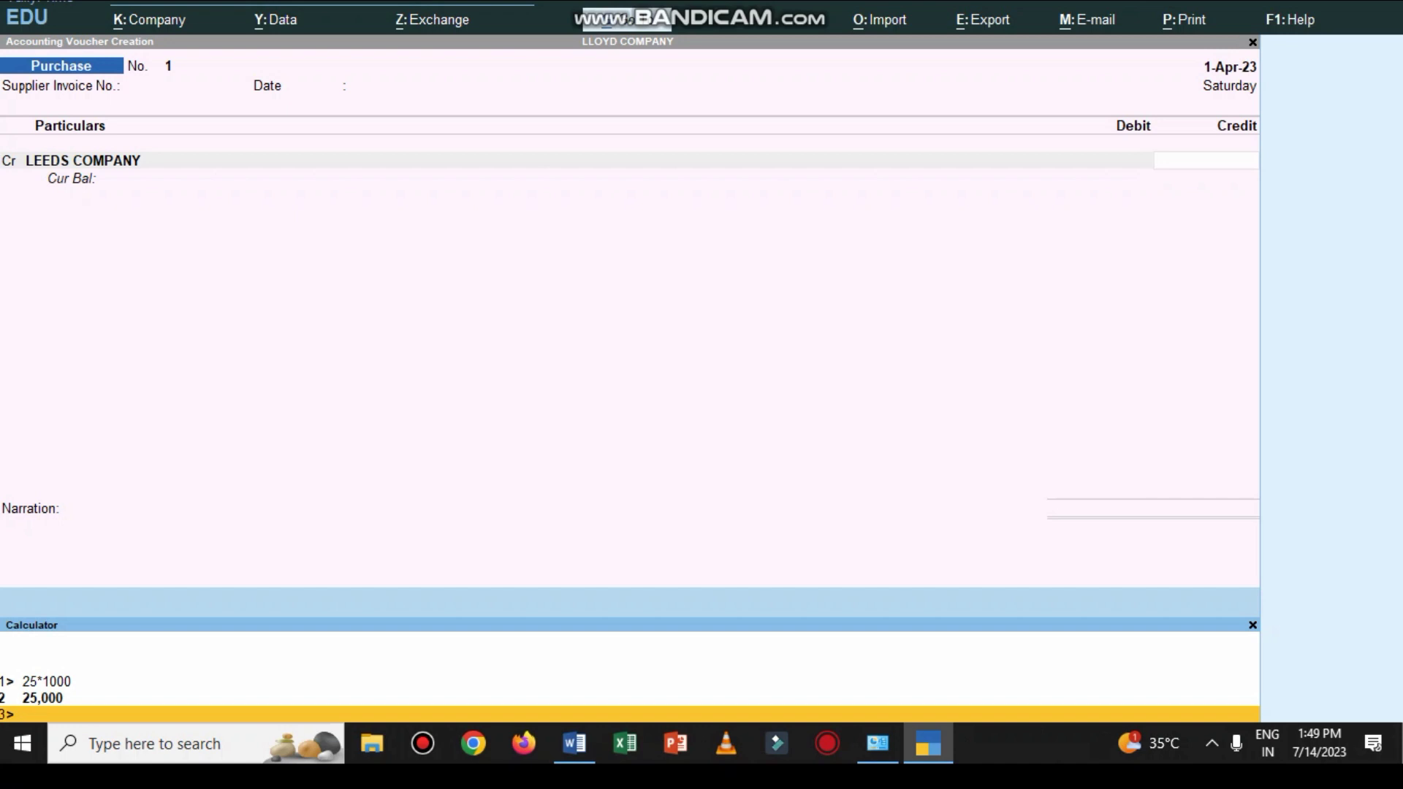
key("ctrl+m")
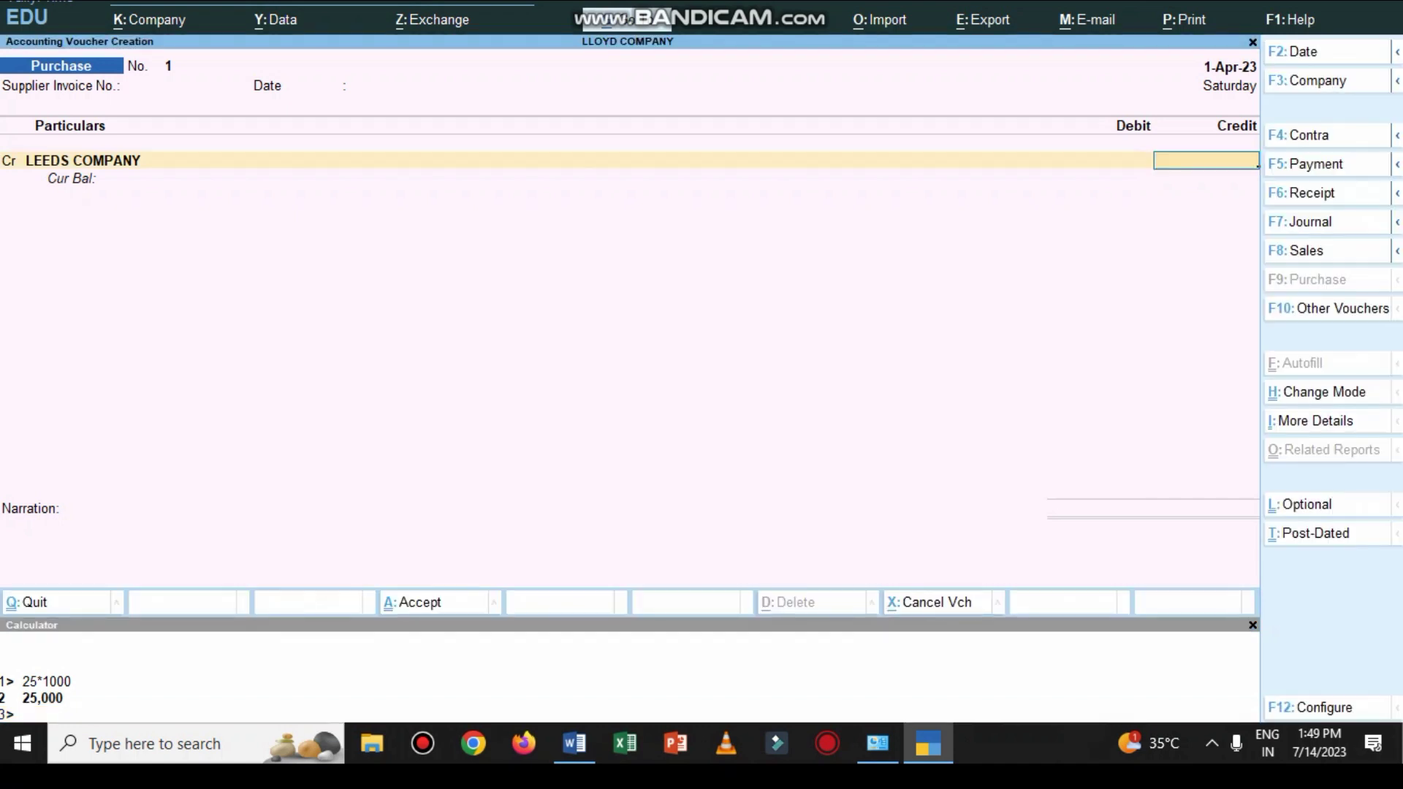
Step: Credit LEEDS COMPANY with £25000 and accept the exchange rate of ₹ 100/£
type("£")
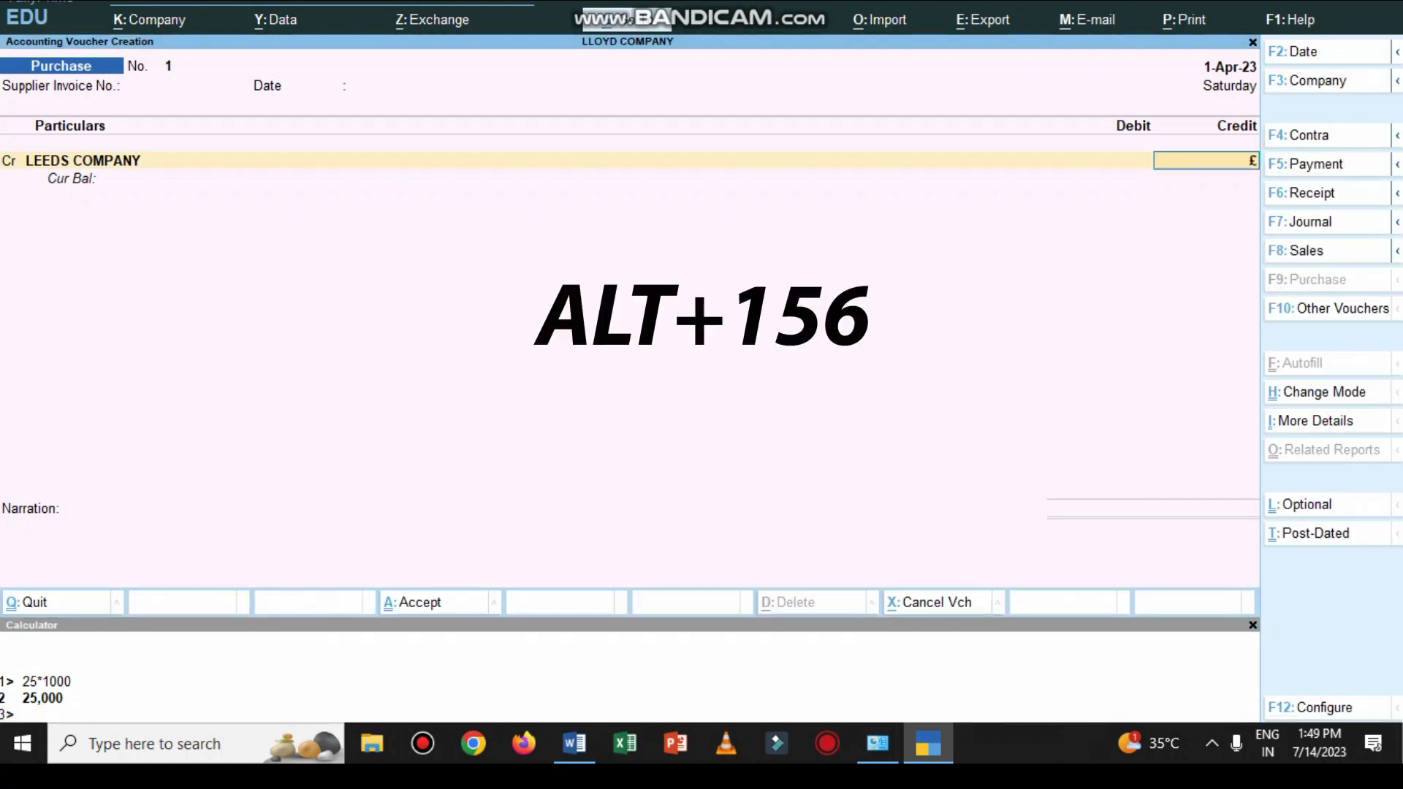
type("25000,000.00")
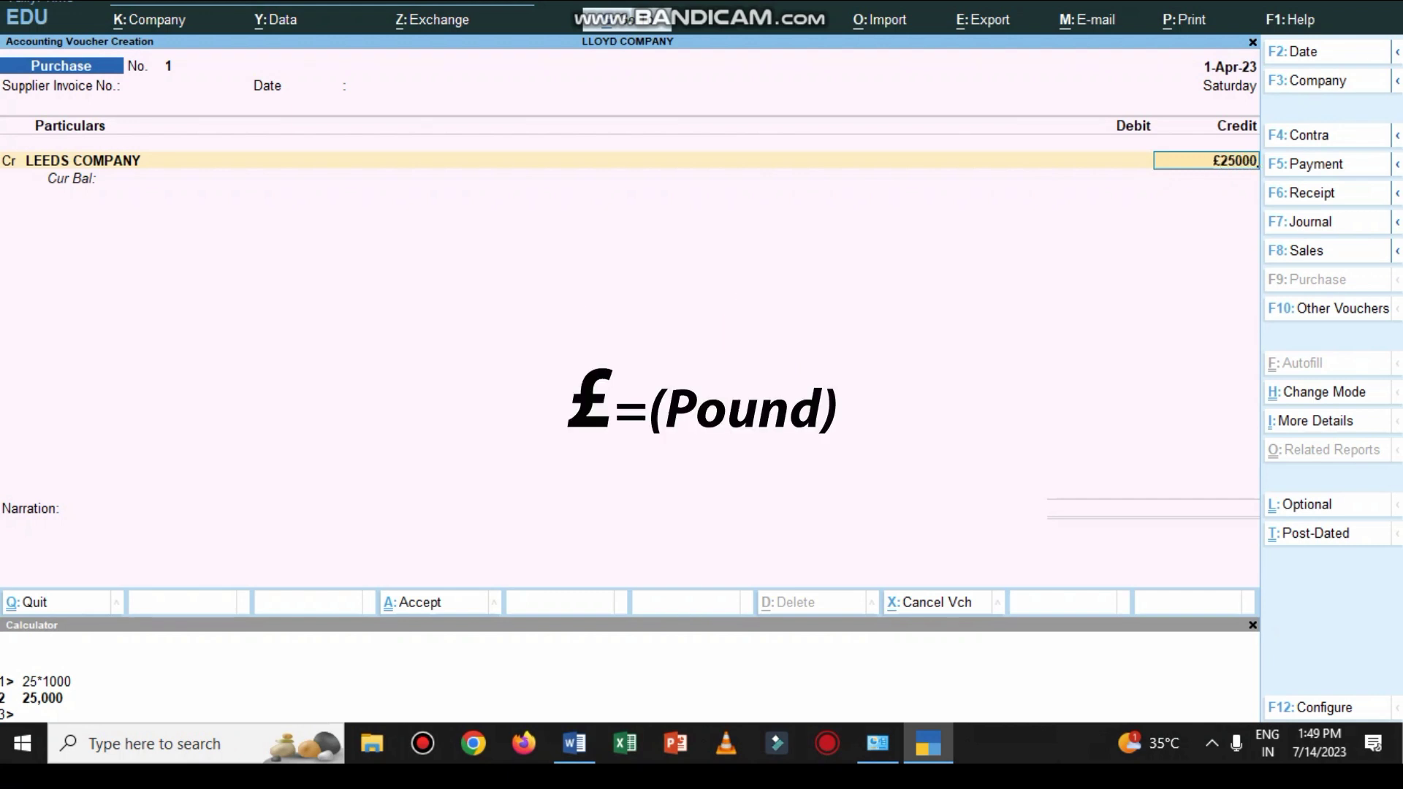
key("Return")
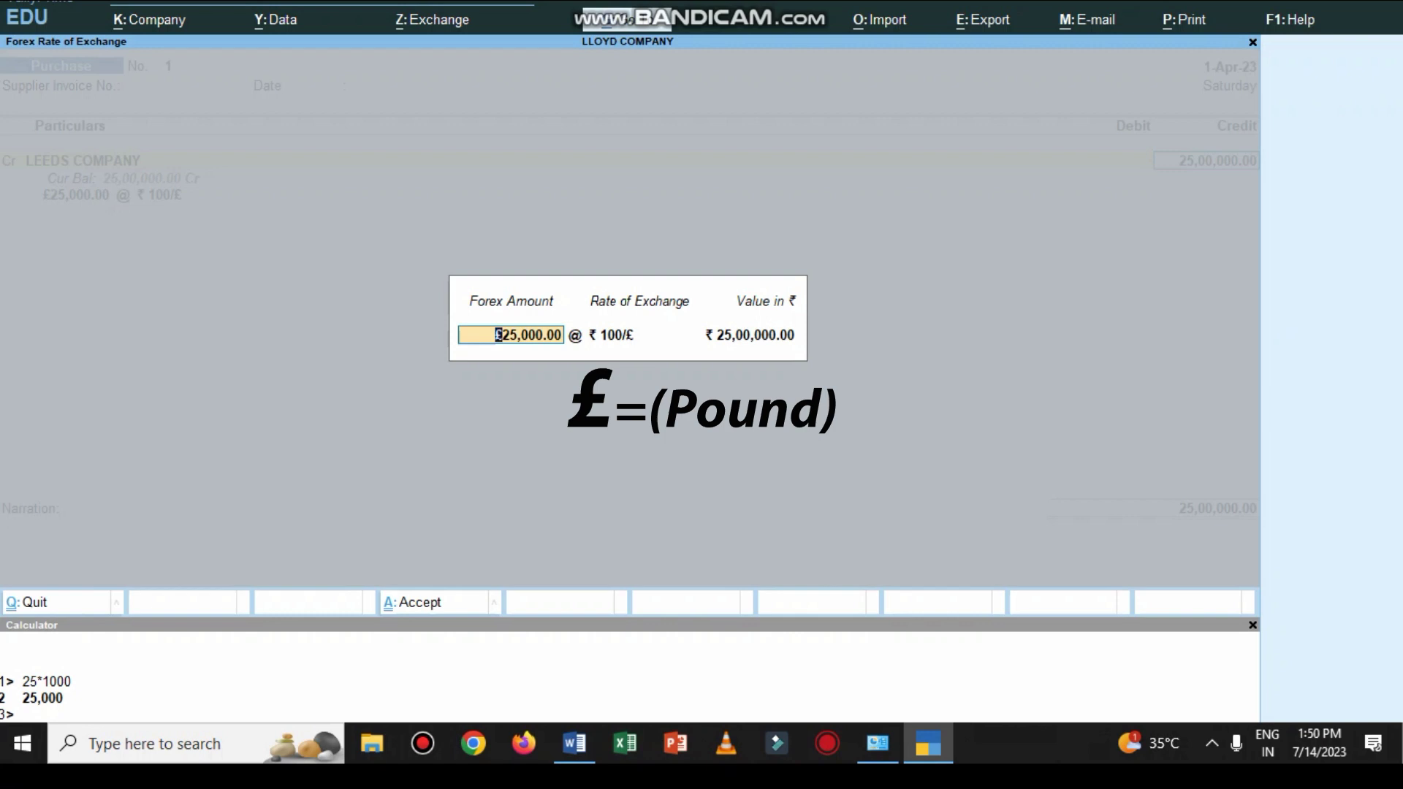
key("Return")
key("Return")
key("Return")
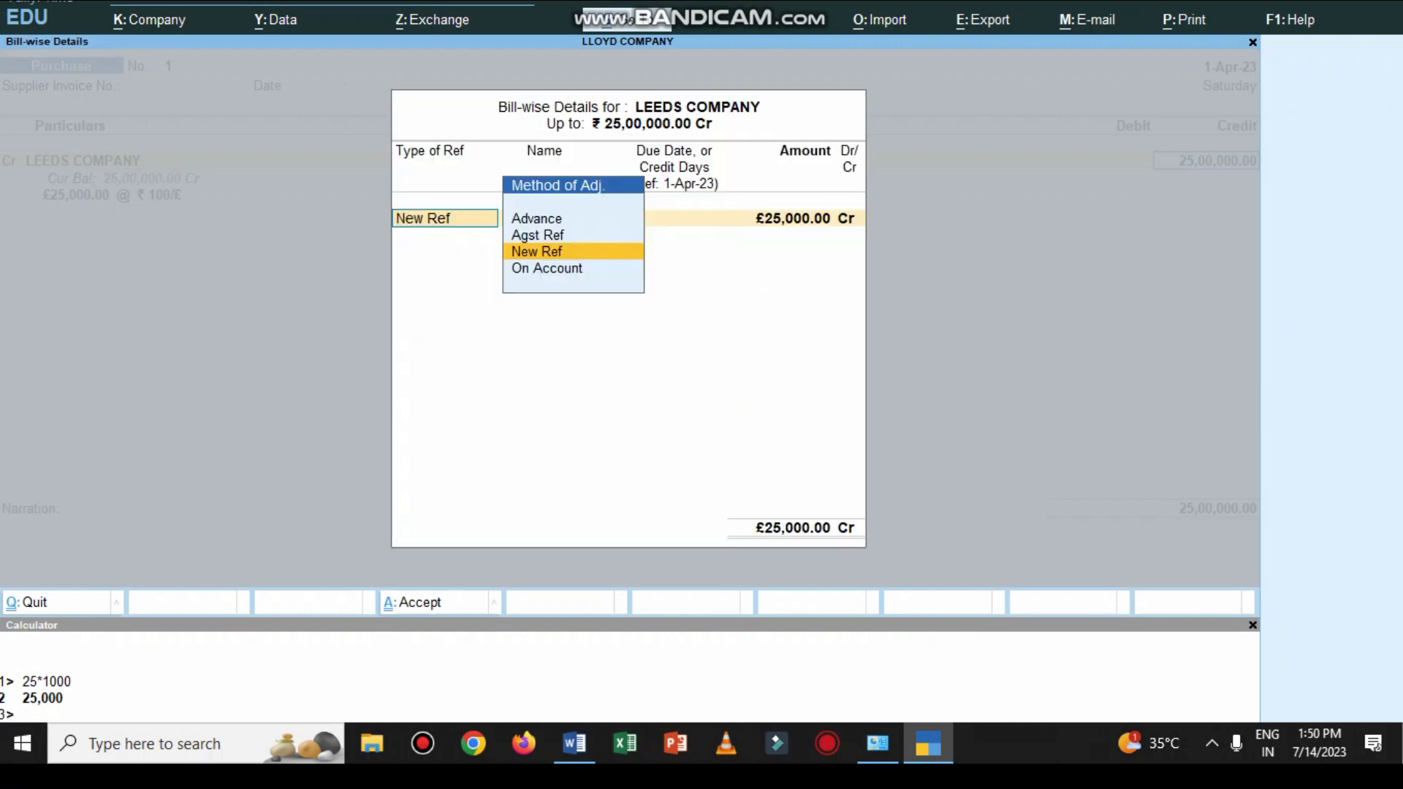
Step: Allocate LEEDS COMPANY's £25,000.00 credit to bill reference 1 as a New Ref
key("Return")
key("Return")
key("Return")
key("Return")
key("Return")
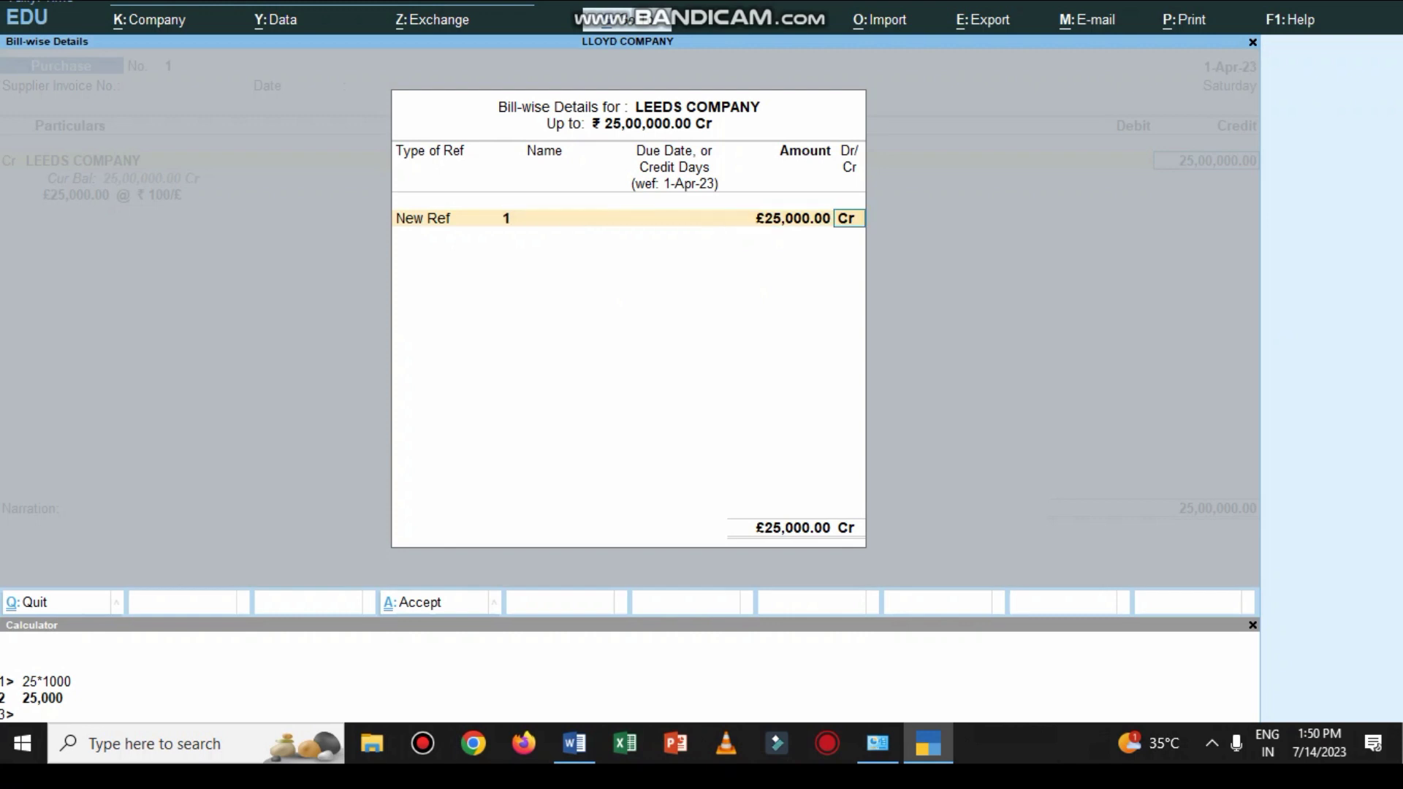
key("Return")
Step: Debit Purchases with £25,000.00 at ₹ 100/£ against the LEEDS COMPANY credit
key("Return")
key("Return")
key("Return")
key("Return")
key("Return")
Step: Enter the narration "BEING LED MONITERE PURCHASED FROM PARTY" and accept the LEEDS COMPANY purchase voucher
type("B")
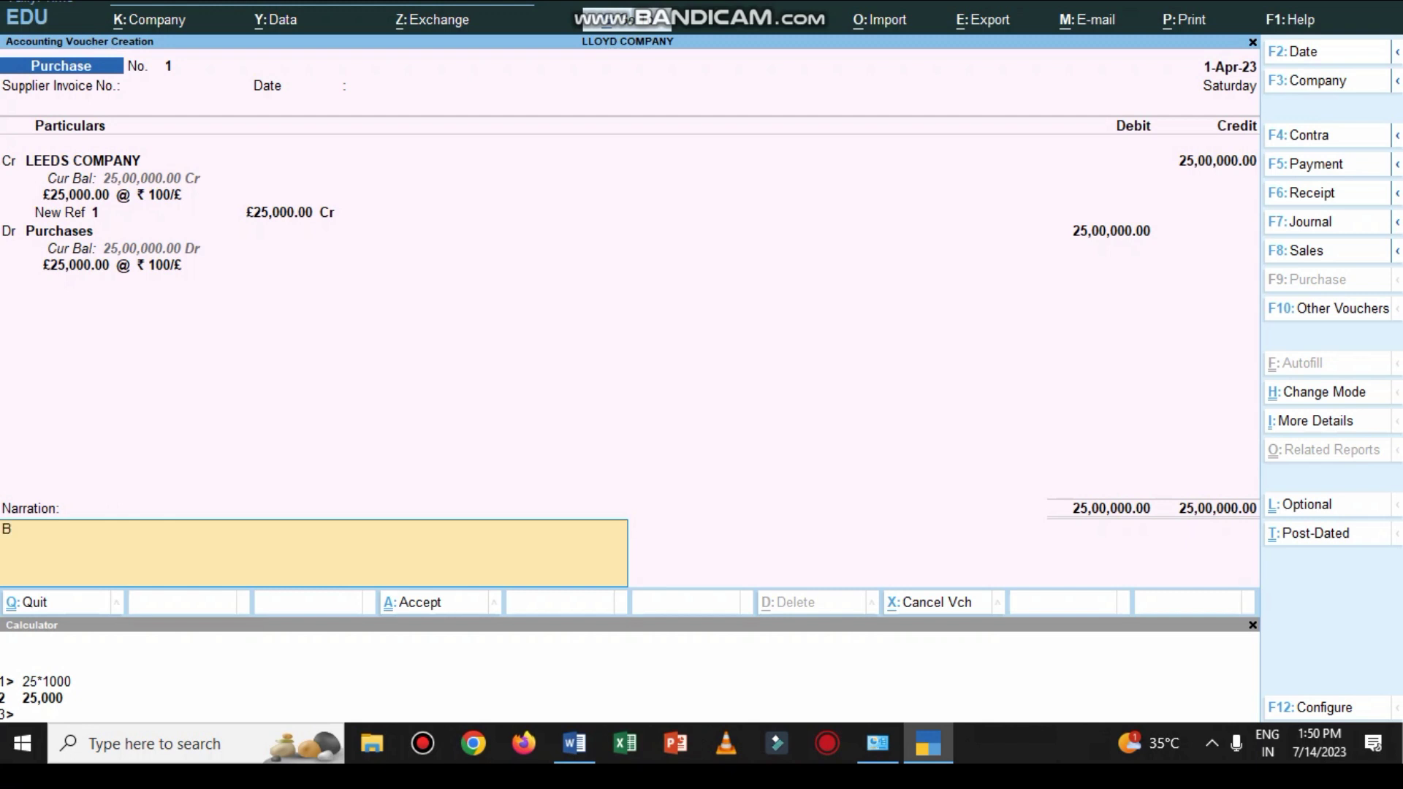
type("EING LED MONITERES")
key("BackSpace")
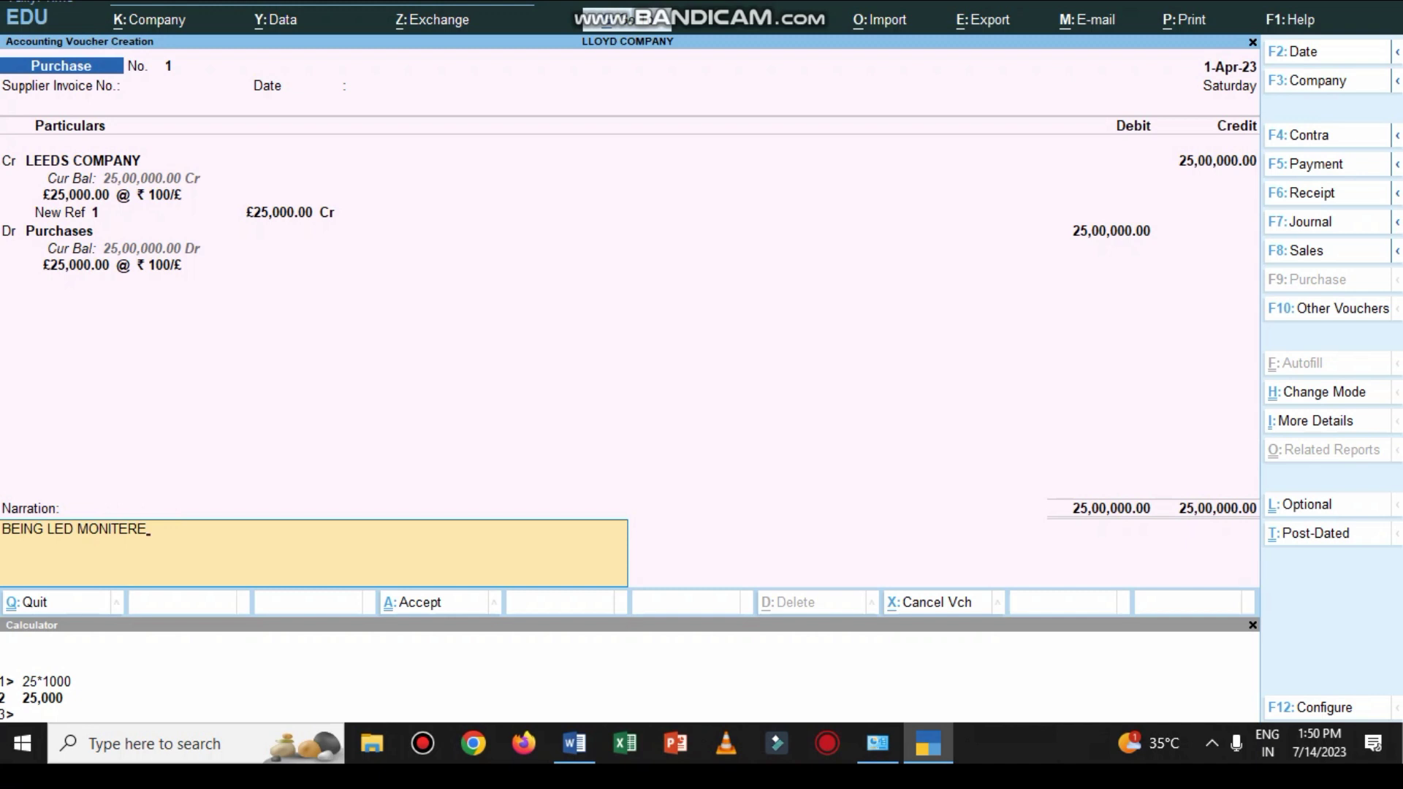
type("PURCHASED FROM PARTY")
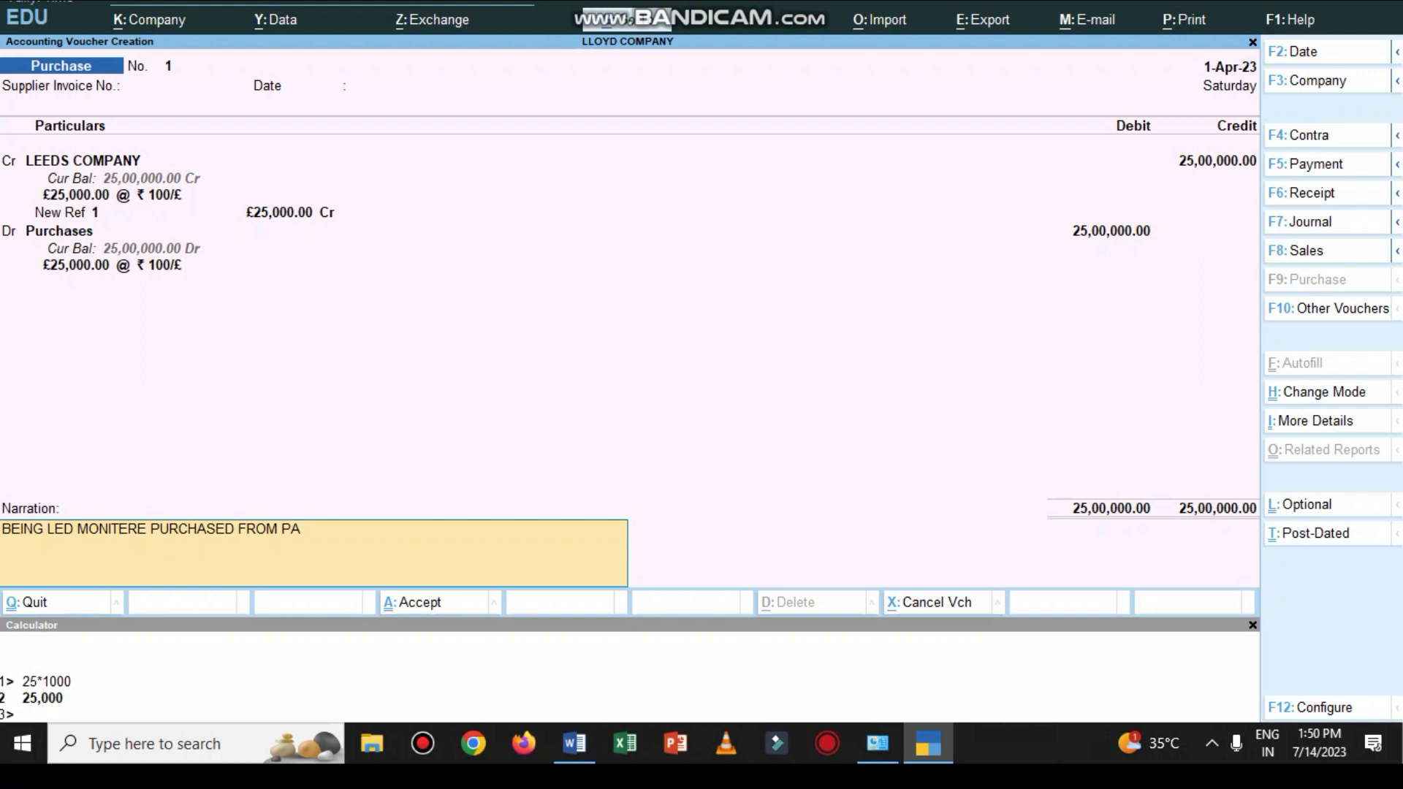
key("Return")
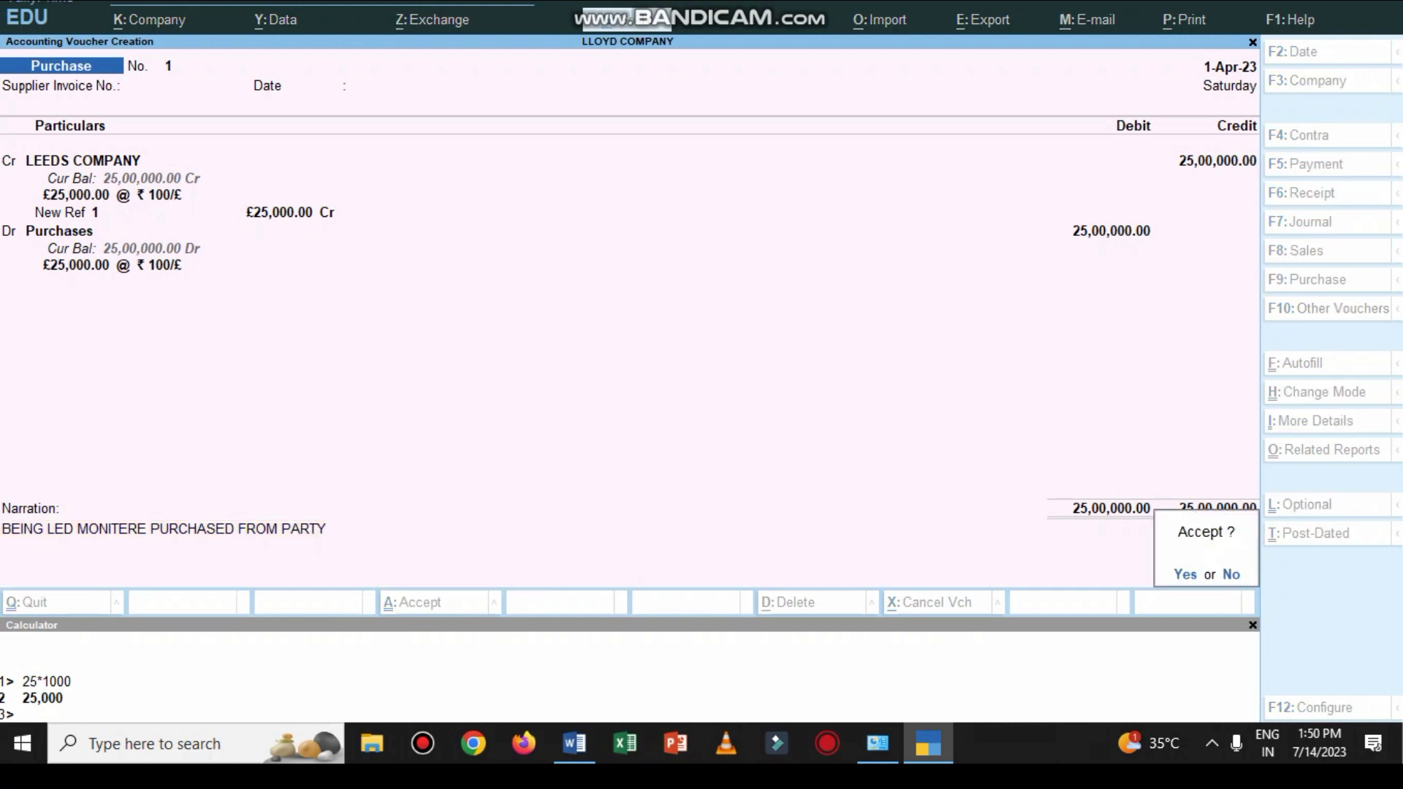
key("Return")
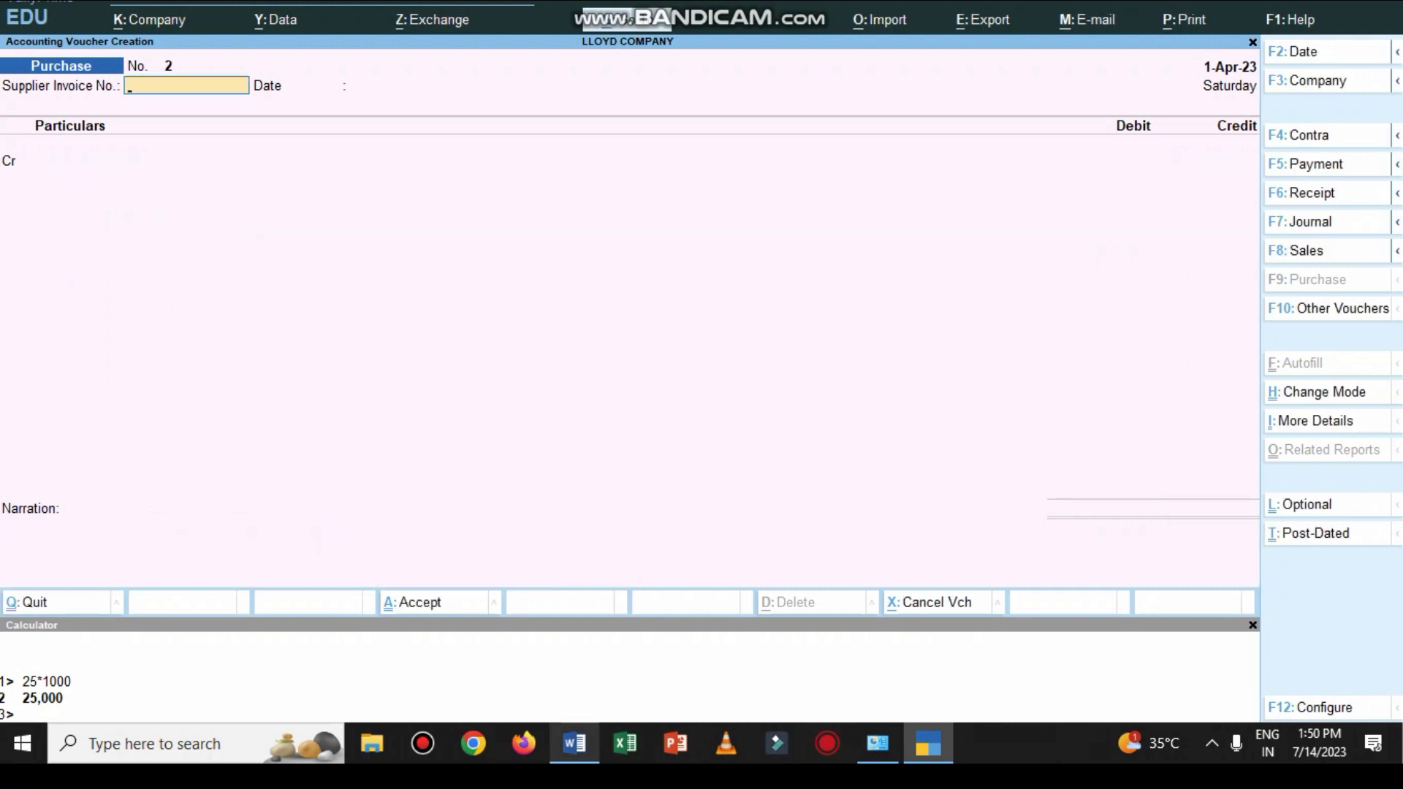
Step: Consult transaction 11 in Word, then credit Cash in a new purchase voucher and accept its blank receipt and party details
left_click(574, 743)
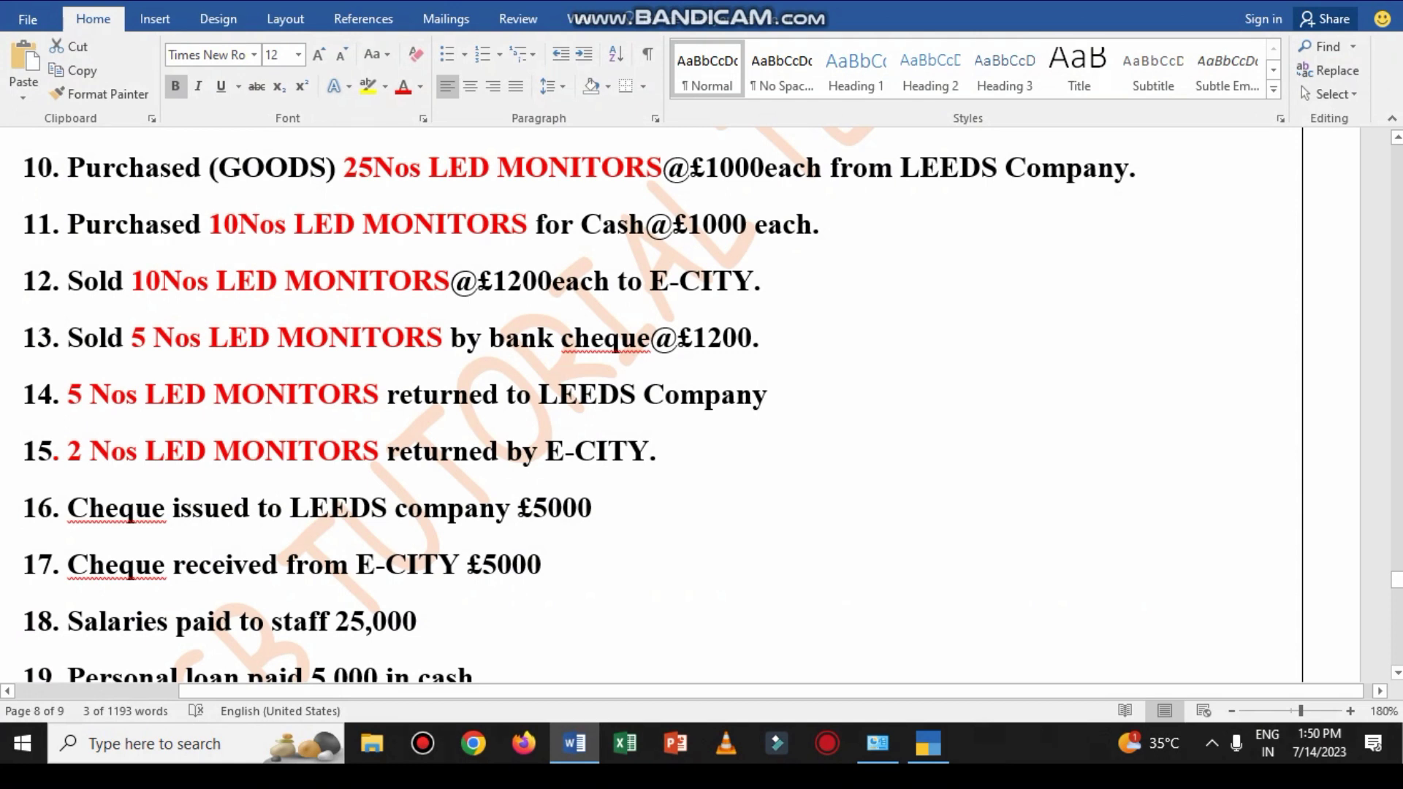
left_click(574, 743)
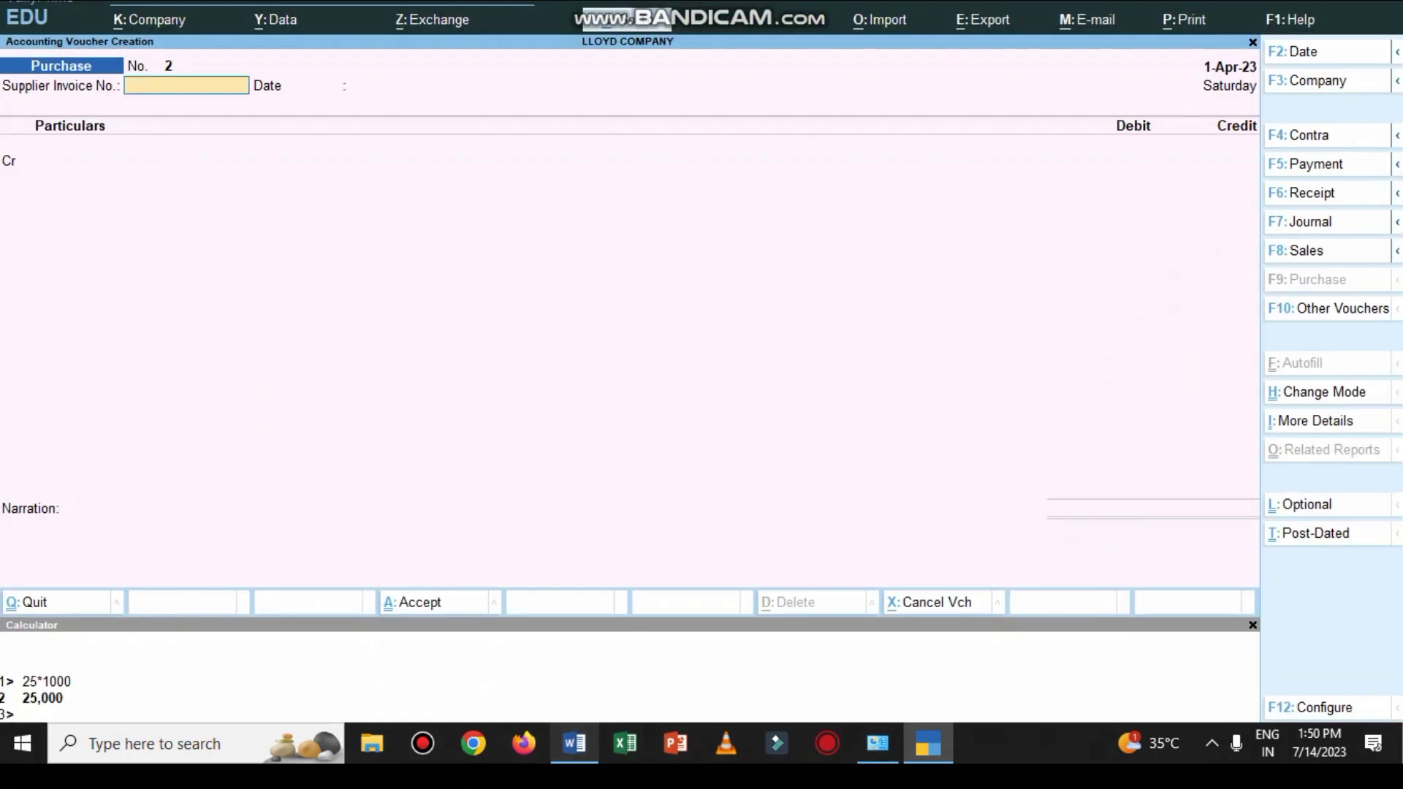
key("Return")
key("Return")
type("CA")
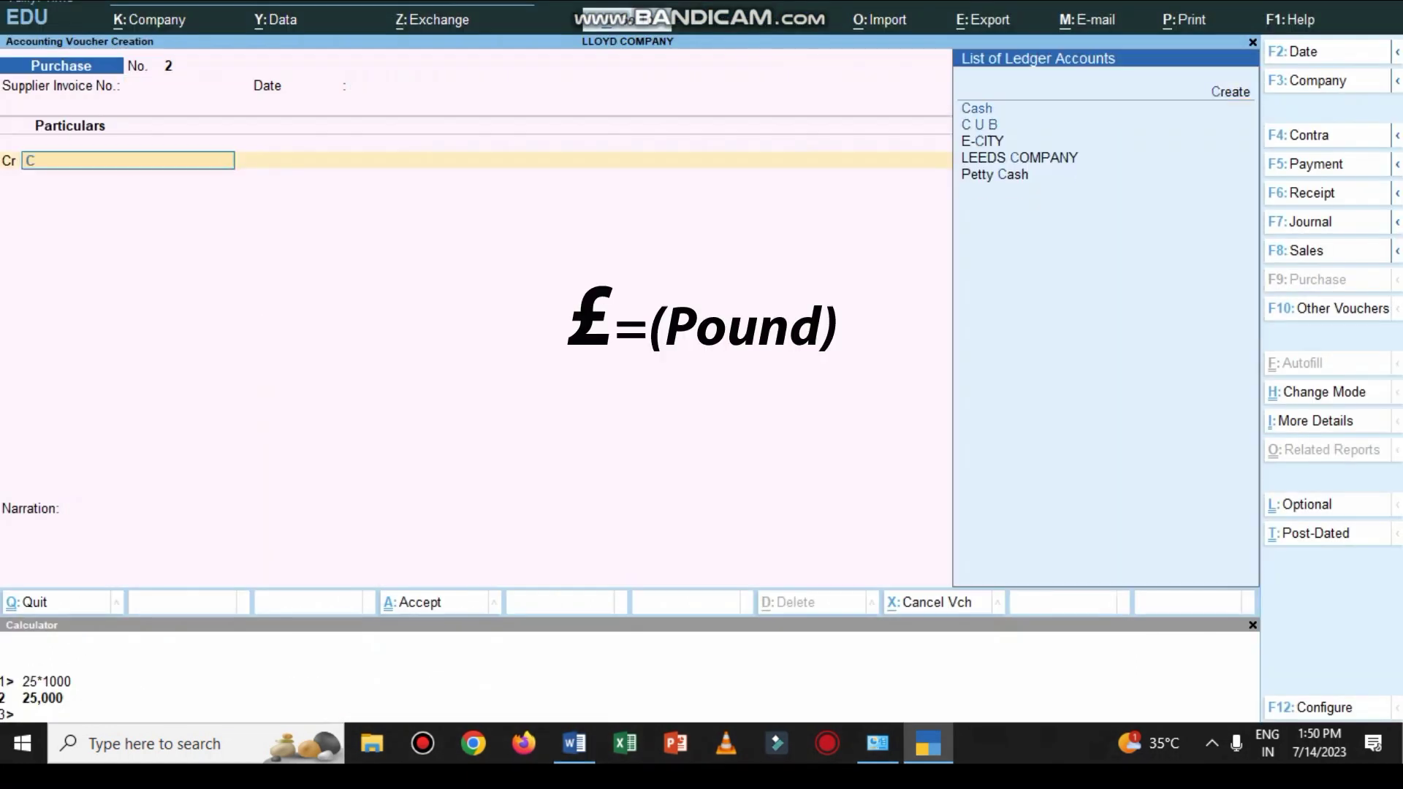
key("Return")
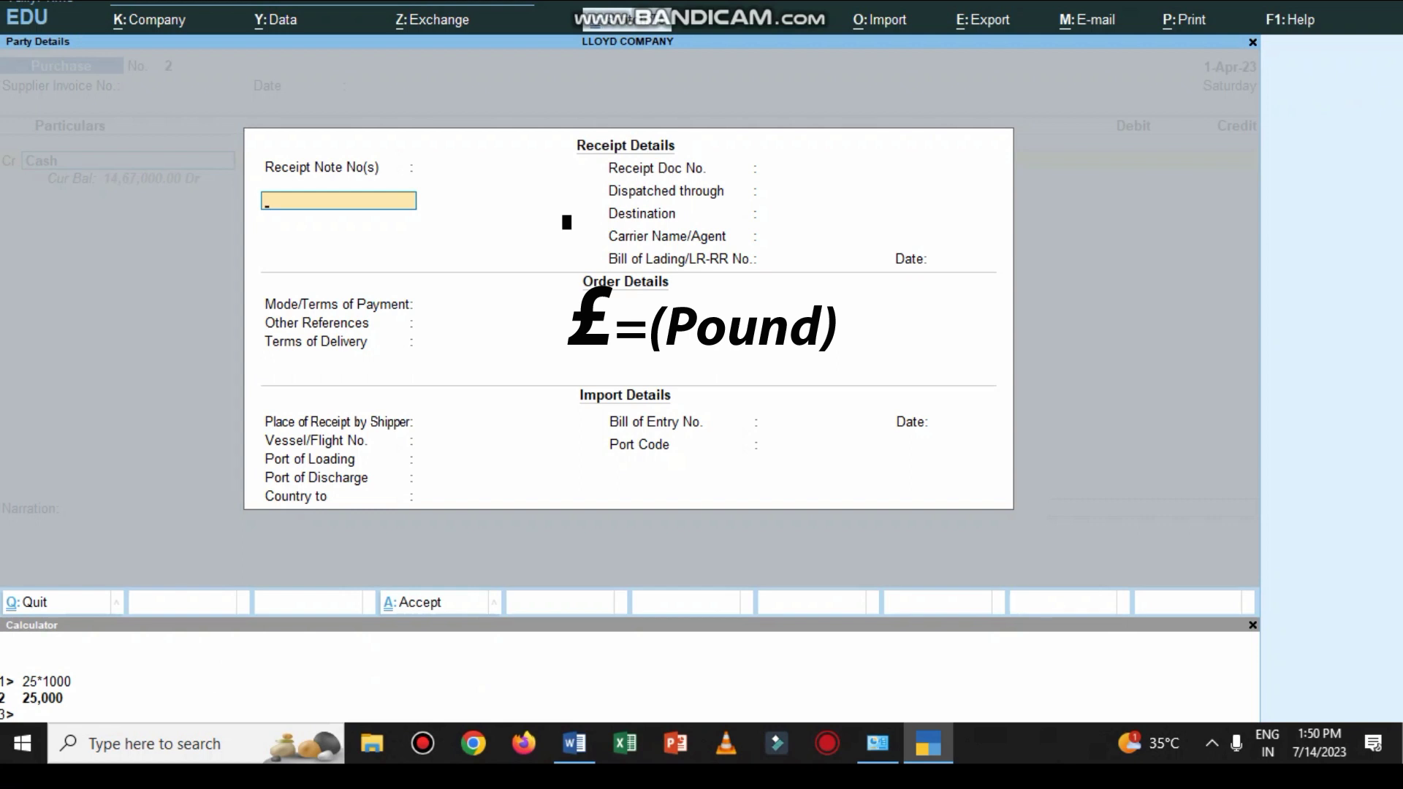
key("ctrl+a")
key("ctrl+a")
Step: Calculate 10*1000, credit Cash with £10000 and accept the exchange rate of ₹ 100/£
type("£")
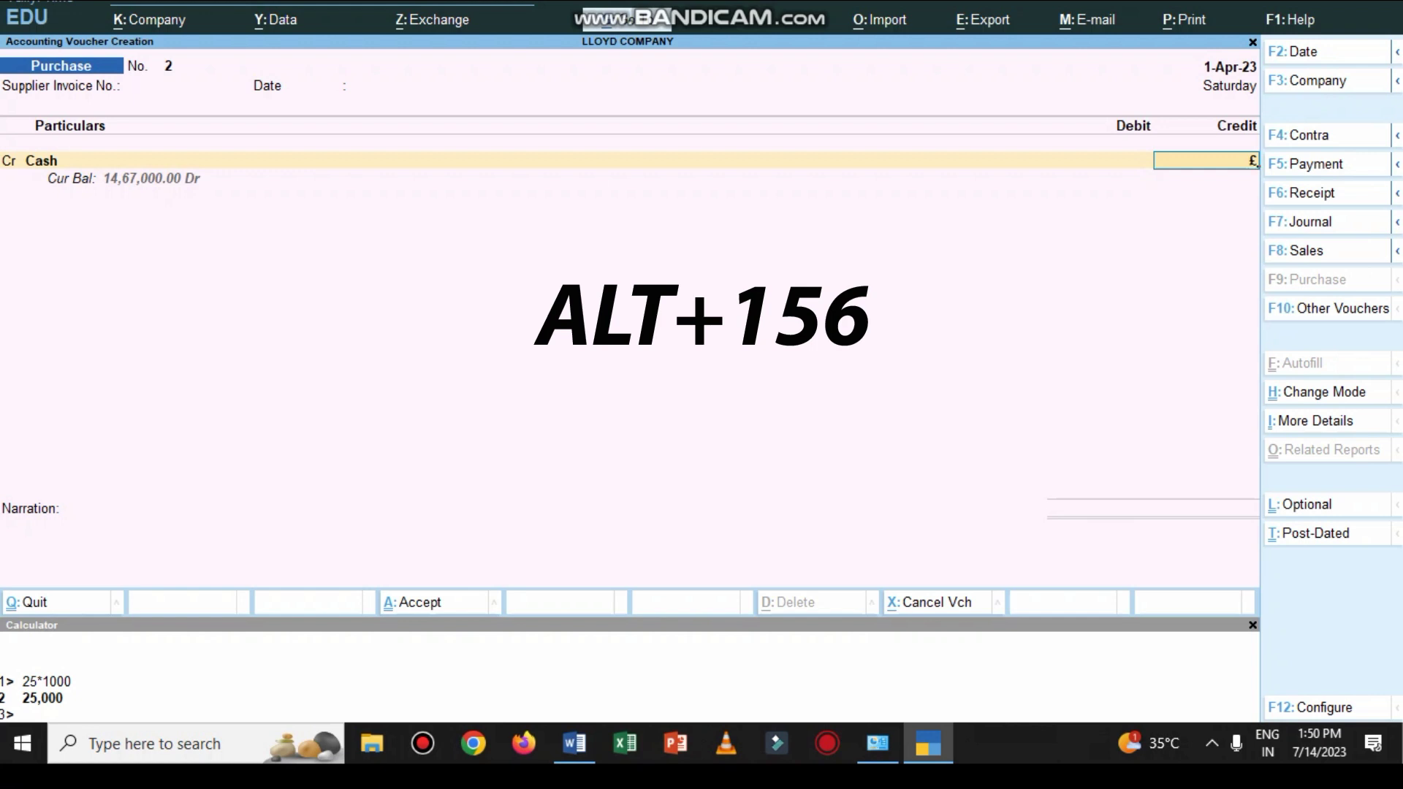
key("ctrl+n")
type("10*1000")
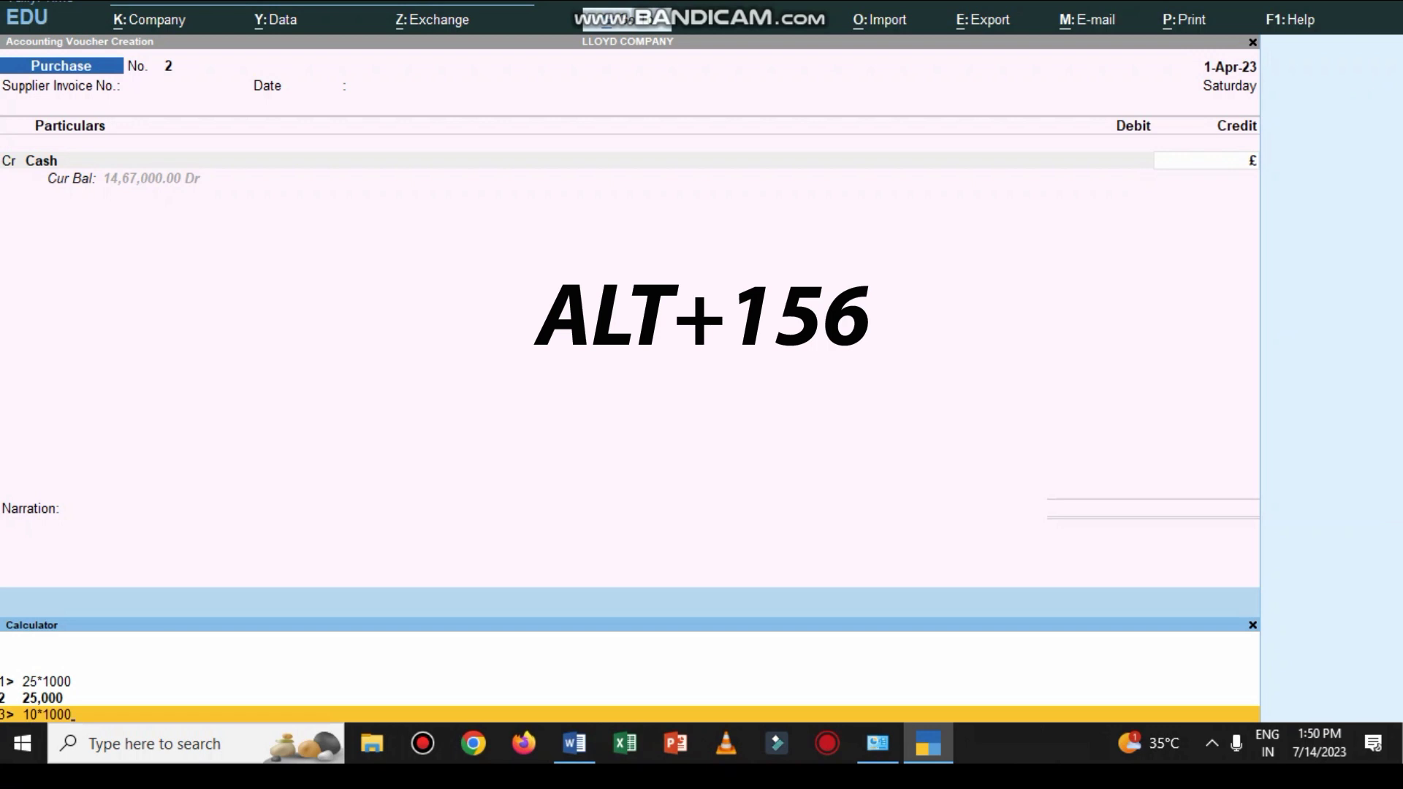
key("Return")
key("ctrl+m")
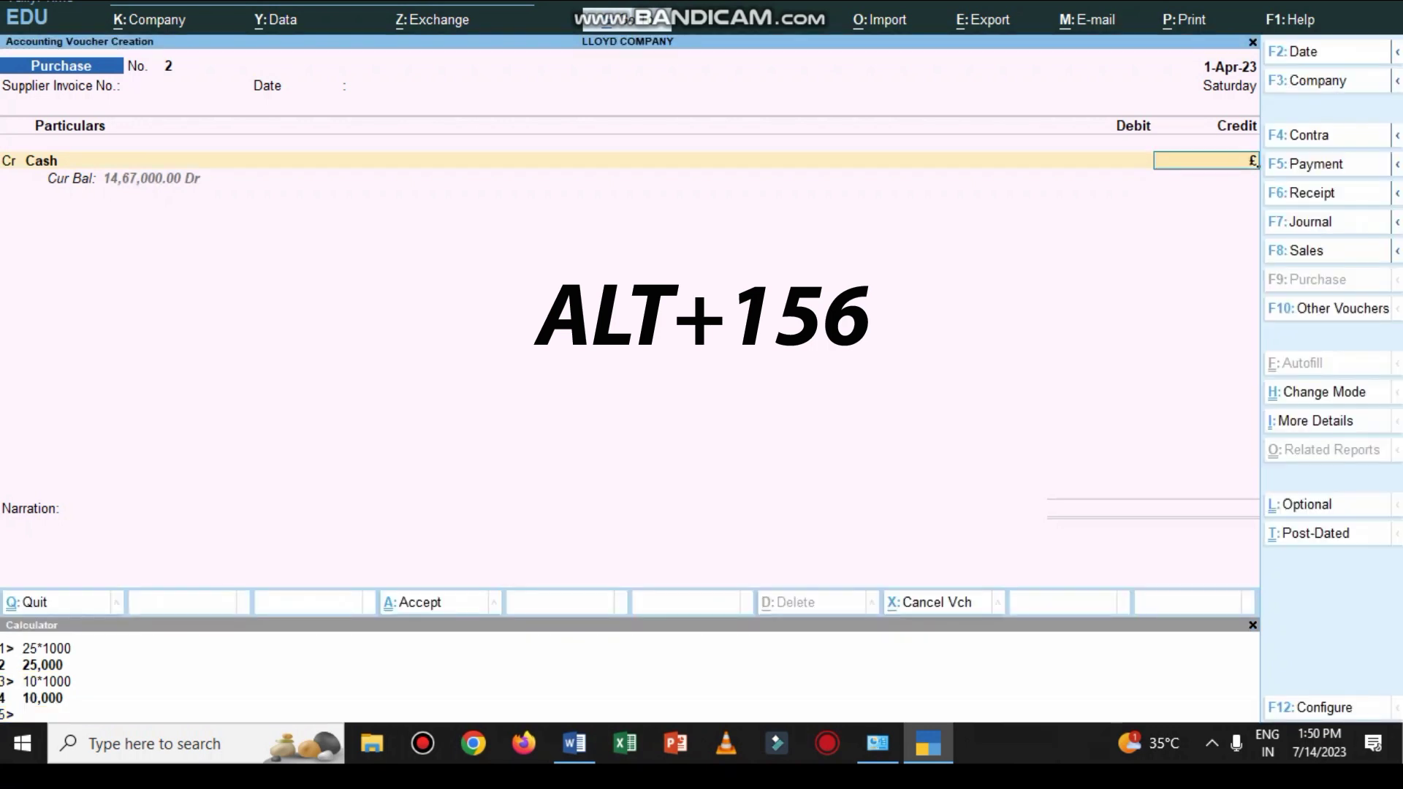
type("£10000")
key("Return")
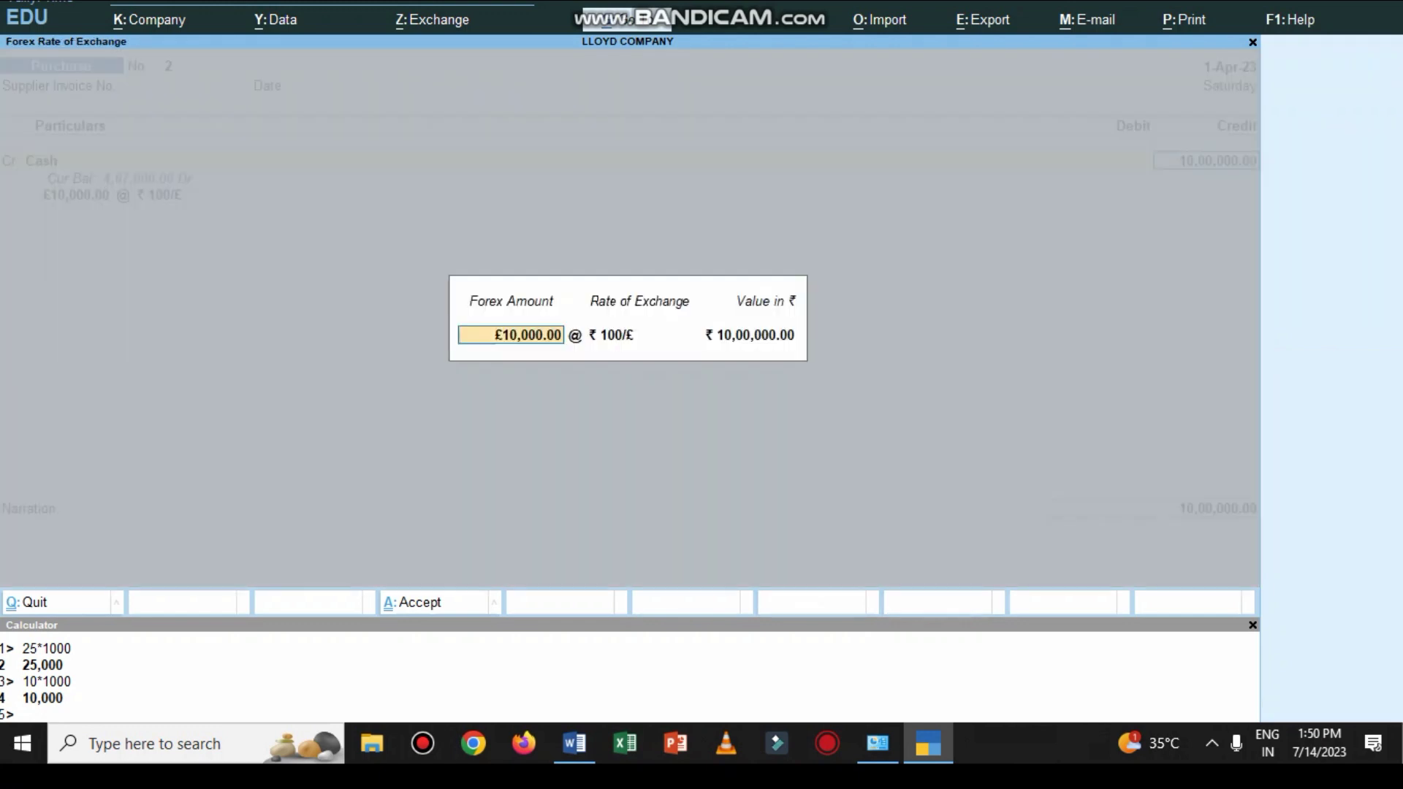
key("Return")
key("Return")
key("Return")
Step: Debit Purchases with £10,000.00 at ₹ 100/£ against the Cash credit
key("Return")
key("Return")
key("Return")
key("Return")
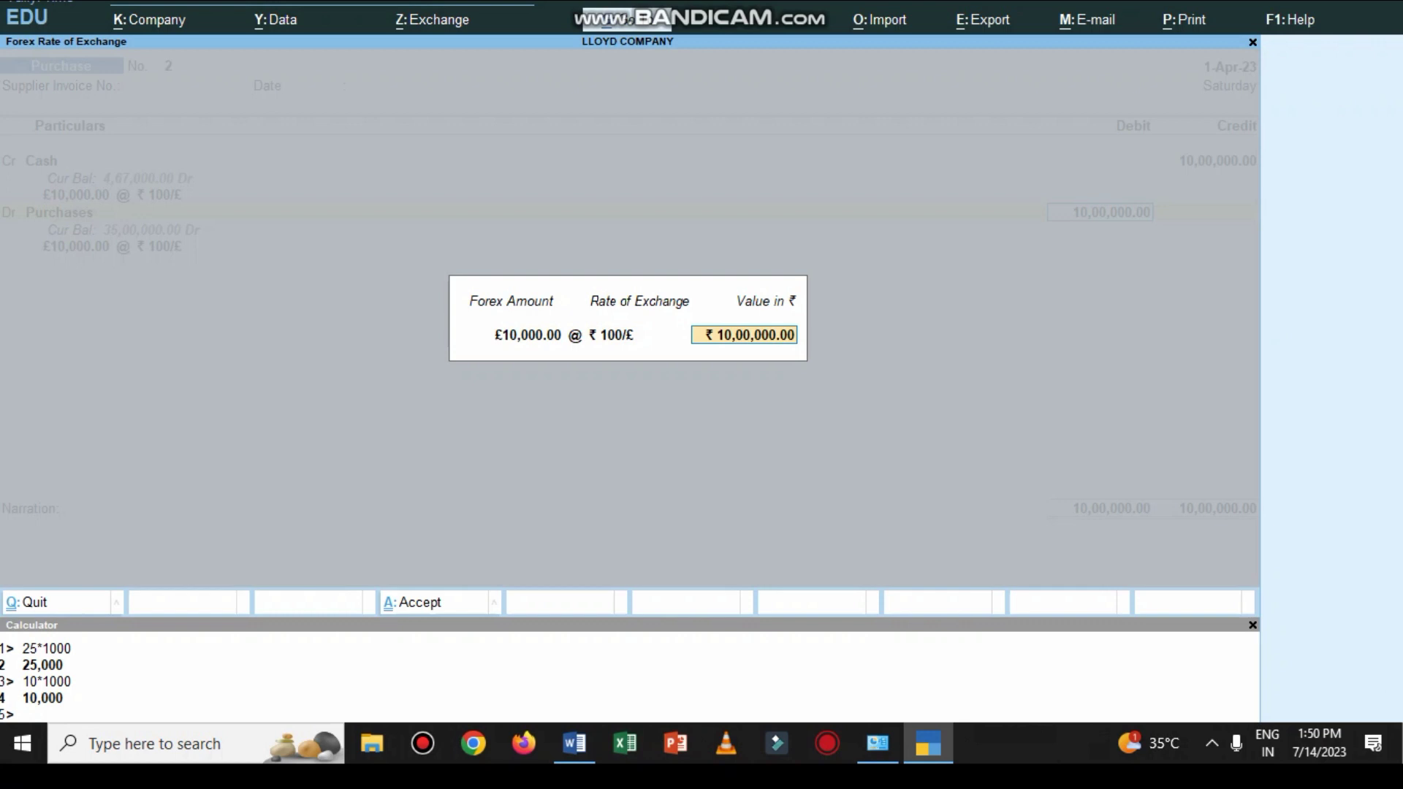
key("Return")
Step: Change the recalled narration to "BEING LED MONITERE PURCHASED FOR CASH" and accept the cash purchase voucher
type("BEING LED MONITERE PURCHASED FROM PARTY")
key("BackSpace")
key("BackSpace")
key("BackSpace")
key("BackSpace")
key("BackSpace")
key("BackSpace")
key("BackSpace")
key("BackSpace")
key("BackSpace")
key("BackSpace")
type("CAS")
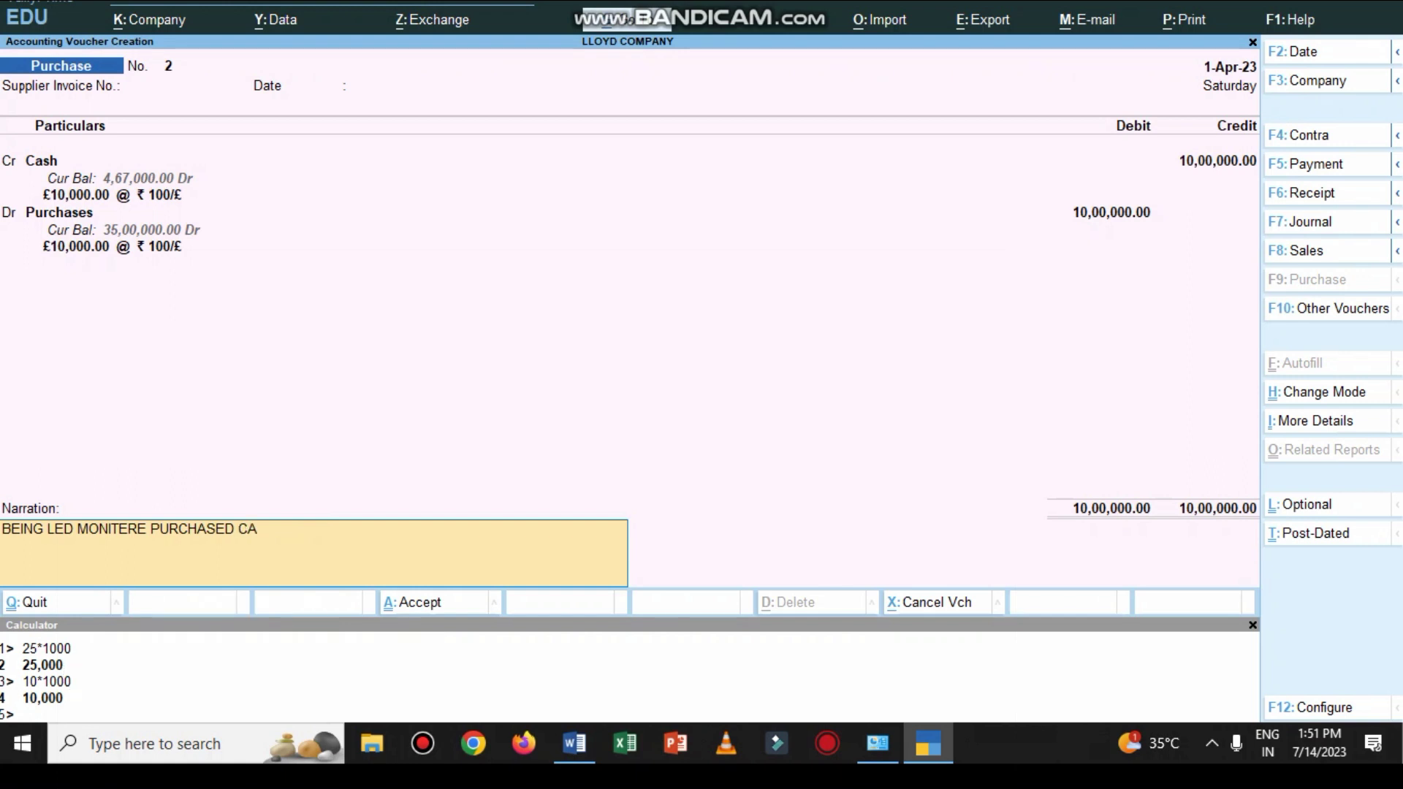
key("BackSpace")
key("BackSpace")
key("BackSpace")
type("FOR CASH")
key("Return")
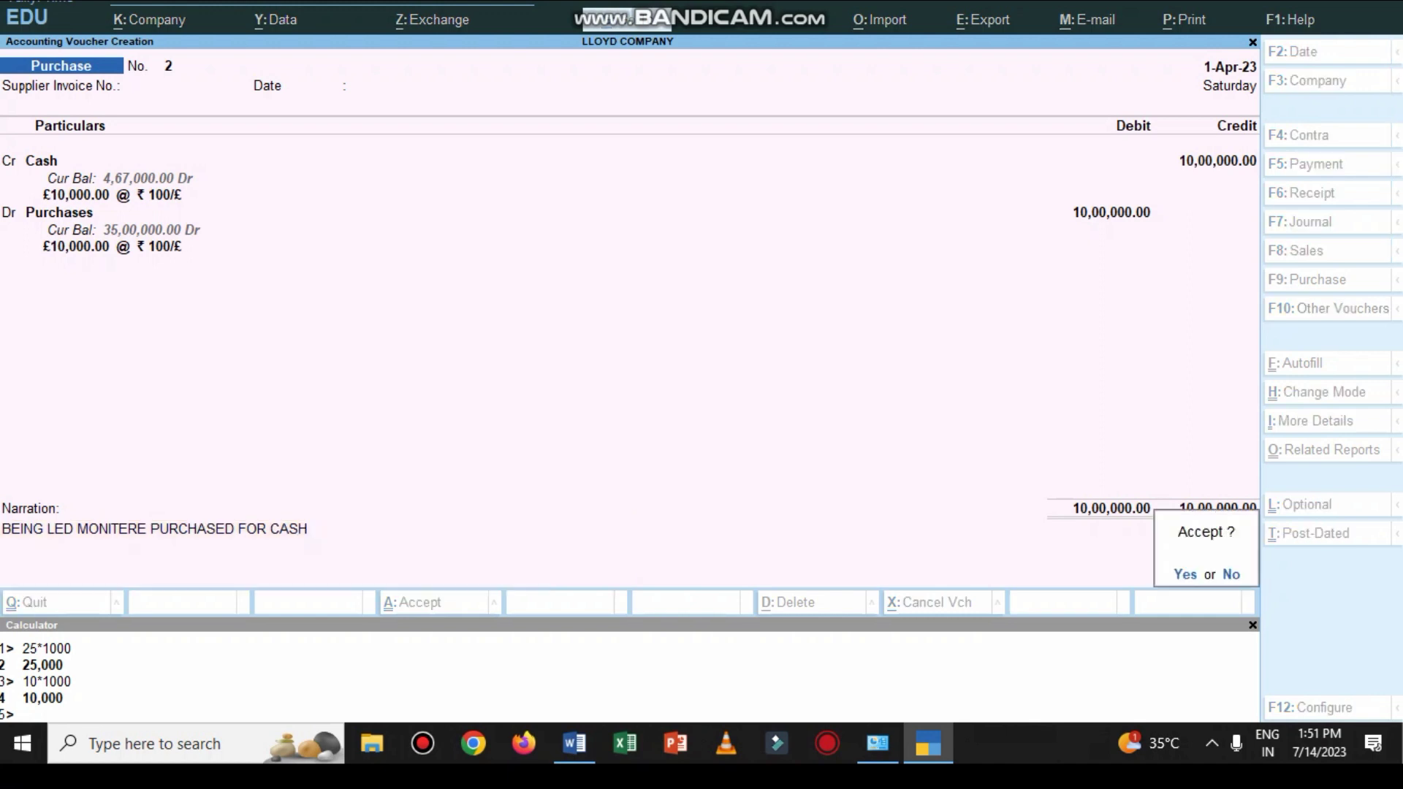
key("y")
Step: Consult transaction 12 in Word, then start a sales voucher in TallyPrime and change its mode to As Voucher
left_click(574, 743)
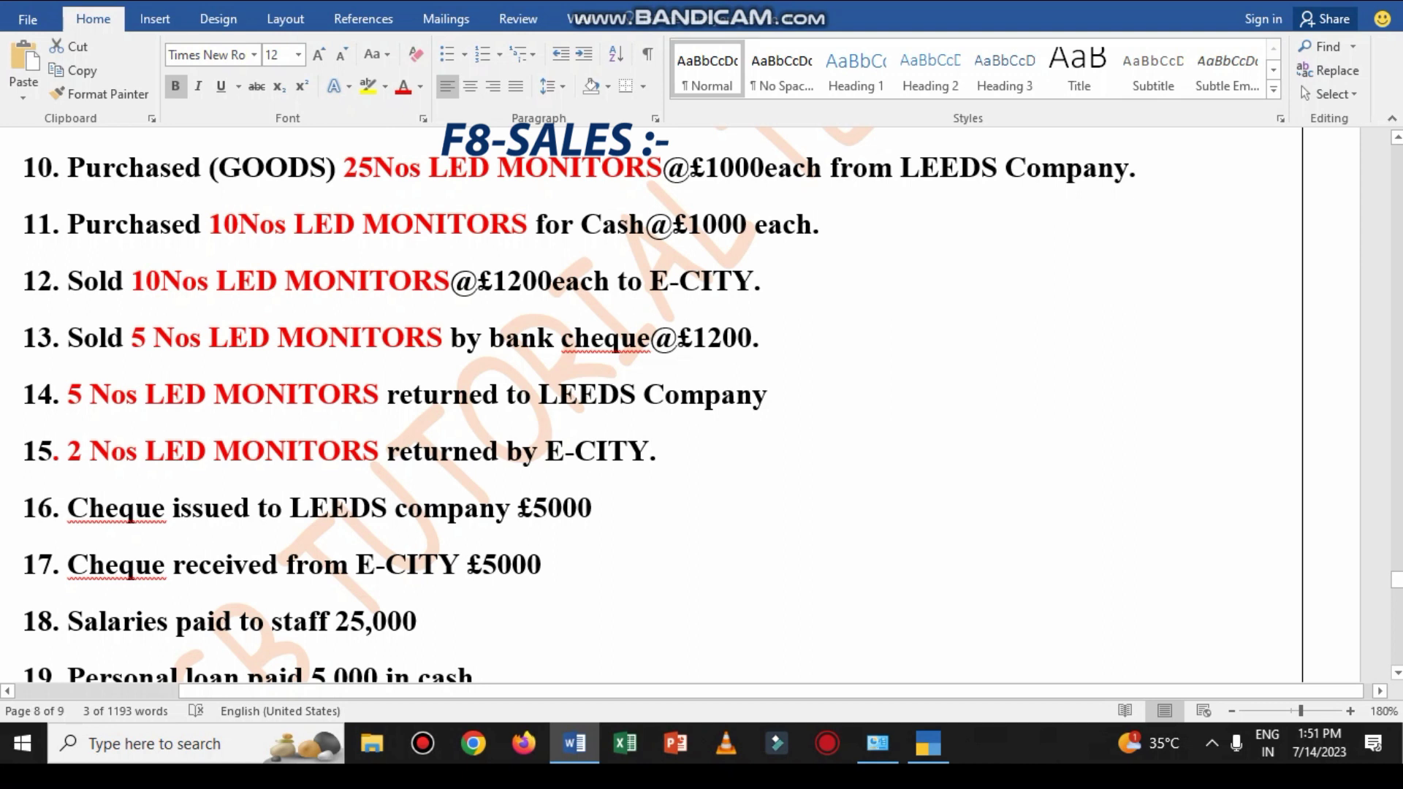
key("alt+Tab")
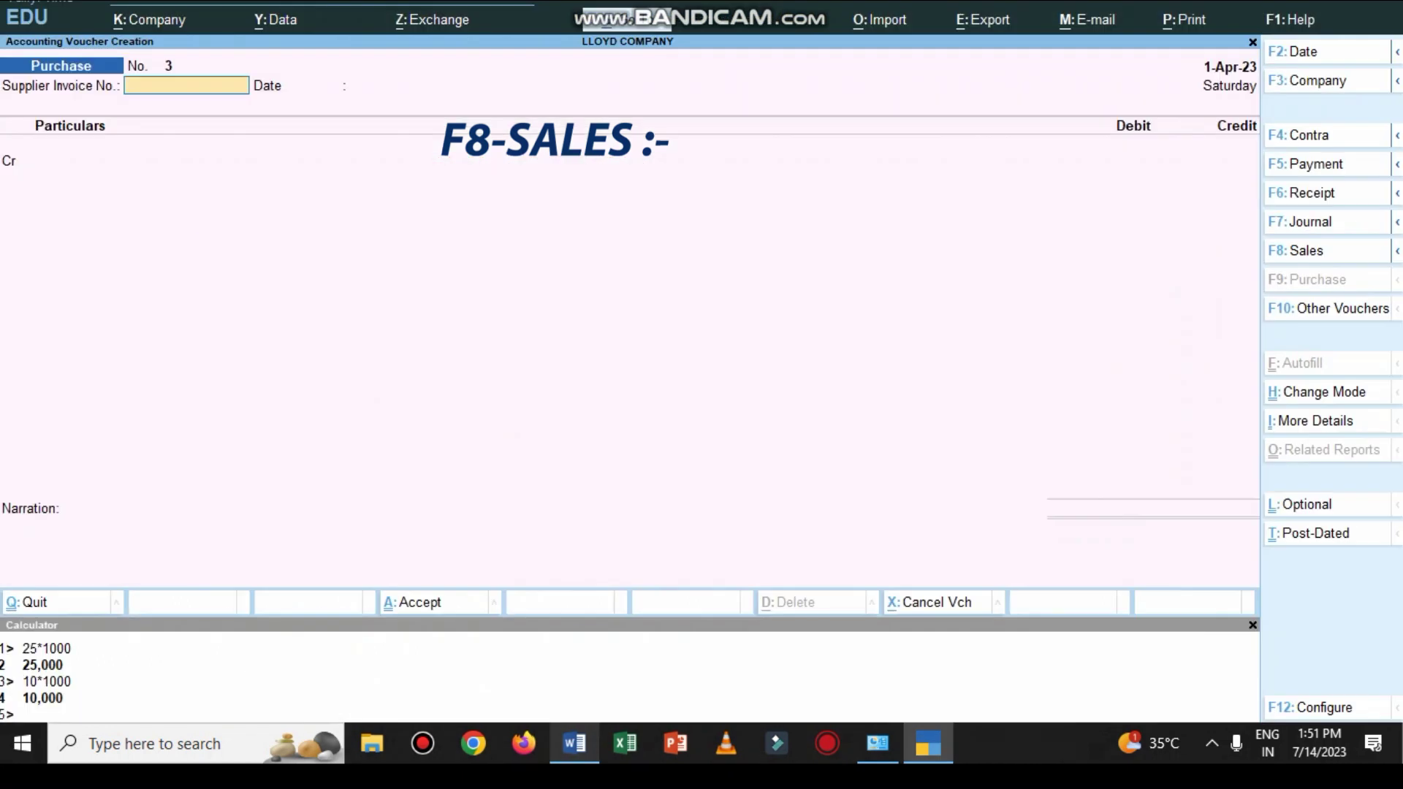
key("F8")
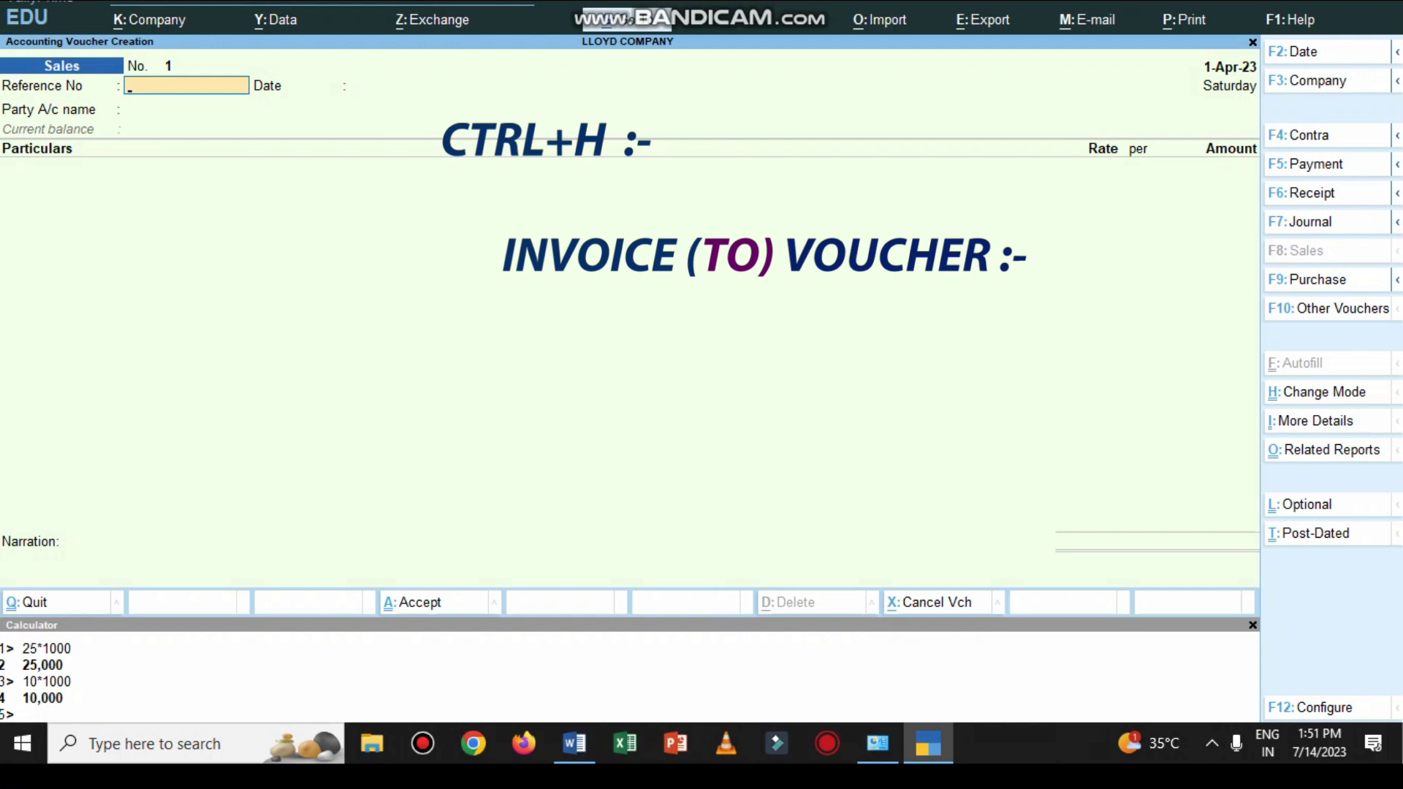
key("ctrl+h")
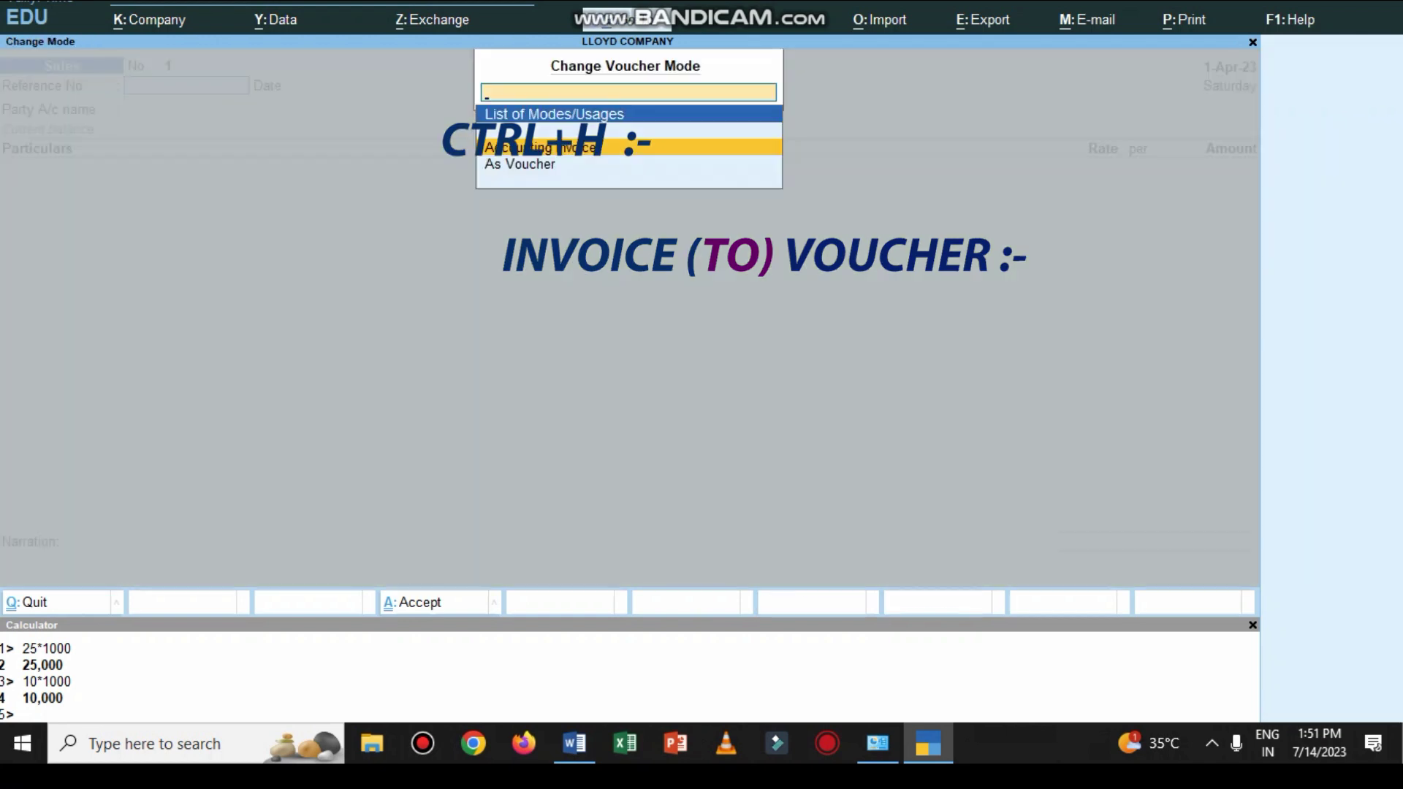
key("Down")
key("Return")
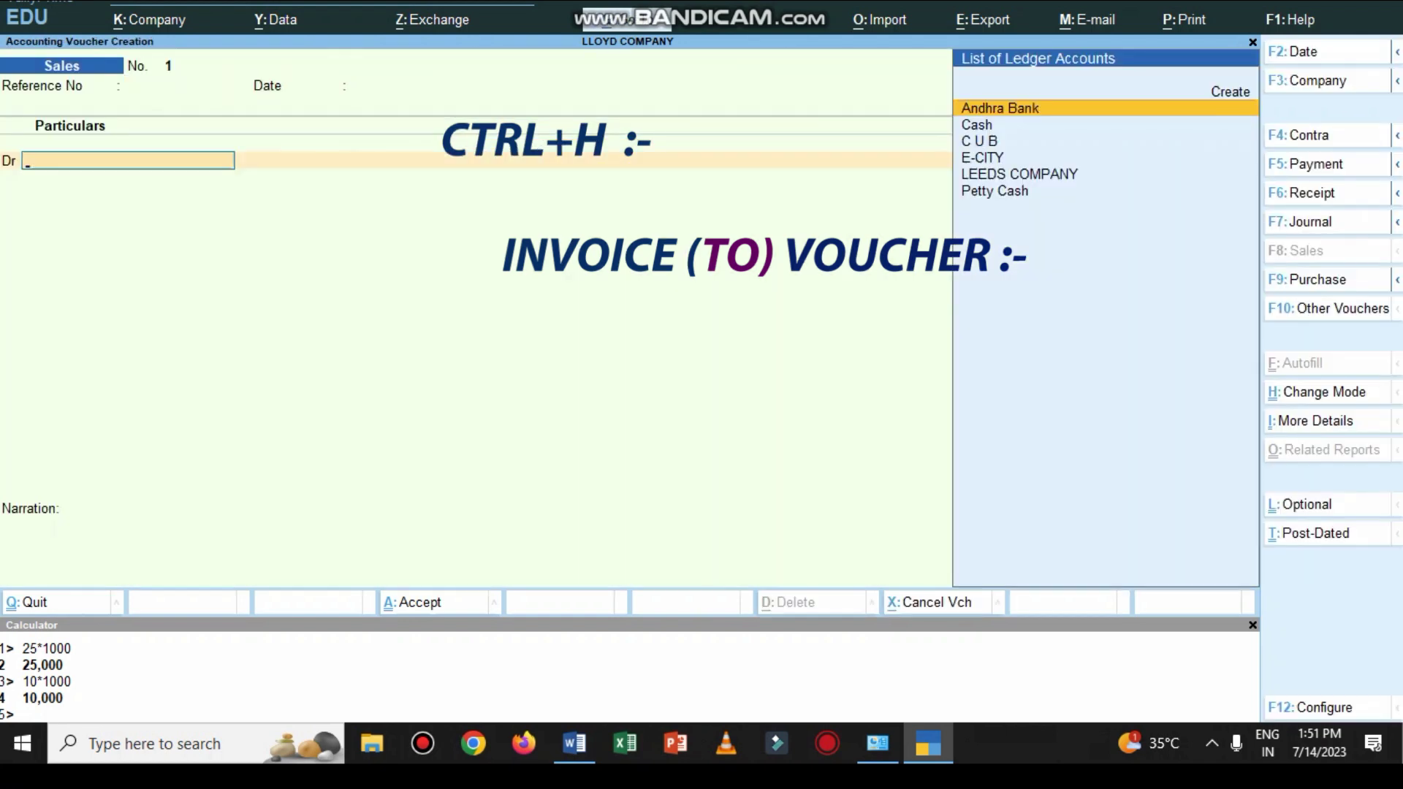
Step: Debit the E-CITY ledger in the sales voucher and accept its blank dispatch details and party details
key("Down")
key("Down")
key("Down")
key("Return")
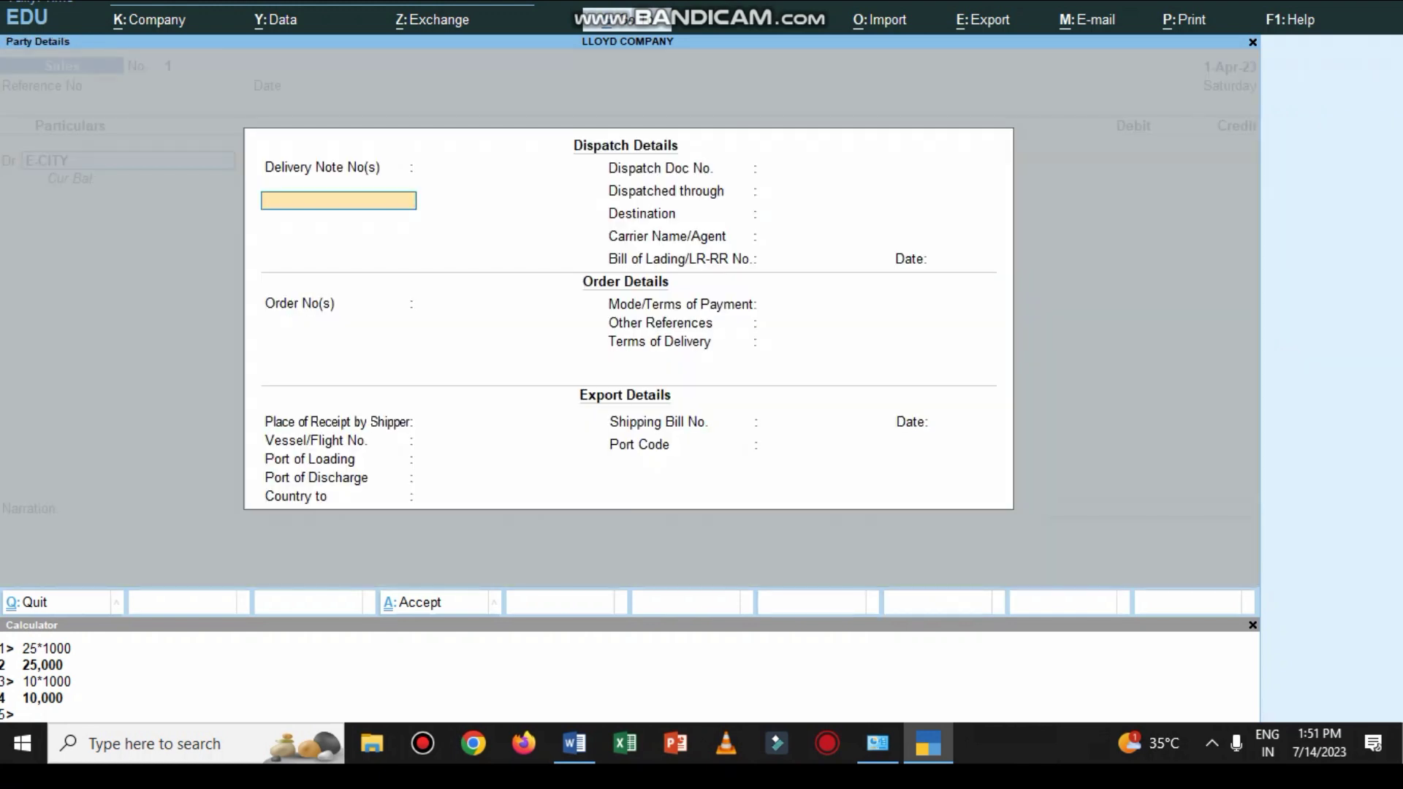
key("ctrl+a")
key("ctrl+a")
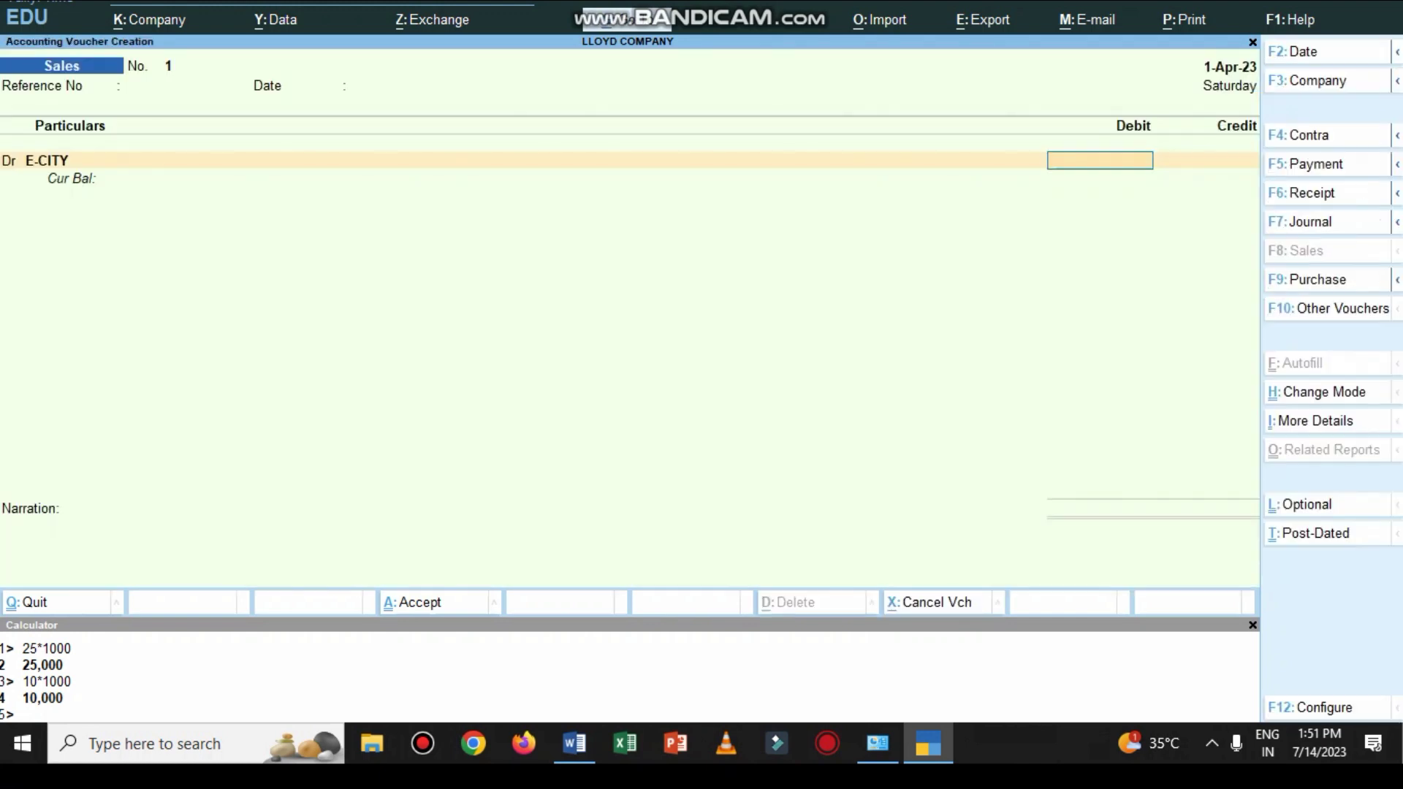
Step: Check transaction 12's quantity and rate in Word, then calculate 10*1200 in TallyPrime's calculator and return to the voucher
left_click(574, 743)
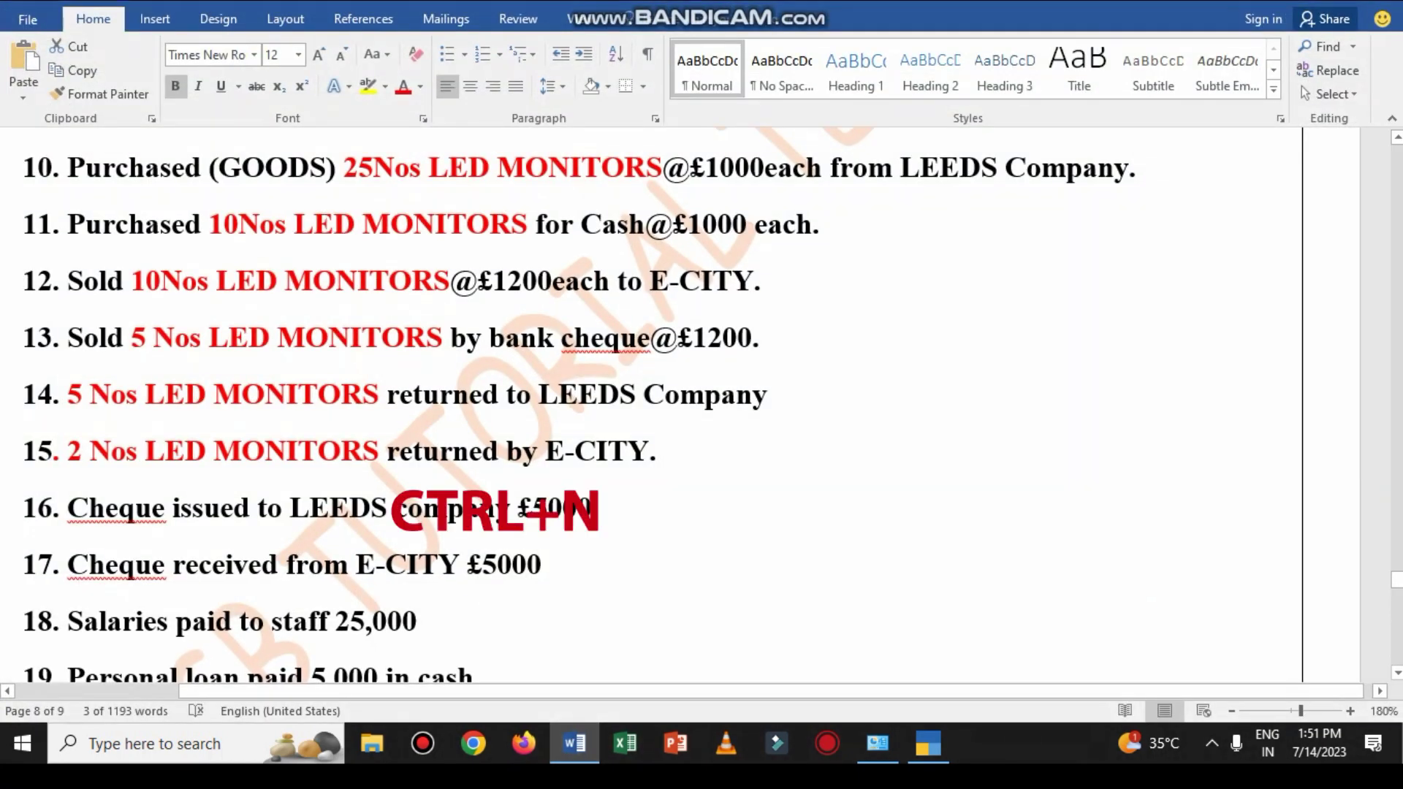
key("alt+Tab")
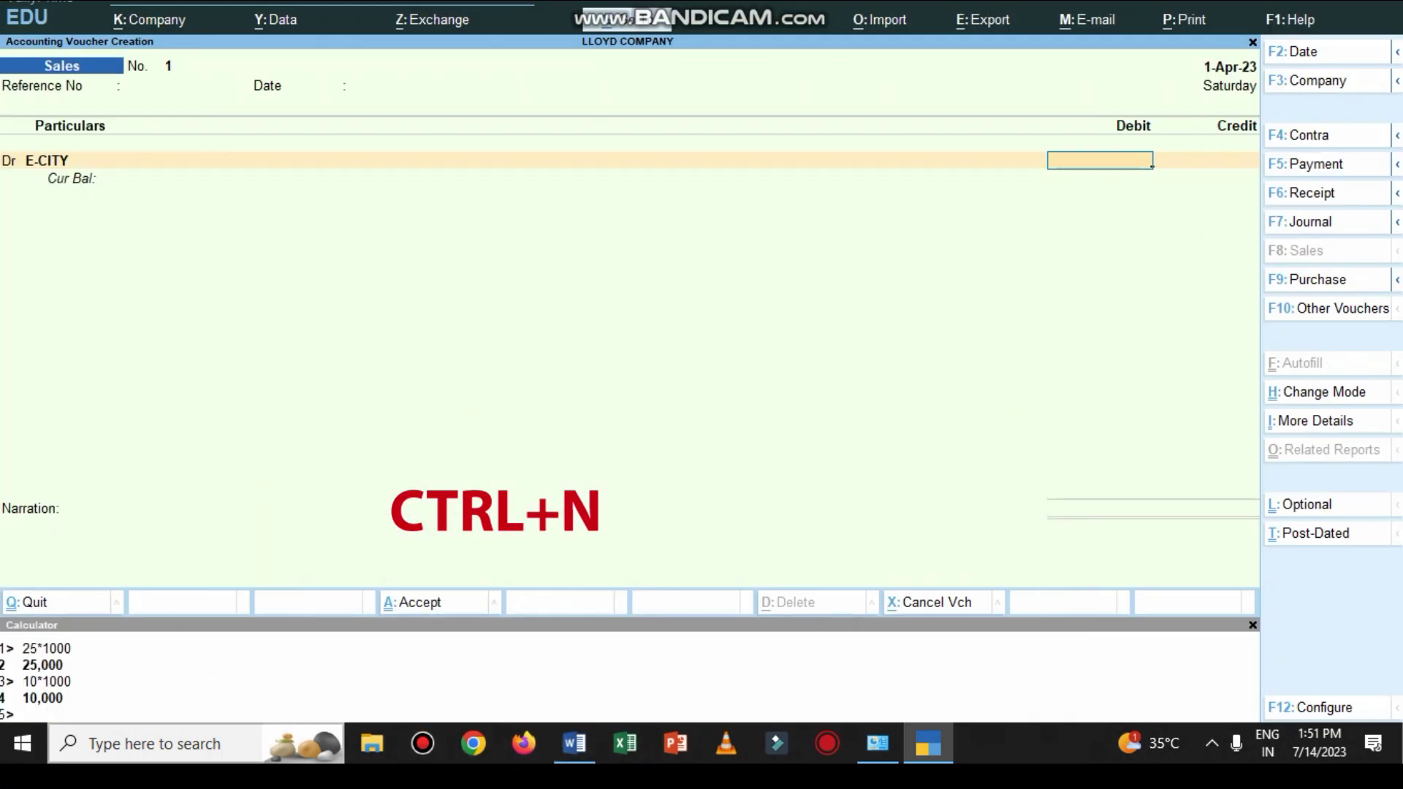
key("ctrl+n")
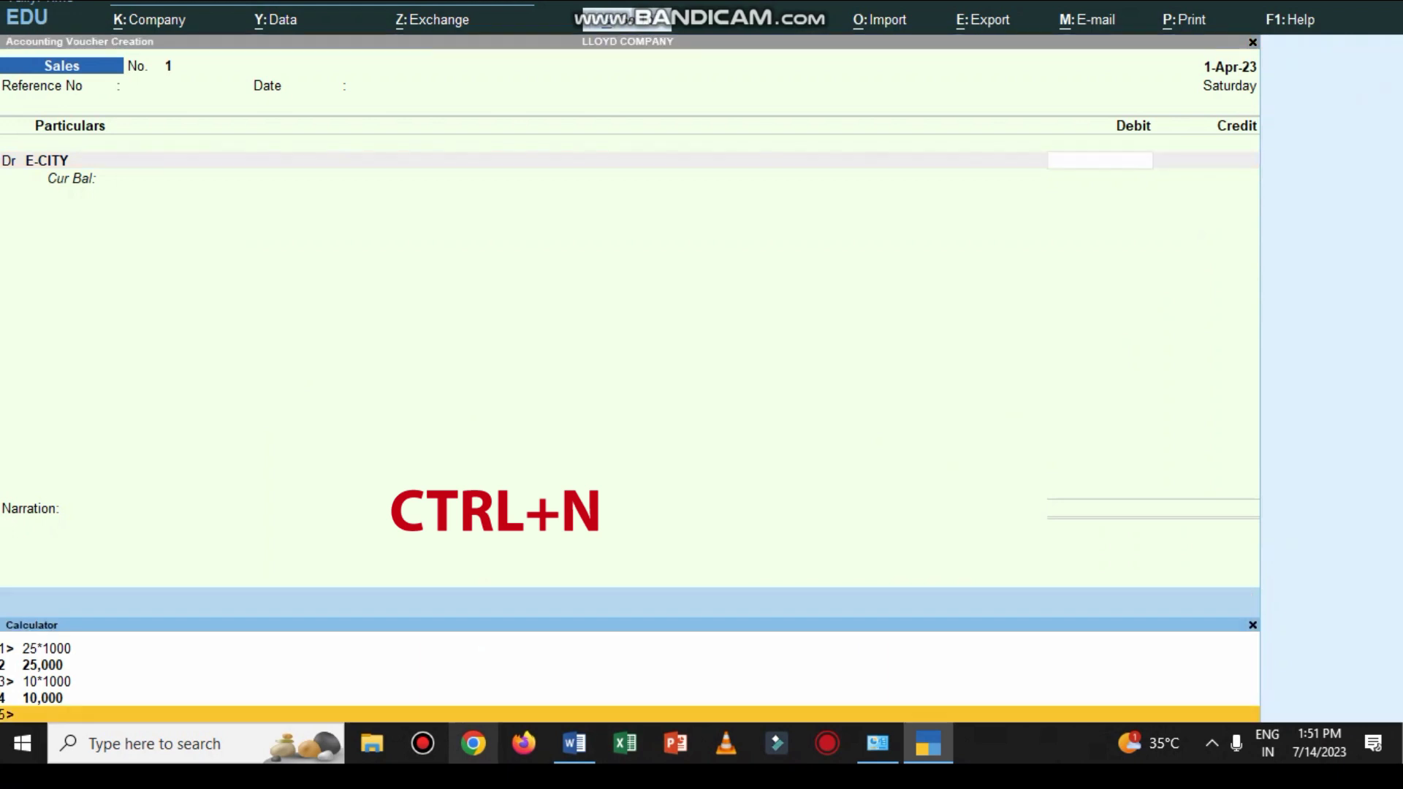
type("10*1200")
key("Return")
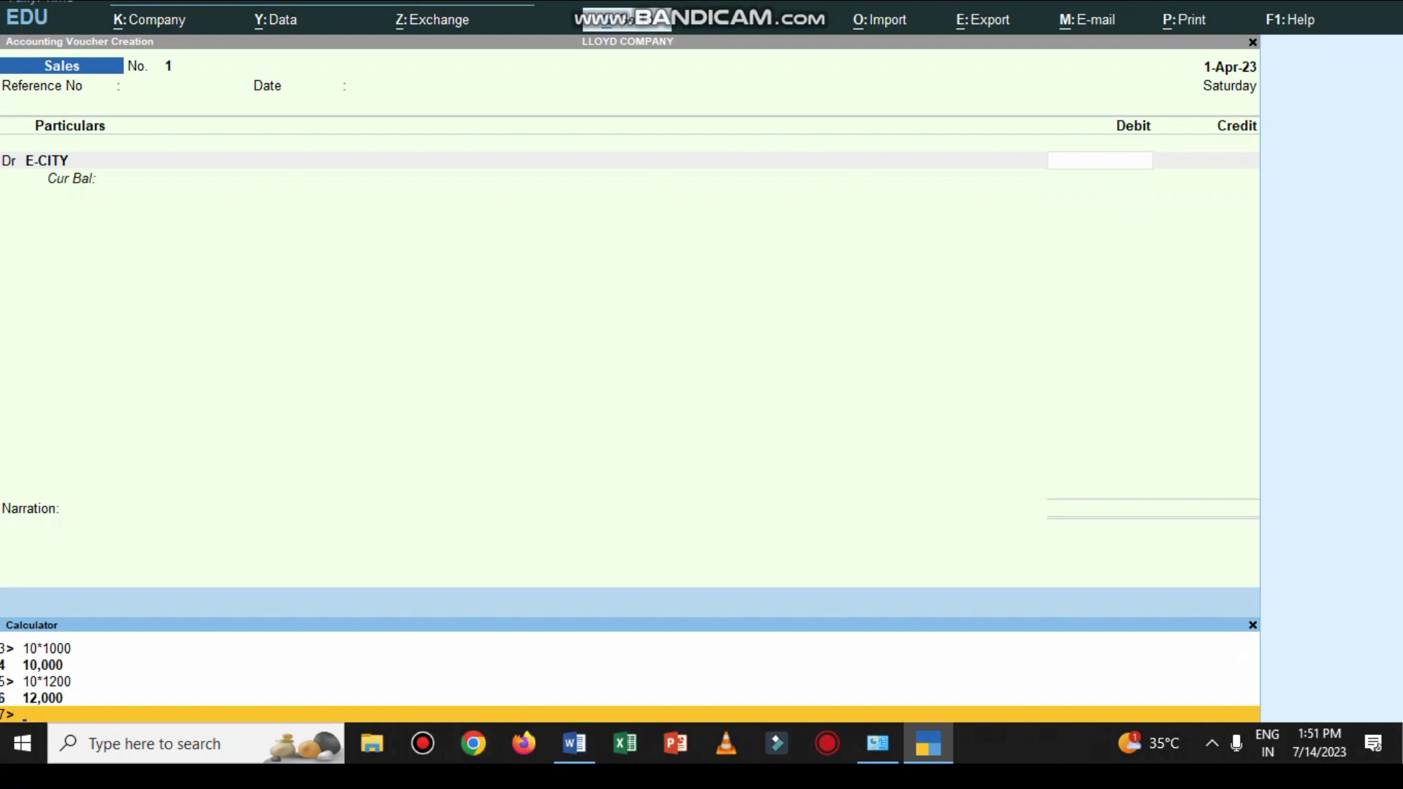
key("ctrl+m")
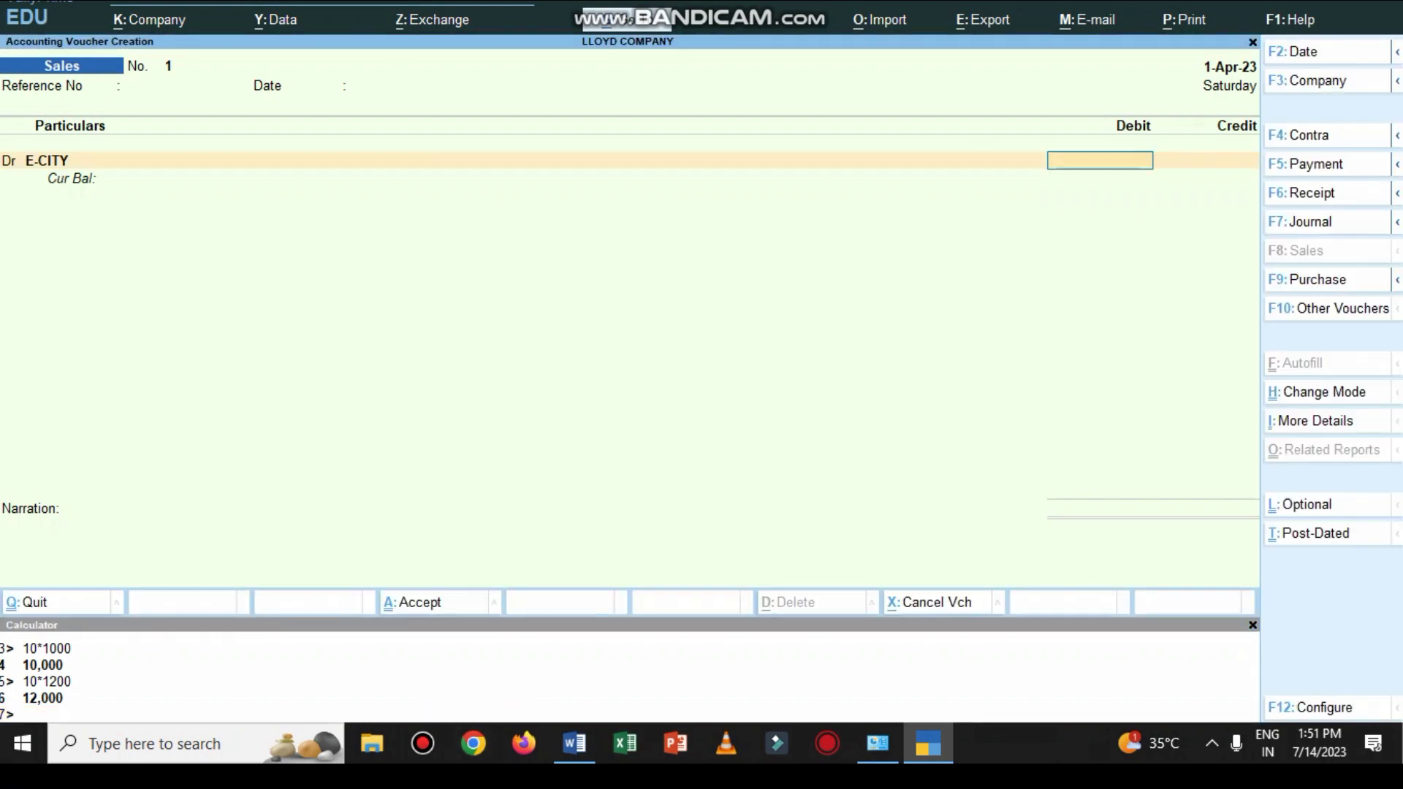
Step: Set E-CITY's debit amount to £12000 and accept the exchange rate of ₹ 100/£
key("ctrl")
key("ctrl+alt+4")
type("12000")
key("Return")
key("Return")
key("Return")
key("Return")
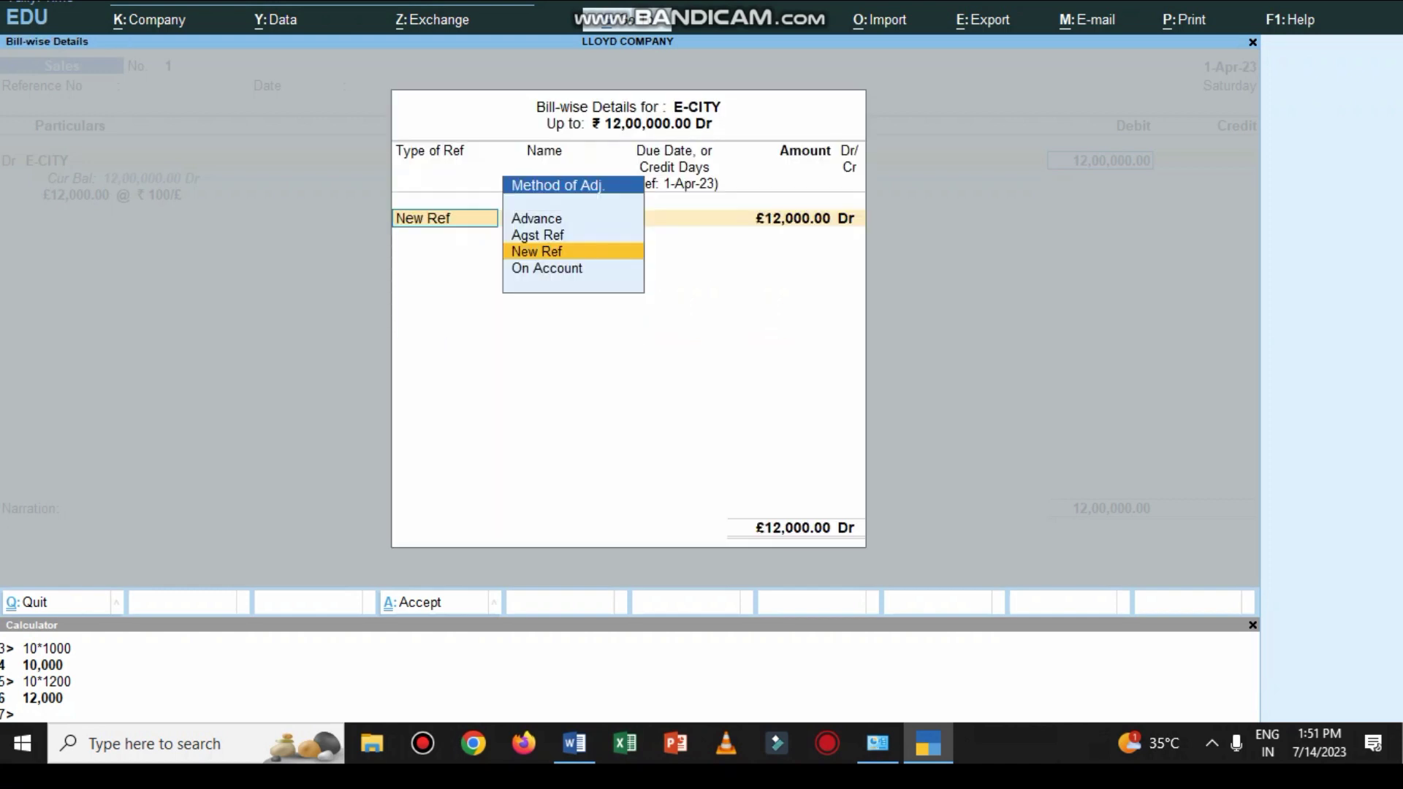
Step: Allocate E-CITY's £12,000.00 debit to New Ref 1 in the bill-wise details
key("Return")
key("Return")
key("Return")
key("Return")
key("Return")
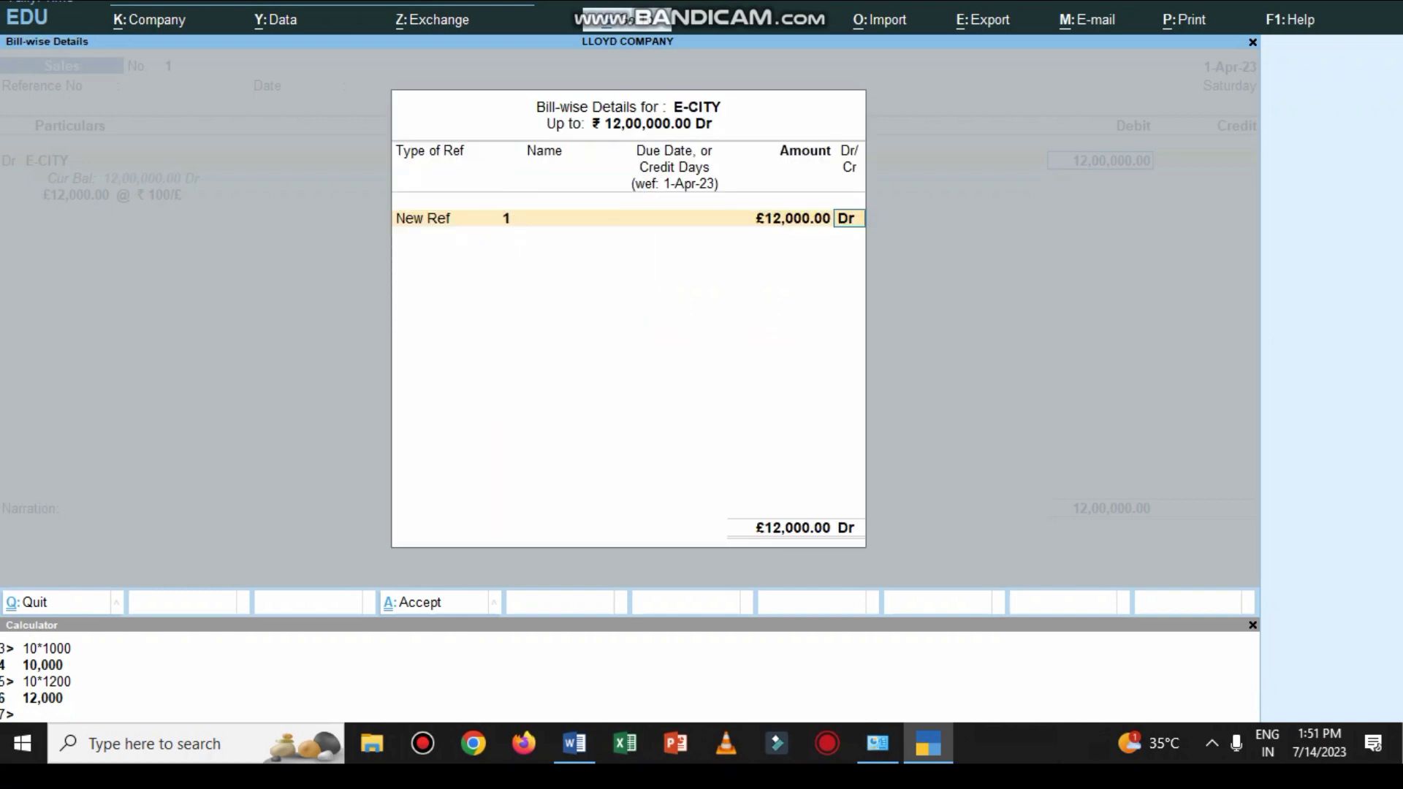
Step: Credit Sales with £12,000.00 at ₹ 100/£ against the E-CITY debit
key("Return")
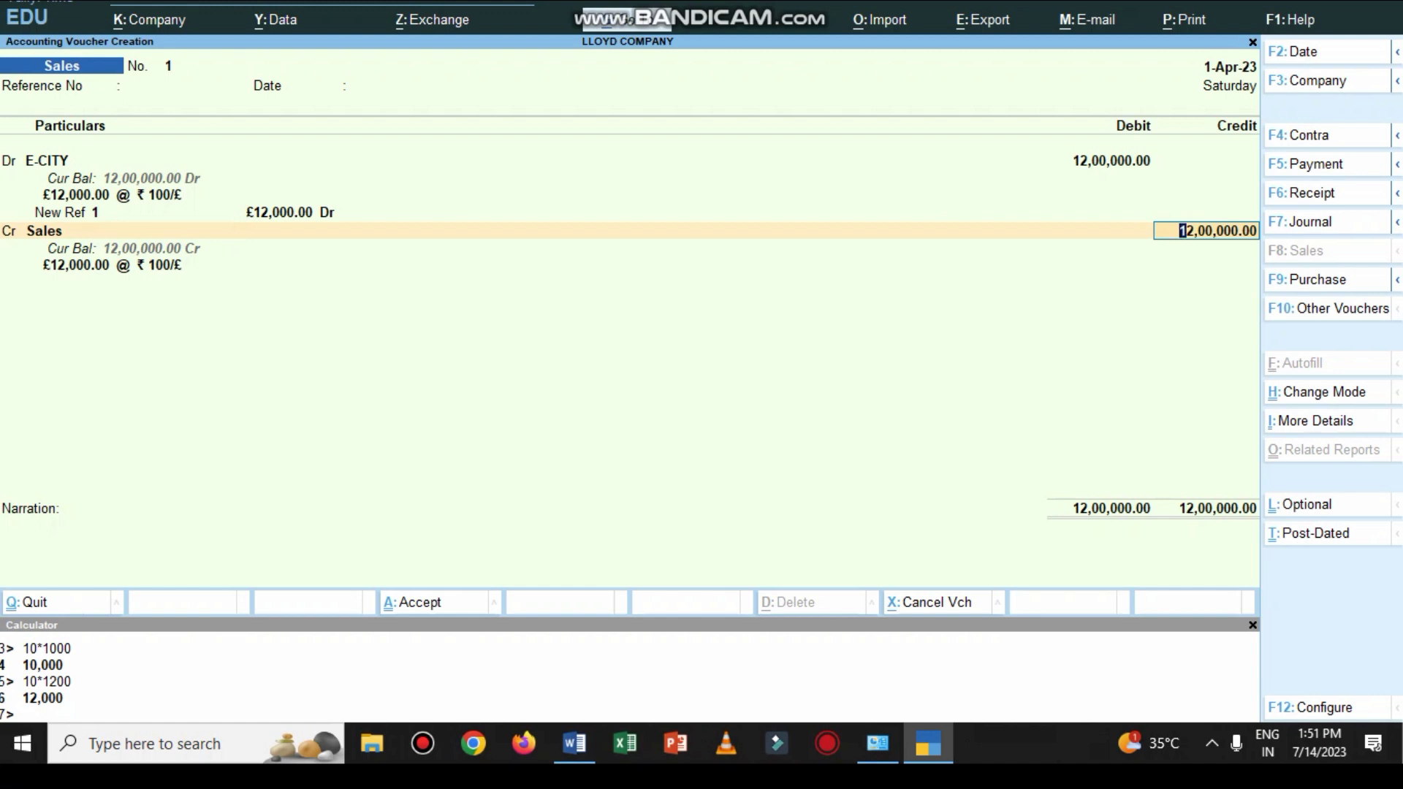
key("Return")
key("Return")
key("Return")
key("Return")
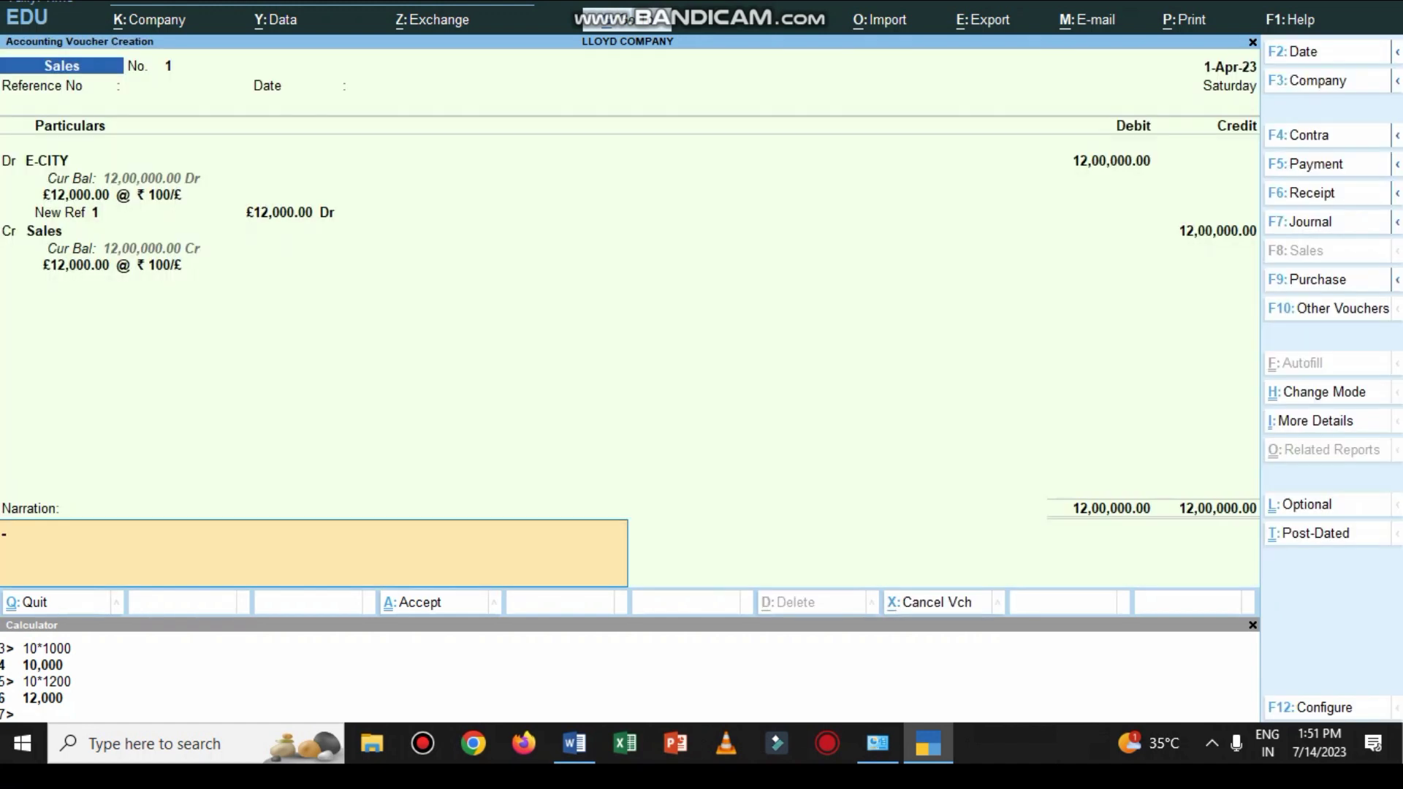
Step: Enter the narration "BEING LED MONITERS SOLD TO PARTY" and accept the E-CITY sales voucher
type("BEING LED MONITER")
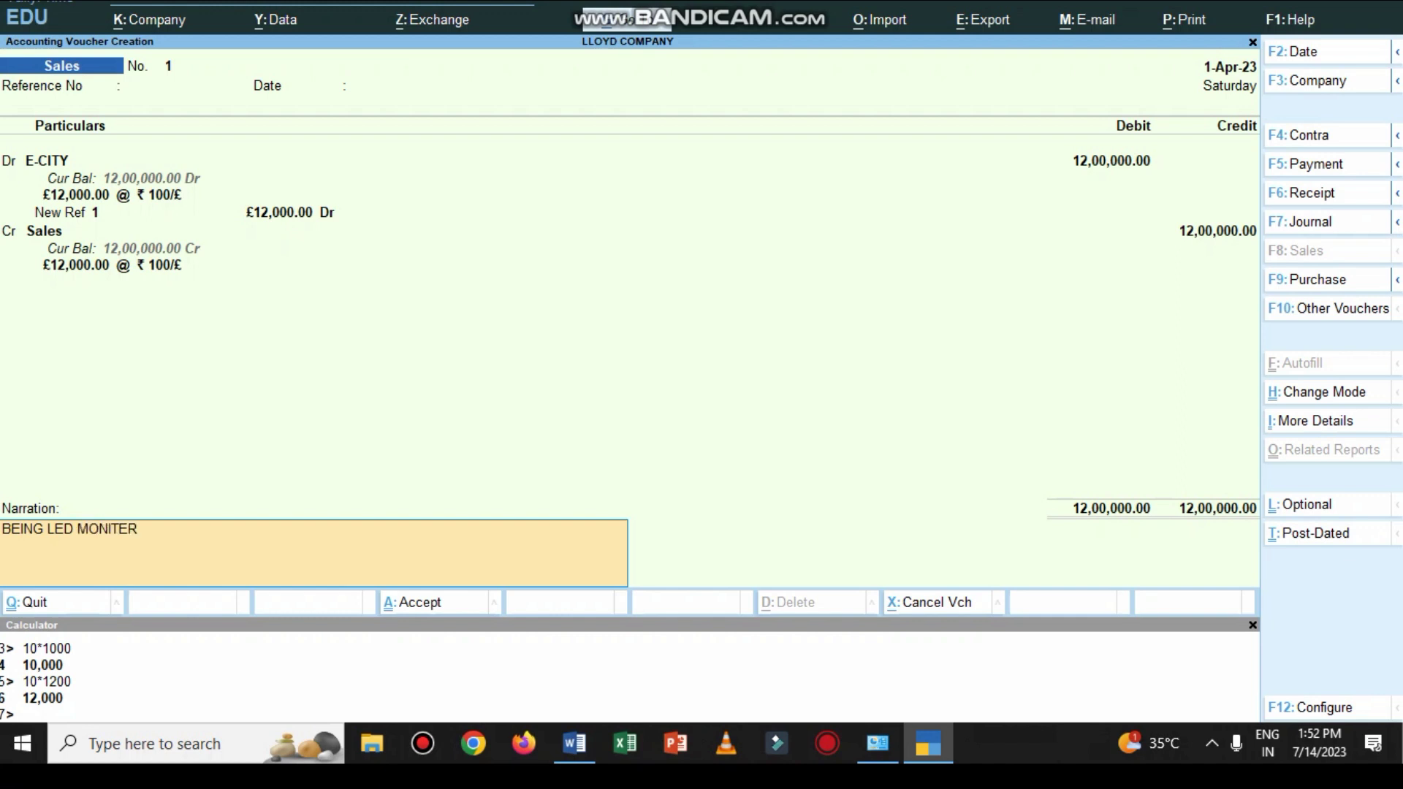
type("S SOLD TO PARTY")
key("Return")
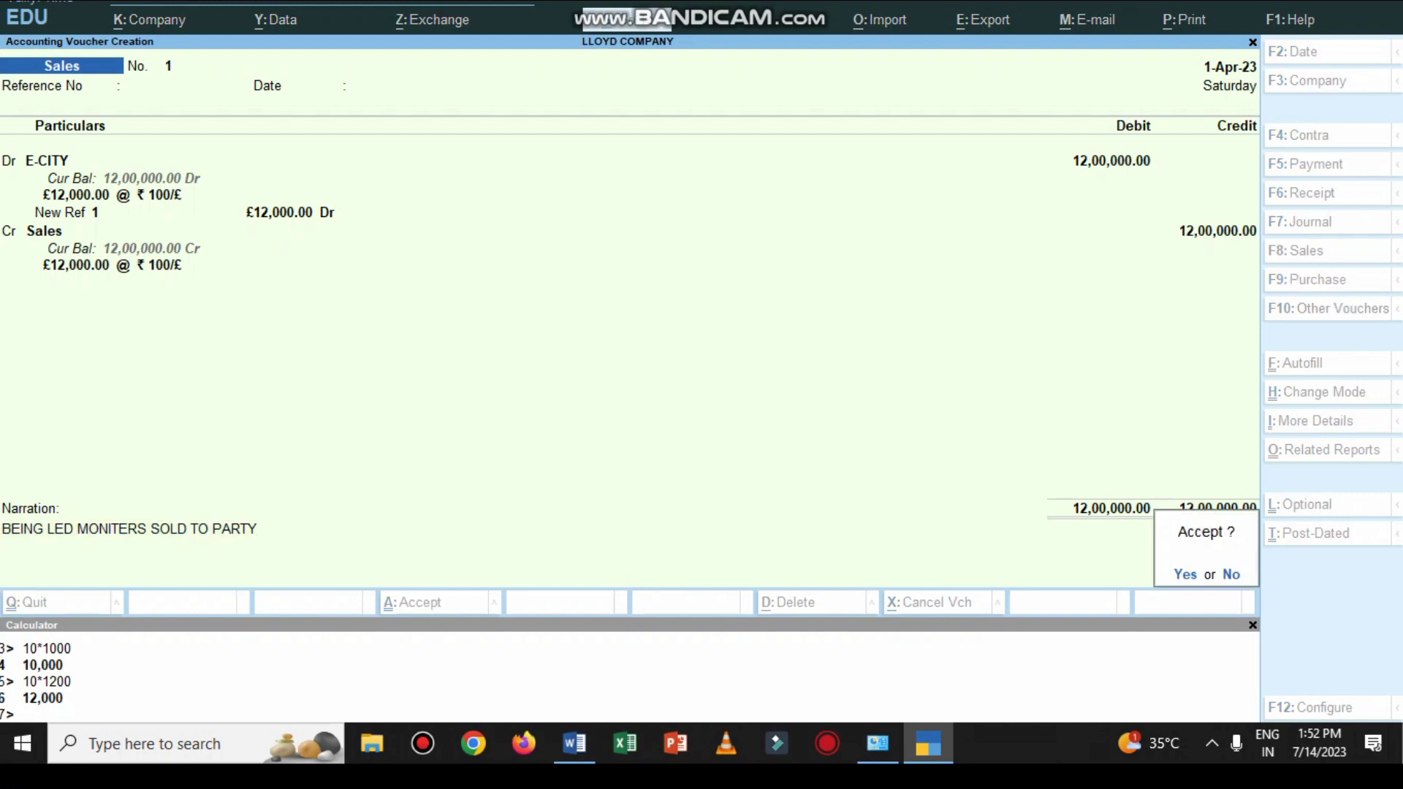
key("Return")
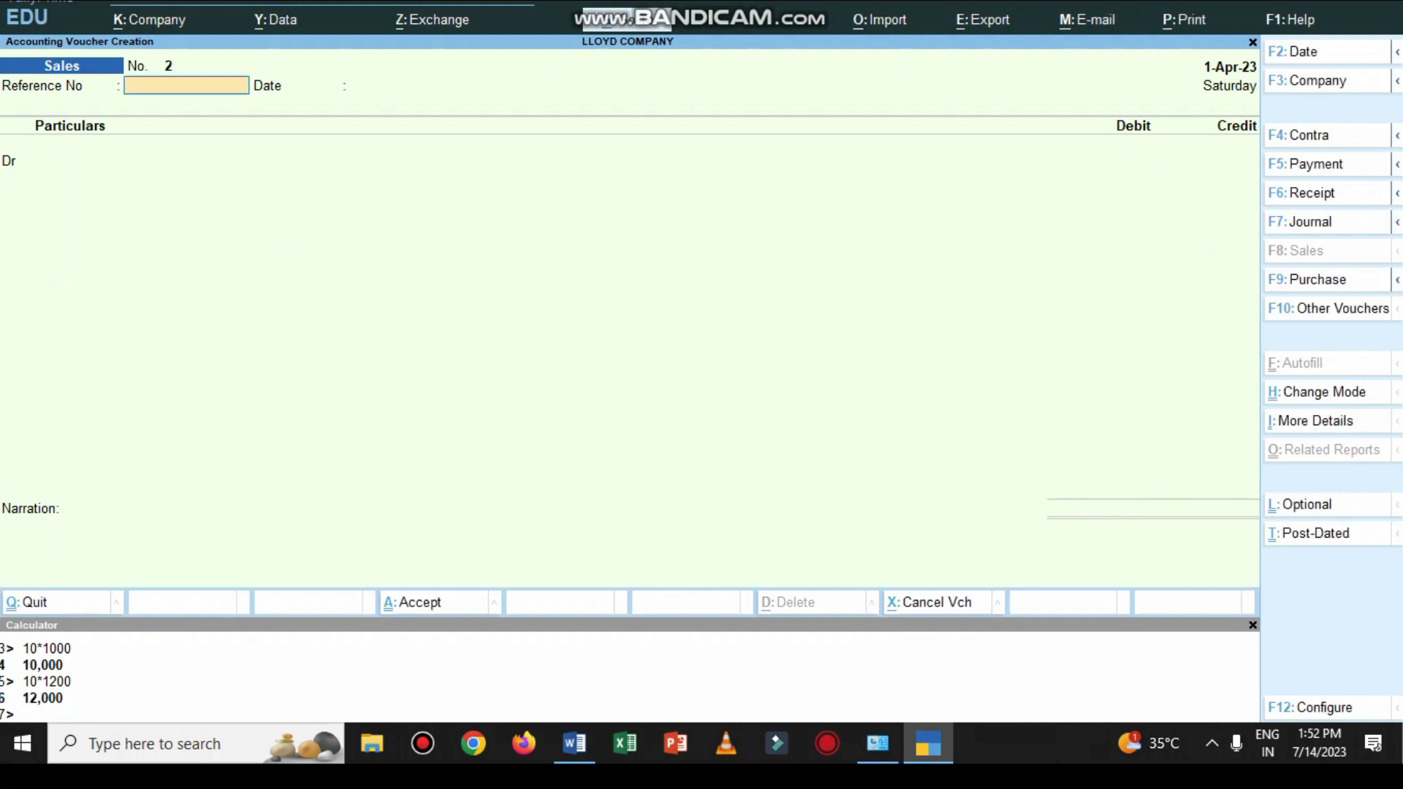
Step: Consult transaction 13 in Word, then debit C U B in a new sales voucher and accept its dispatch and party details
left_click(575, 743)
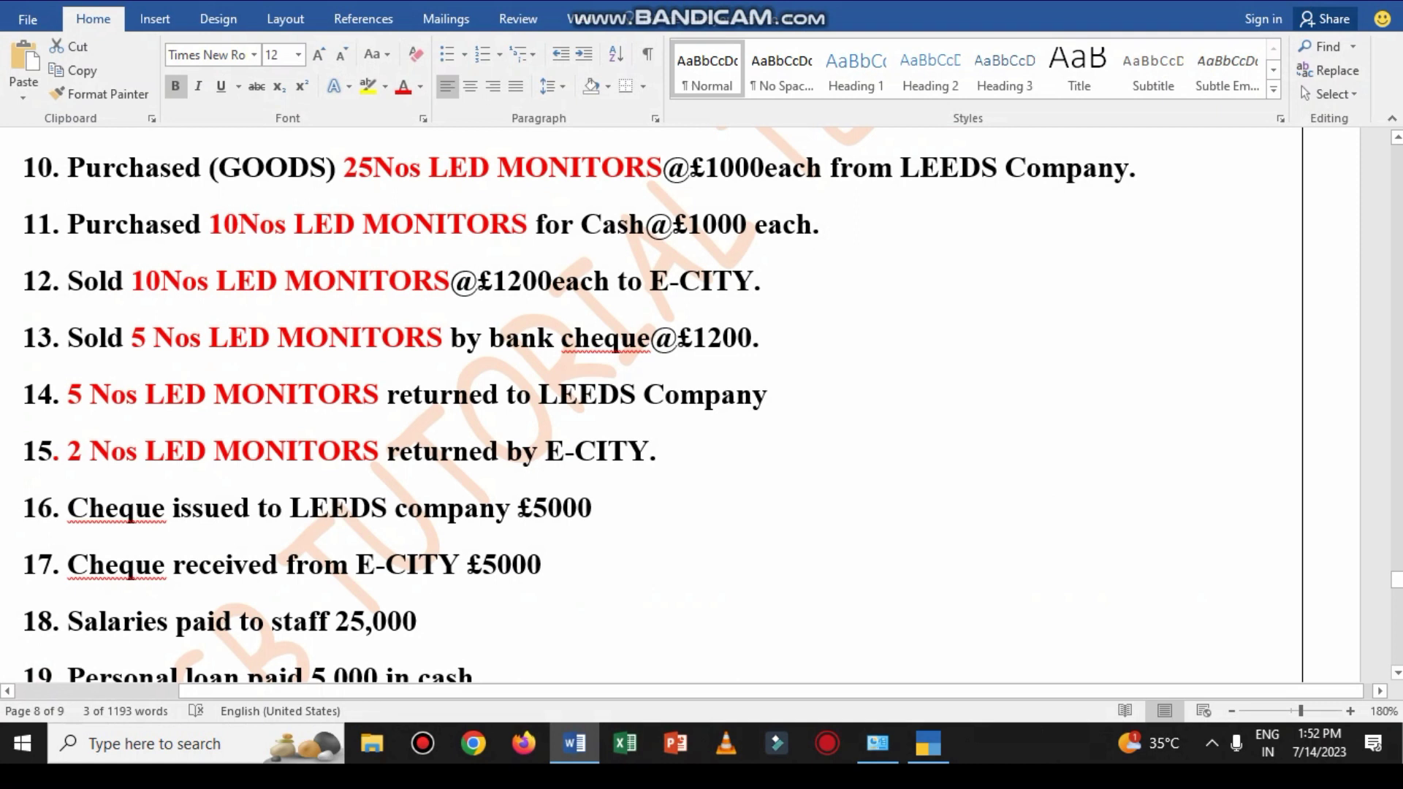
left_click(575, 743)
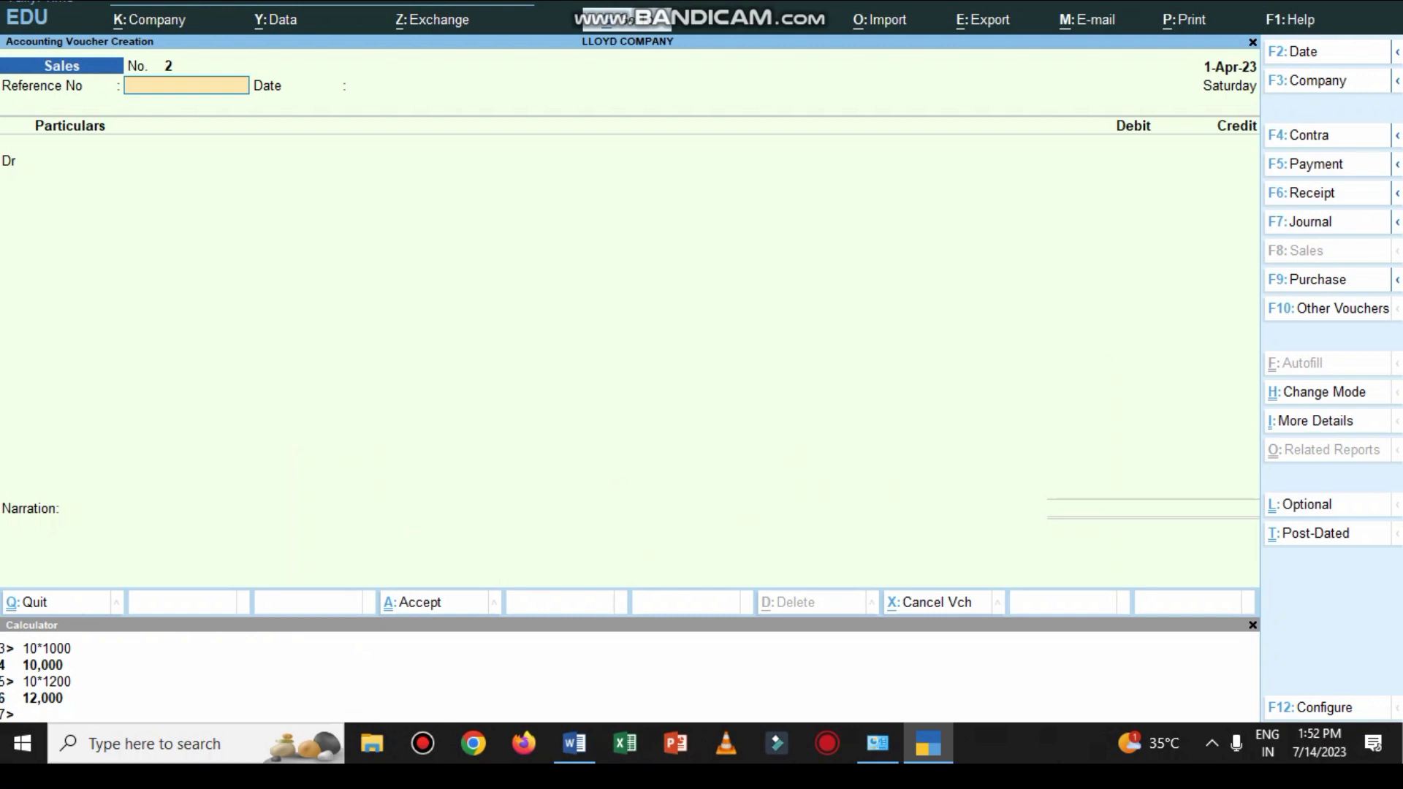
key("Return")
key("Return")
type("CU")
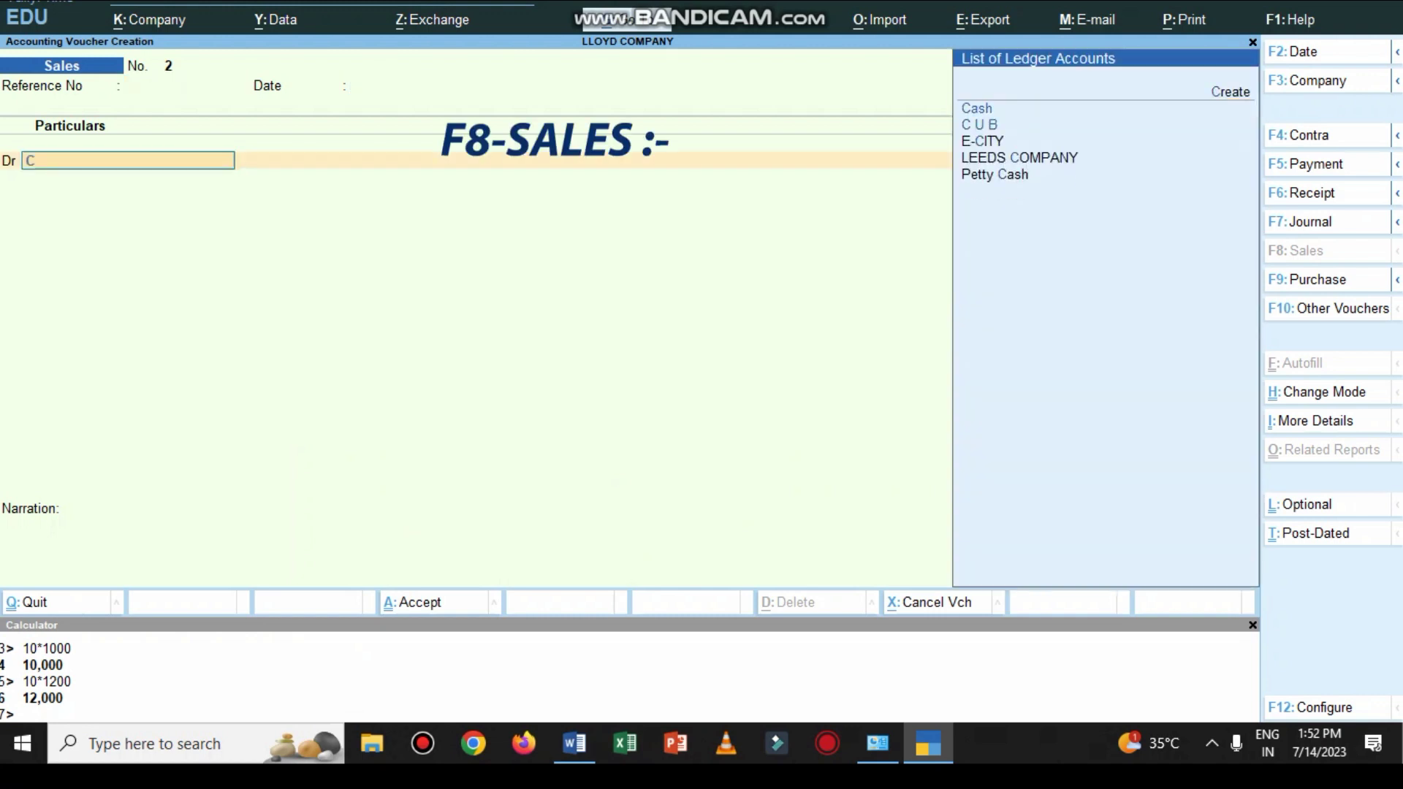
key("Return")
key("ctrl+a")
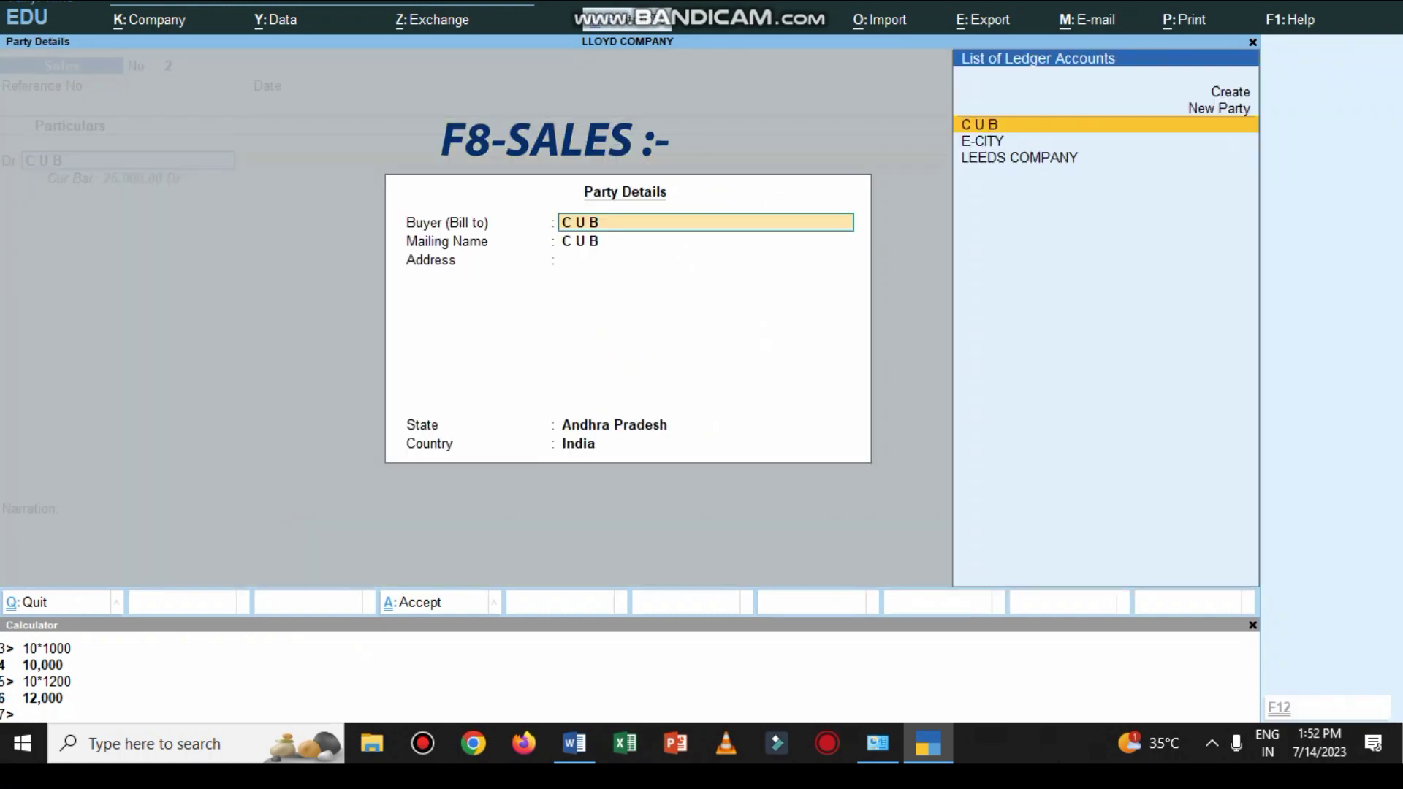
key("ctrl+a")
Step: Debit C U B with £6000 and credit Sales with £6,000.00, accepting the exchange rate of ₹ 100/£ for both
key("ctrl+h")
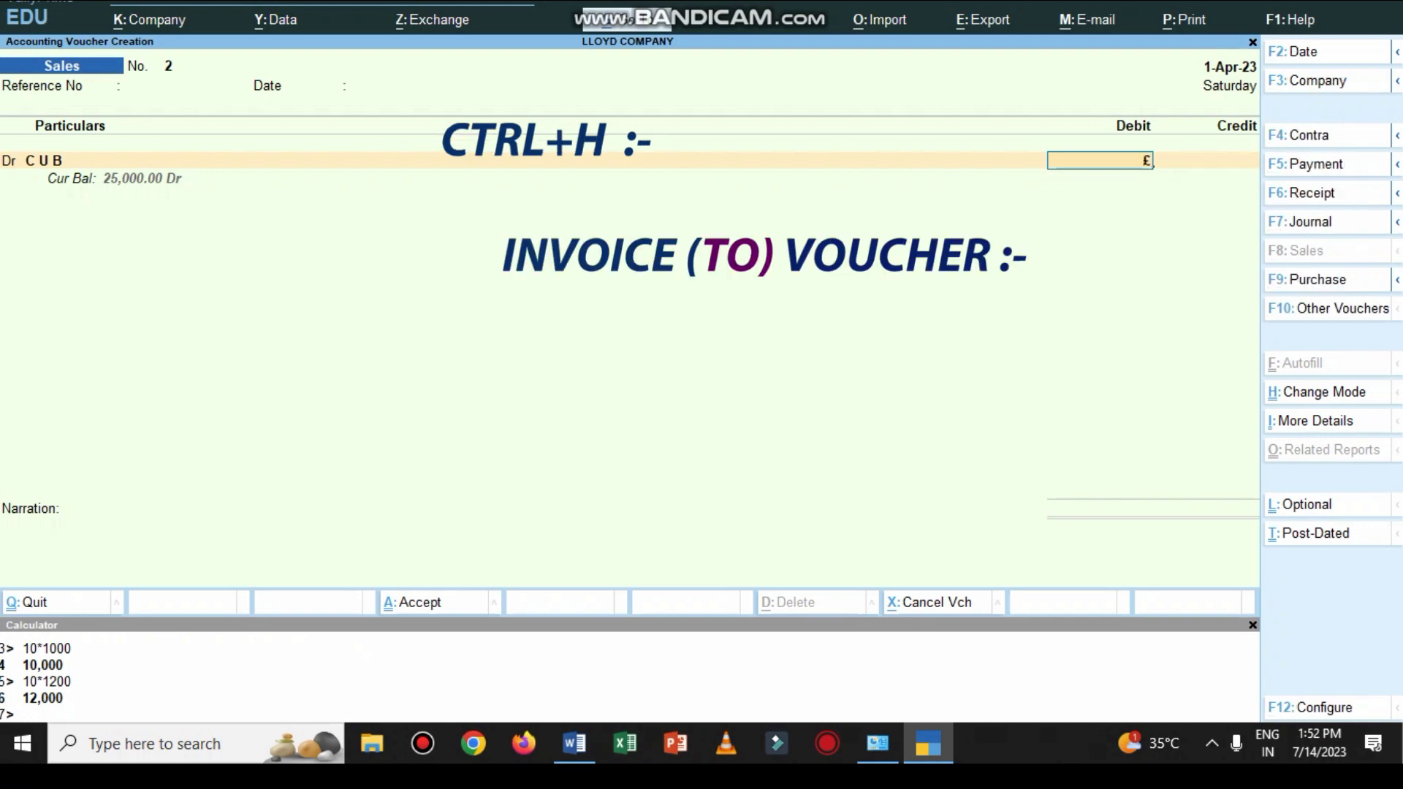
type("6000")
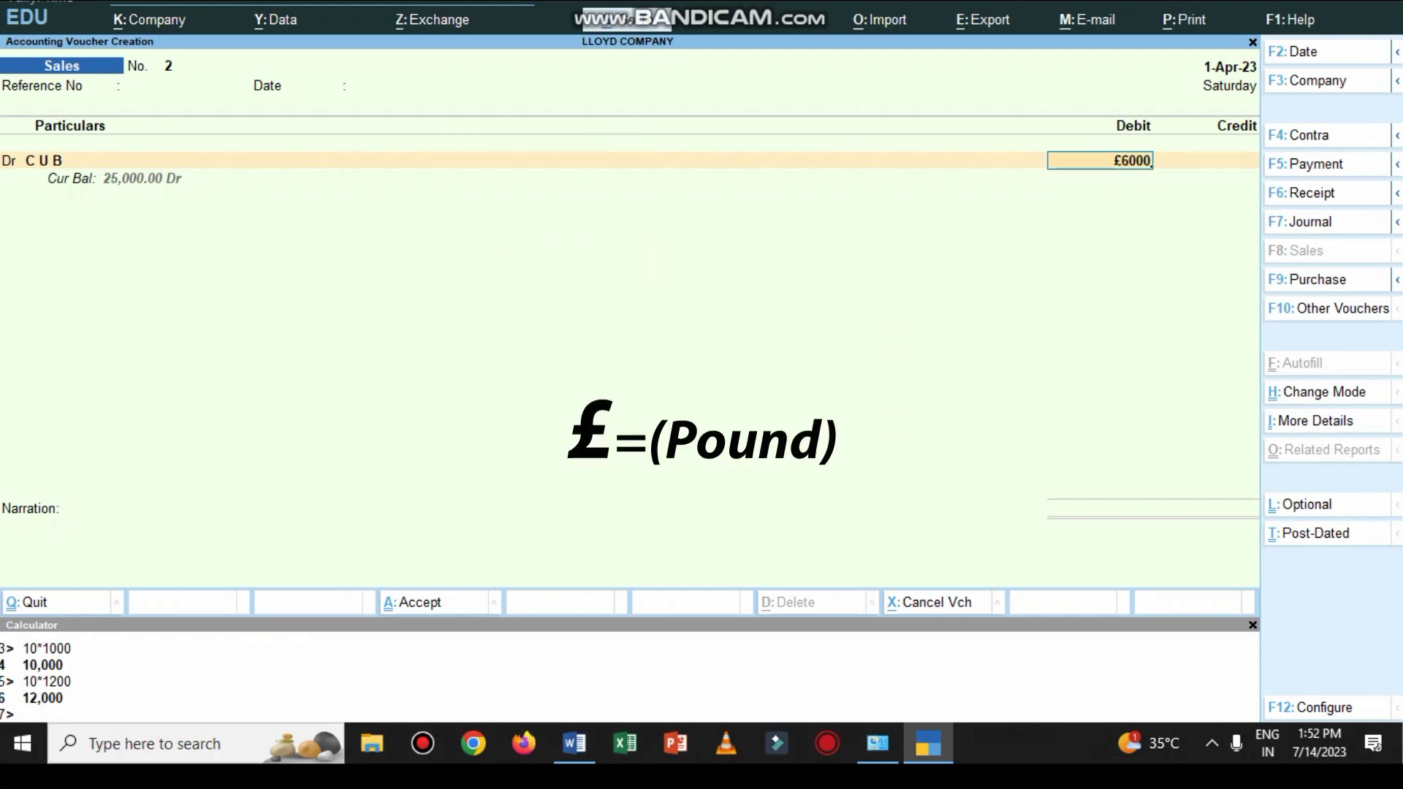
key("Return")
key("Return")
key("Return")
key("Return")
key("Return")
key("Return")
key("Return")
key("Return")
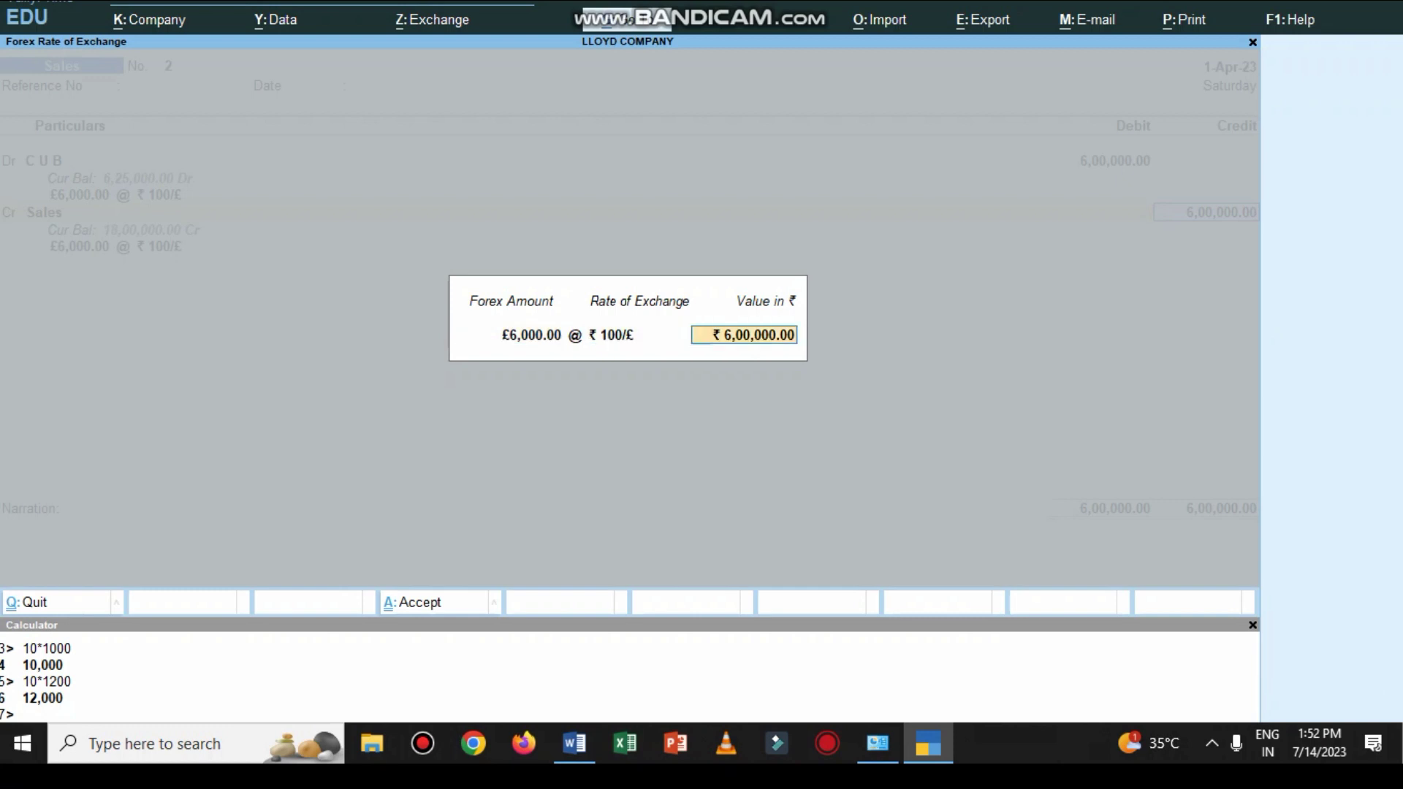
key("Return")
Step: Change the recalled narration to "BEING LED MONITERS SOLD FOR BANK CHEQUE" and accept the bank sales voucher
type("BEING LED MONITERS SOLD TO PARTY\\\\\\")
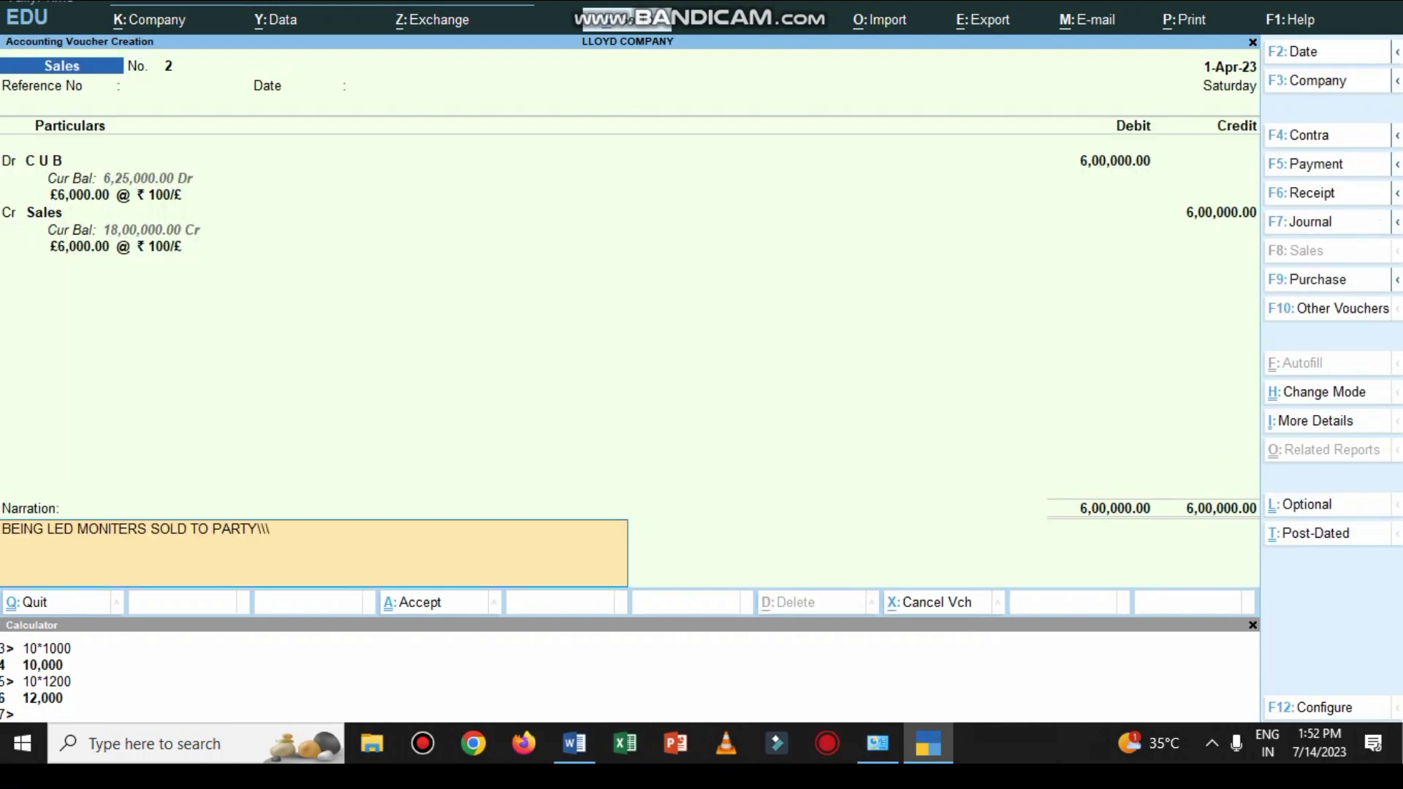
key("BackSpace")
key("BackSpace")
key("BackSpace")
key("BackSpace")
key("BackSpace")
key("BackSpace")
key("BackSpace")
key("BackSpace")
key("BackSpace")
key("BackSpace")
type("FOR BANK CHEQUE")
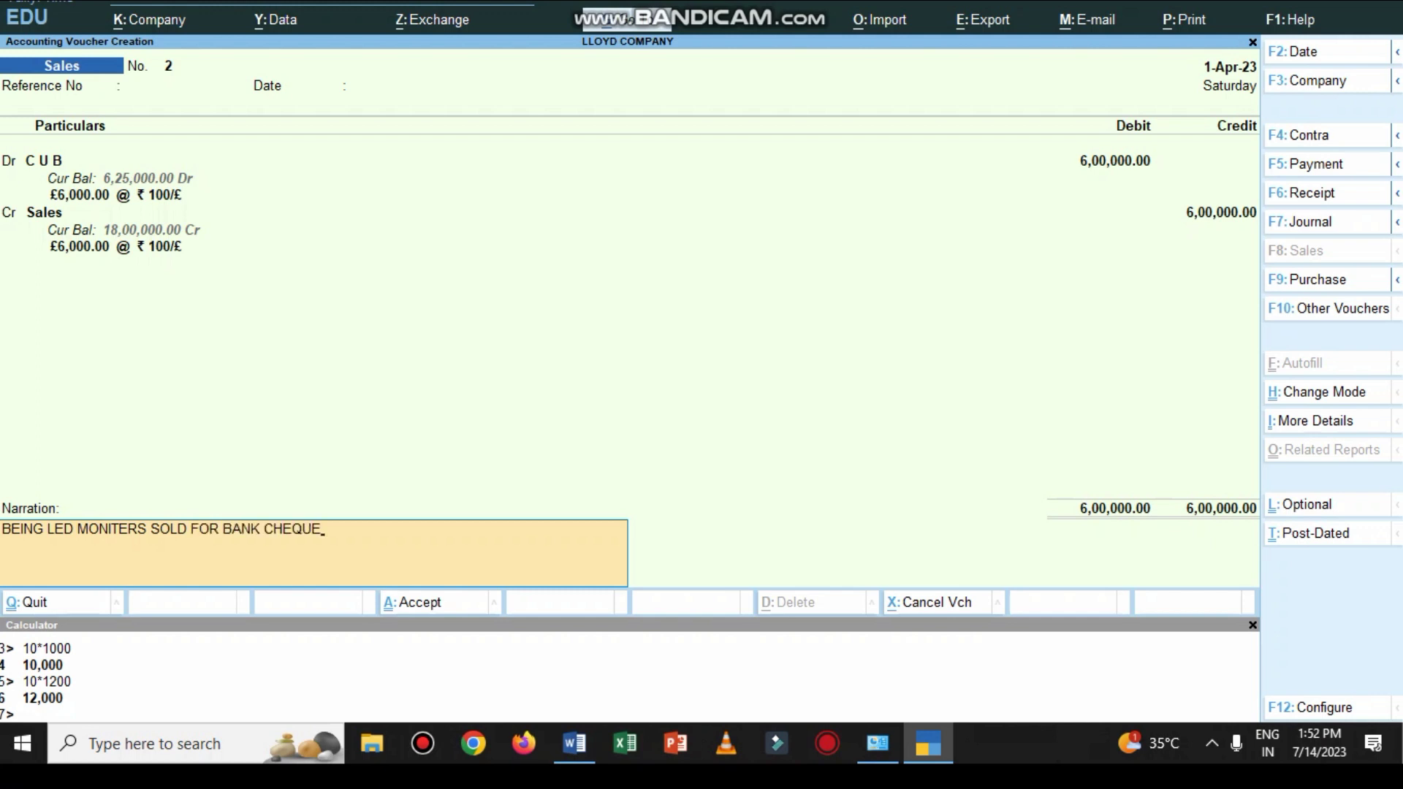
key("Return")
key("y")
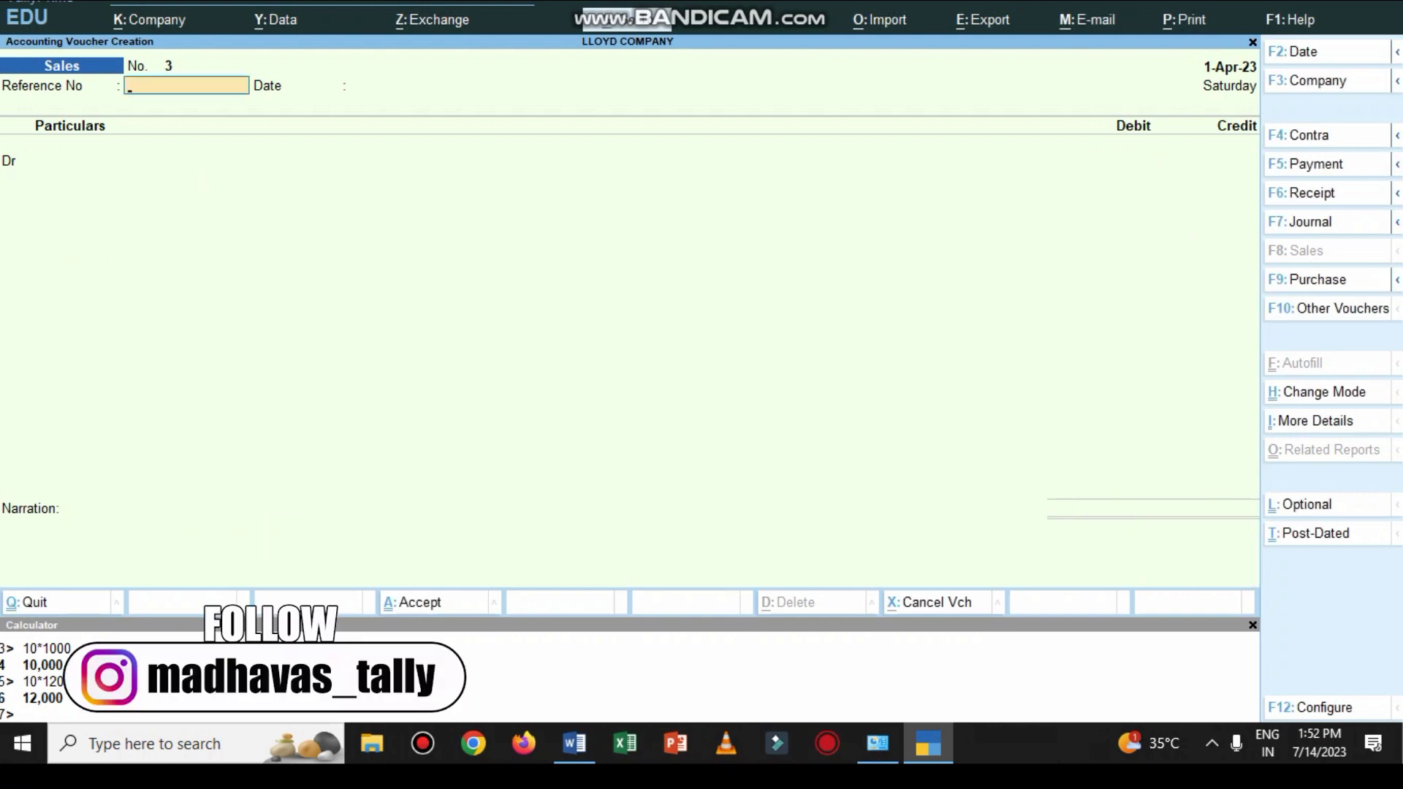
Step: Review the remaining transactions from 14 onward and the exchange rate note in Word, then return to TallyPrime
left_click(574, 743)
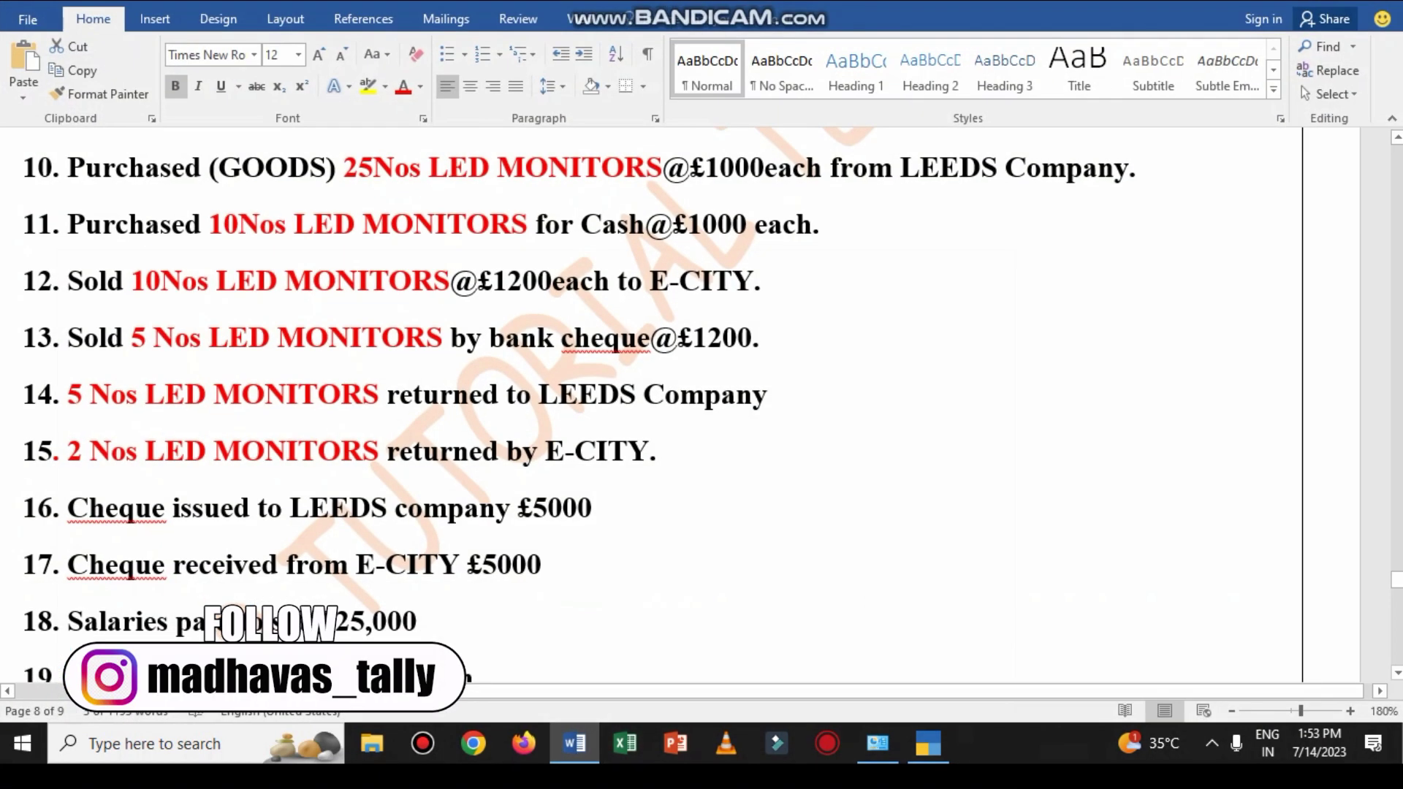
scroll(420, 403, "down", 1)
scroll(421, 404, "down", 1)
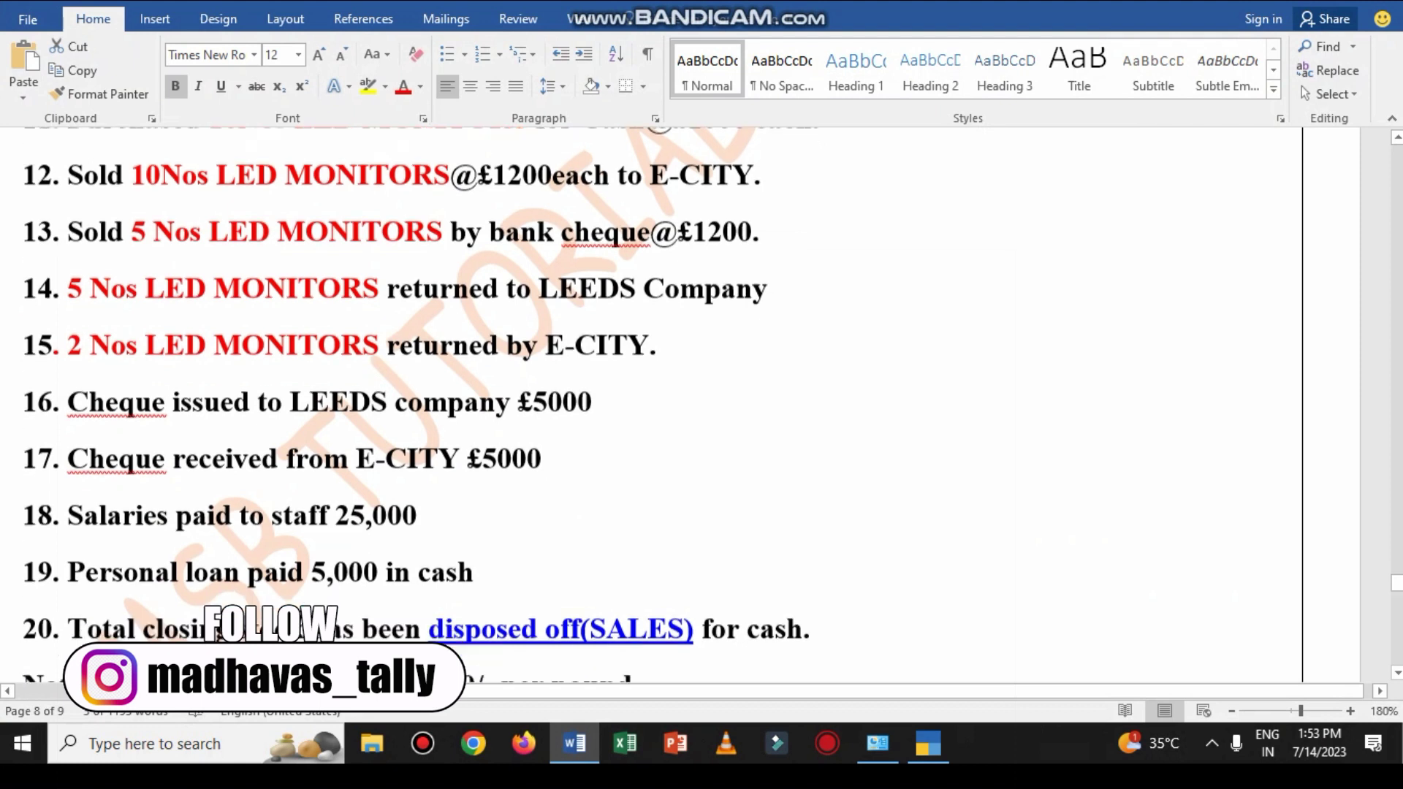
scroll(421, 404, "down", 1)
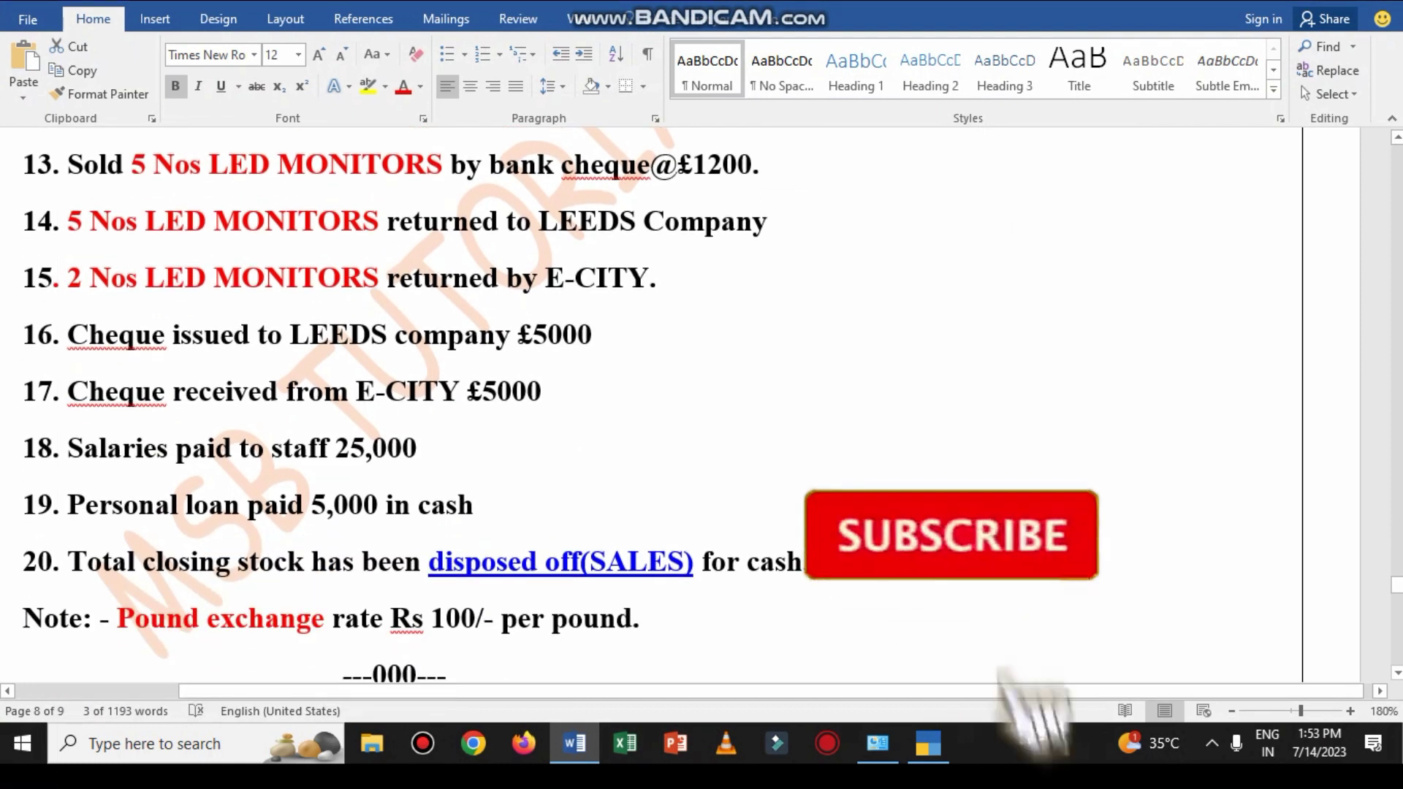
scroll(421, 404, "up", 5)
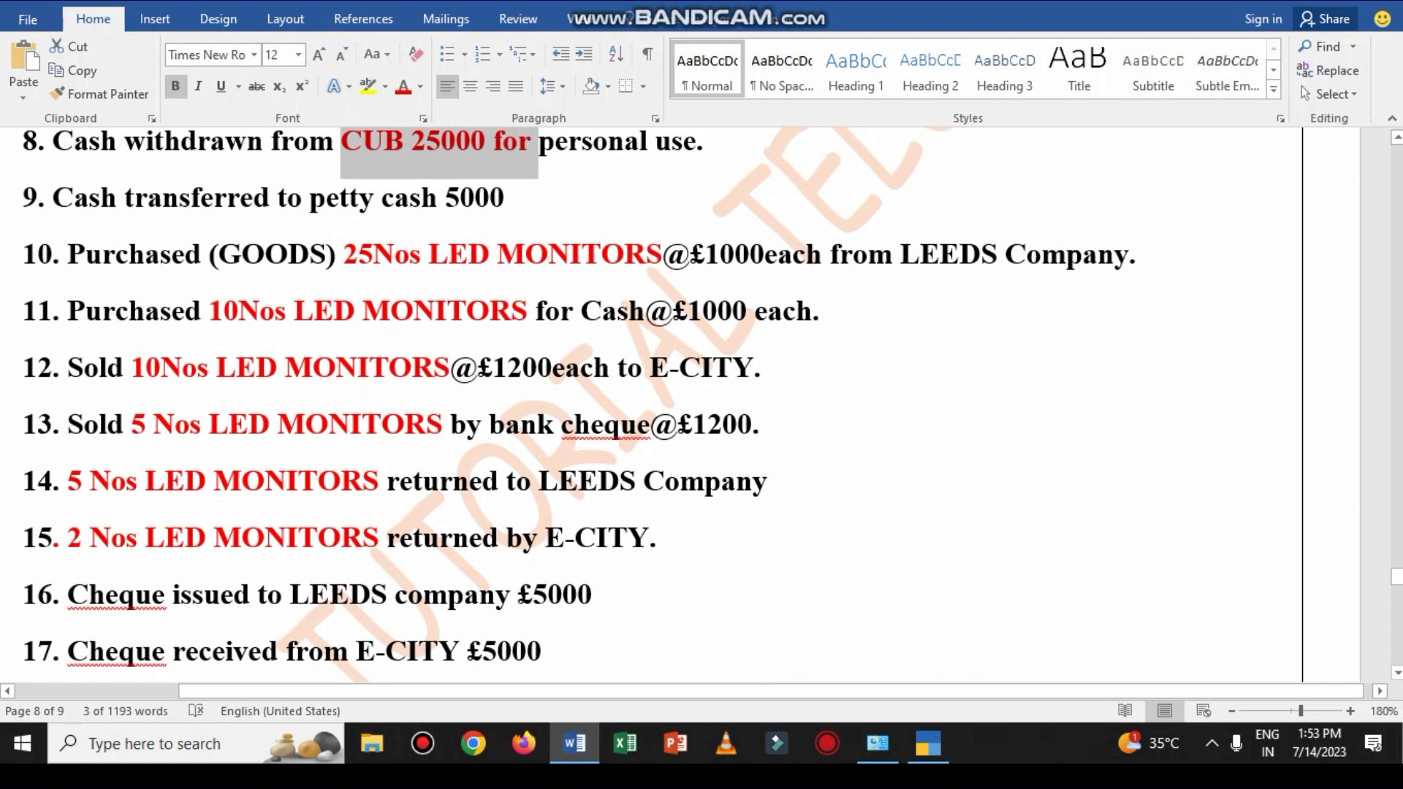
scroll(575, 405, "down", 1)
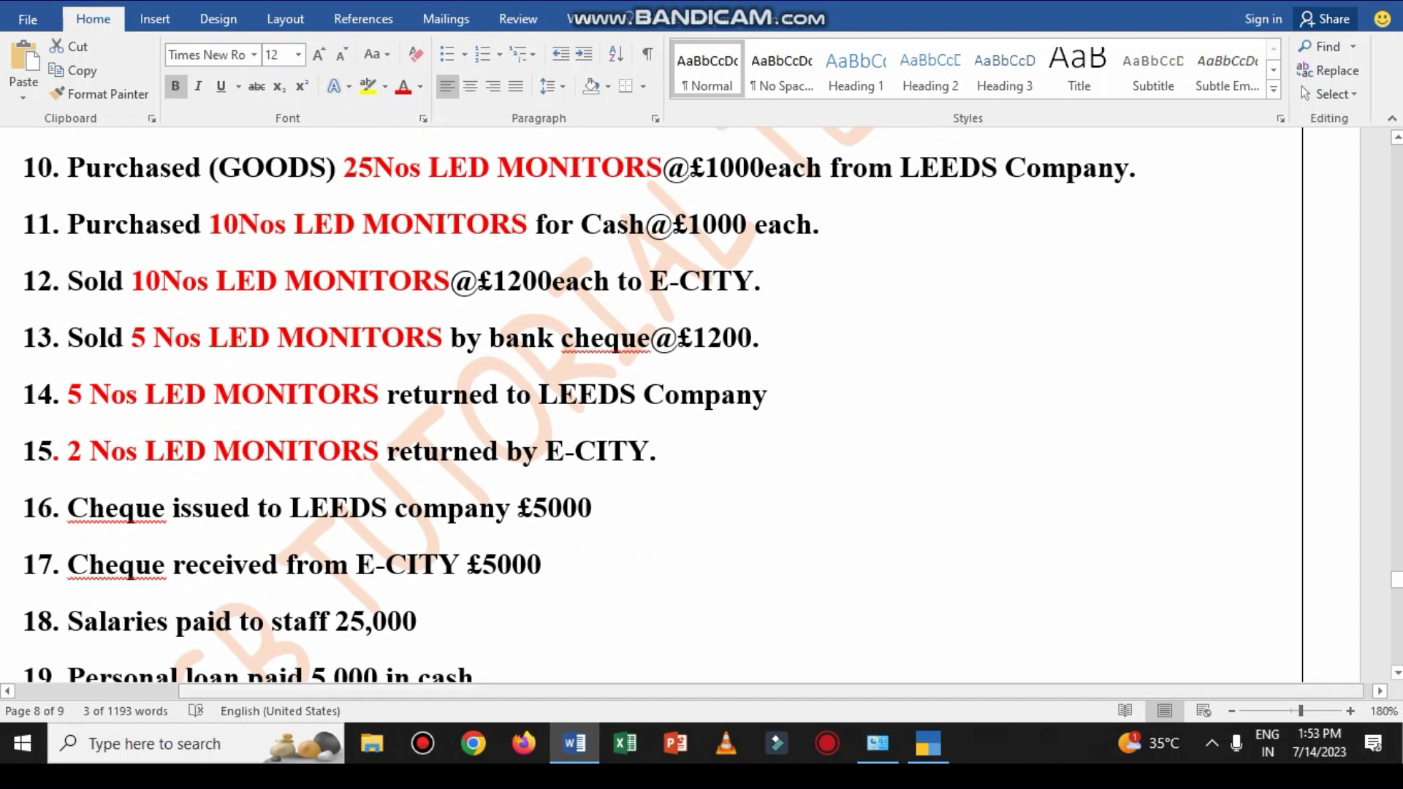
key("alt+Tab")
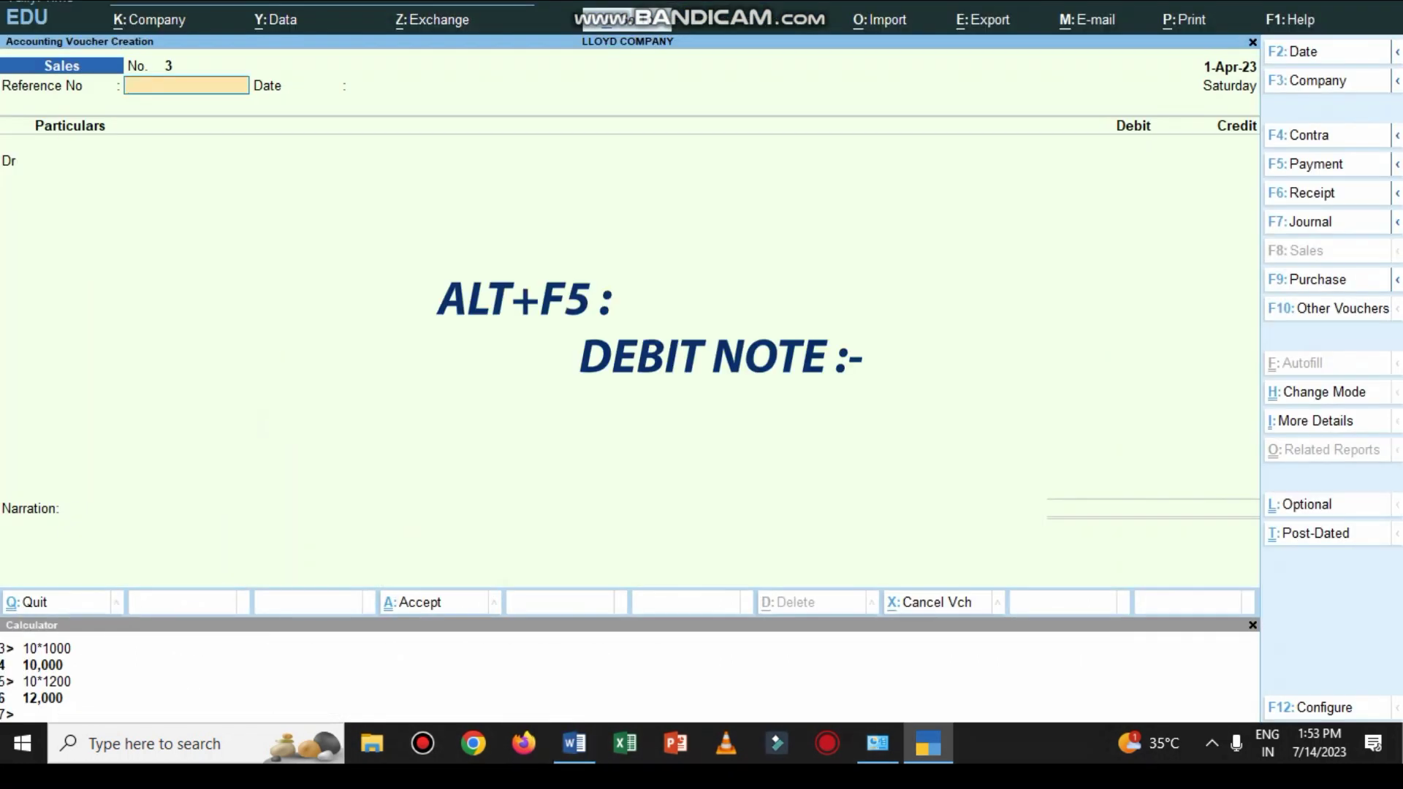
Step: Start a debit note voucher, debit LEEDS COMPANY, and accept its dispatch and party details
key("alt")
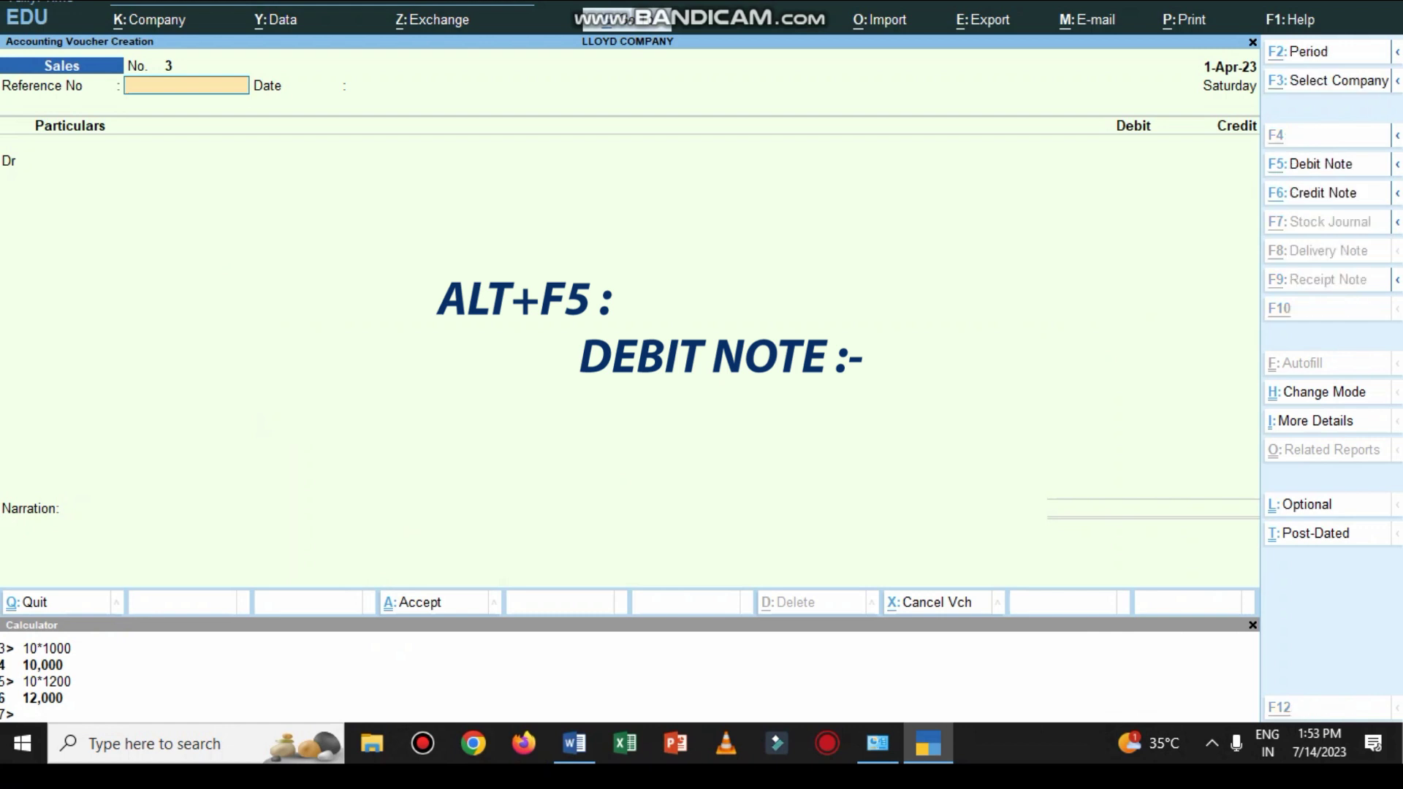
key("alt+F5")
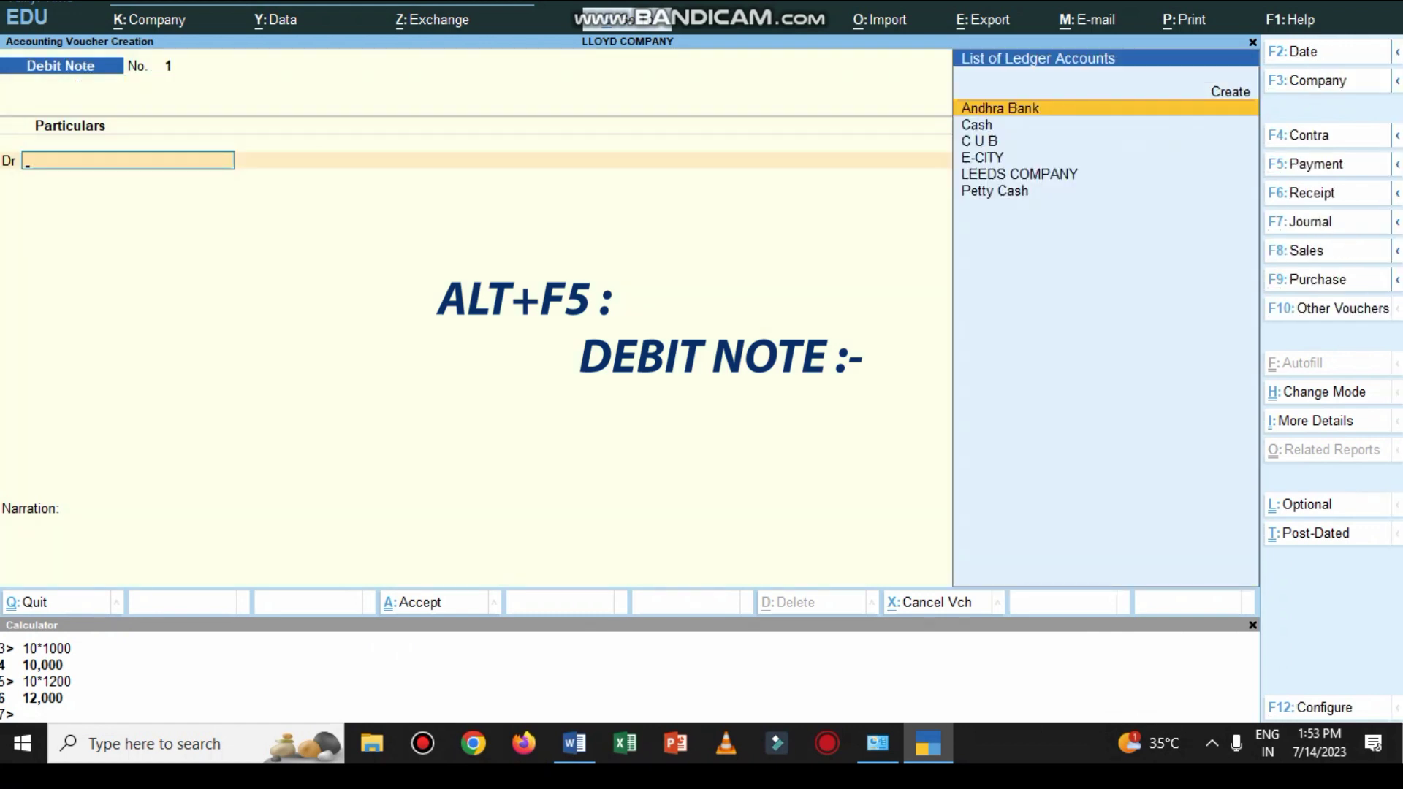
type("L")
key("Return")
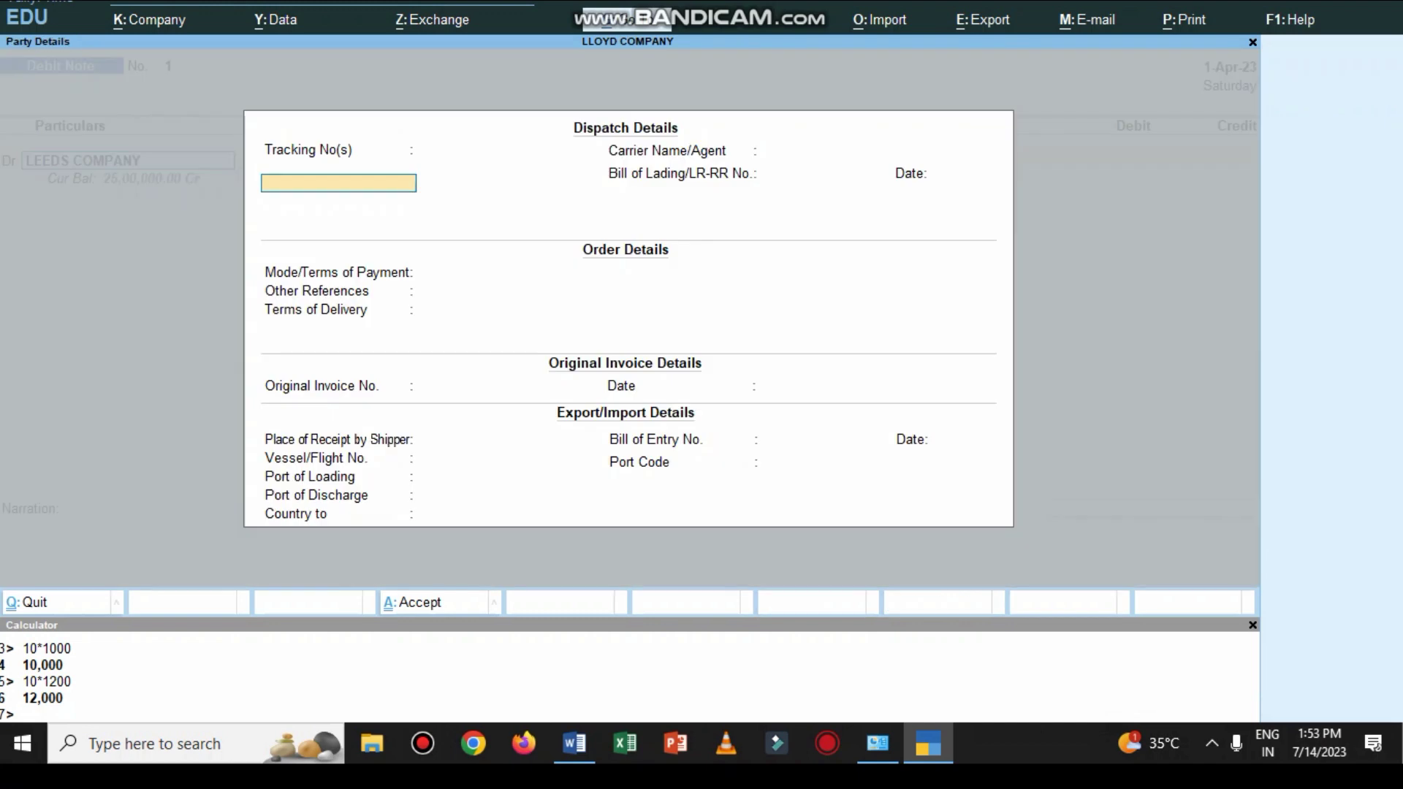
key("ctrl+a")
key("ctrl+a")
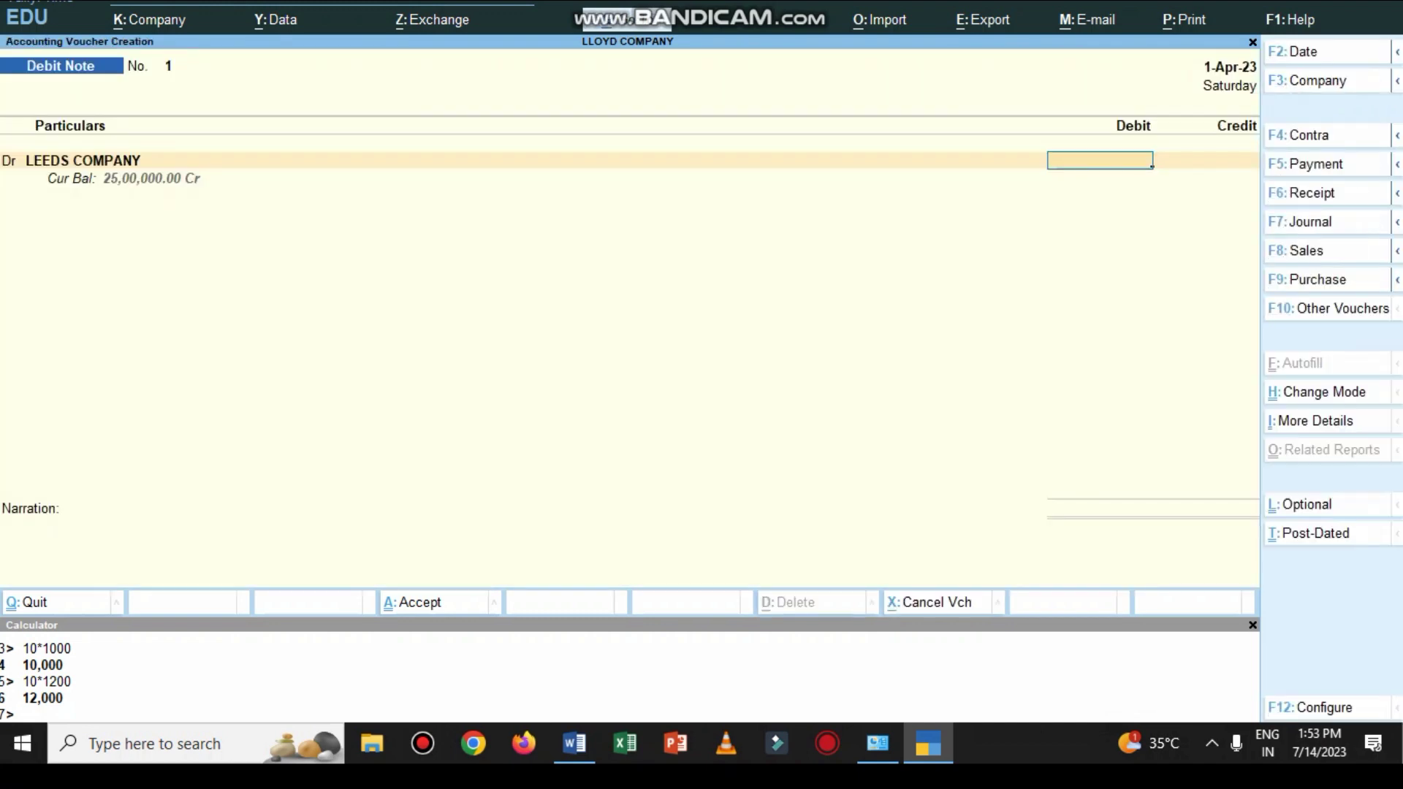
Step: Debit LEEDS COMPANY with £5000 at ₹ 100/£ and allocate the amount as Agst Ref to bill 1
key("alt")
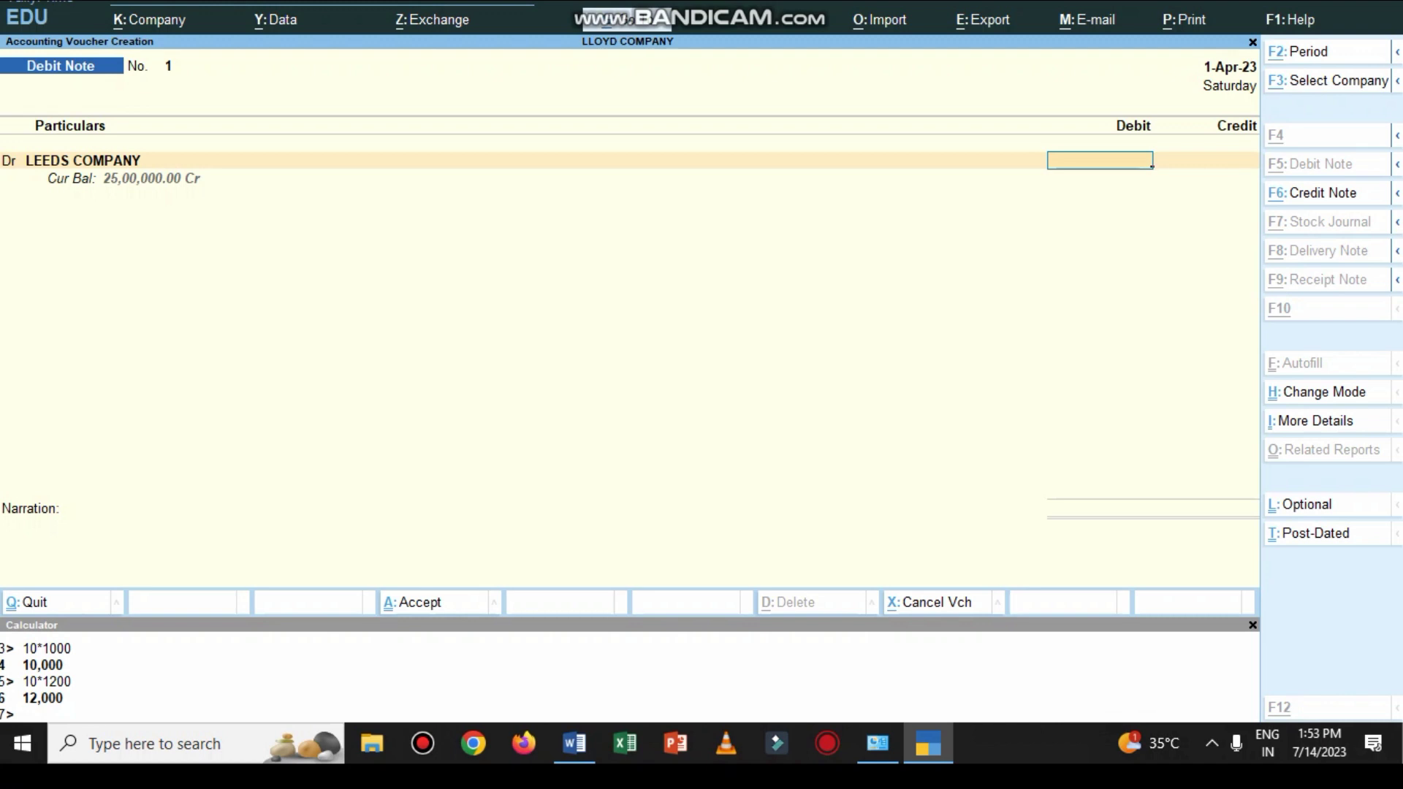
type("£")
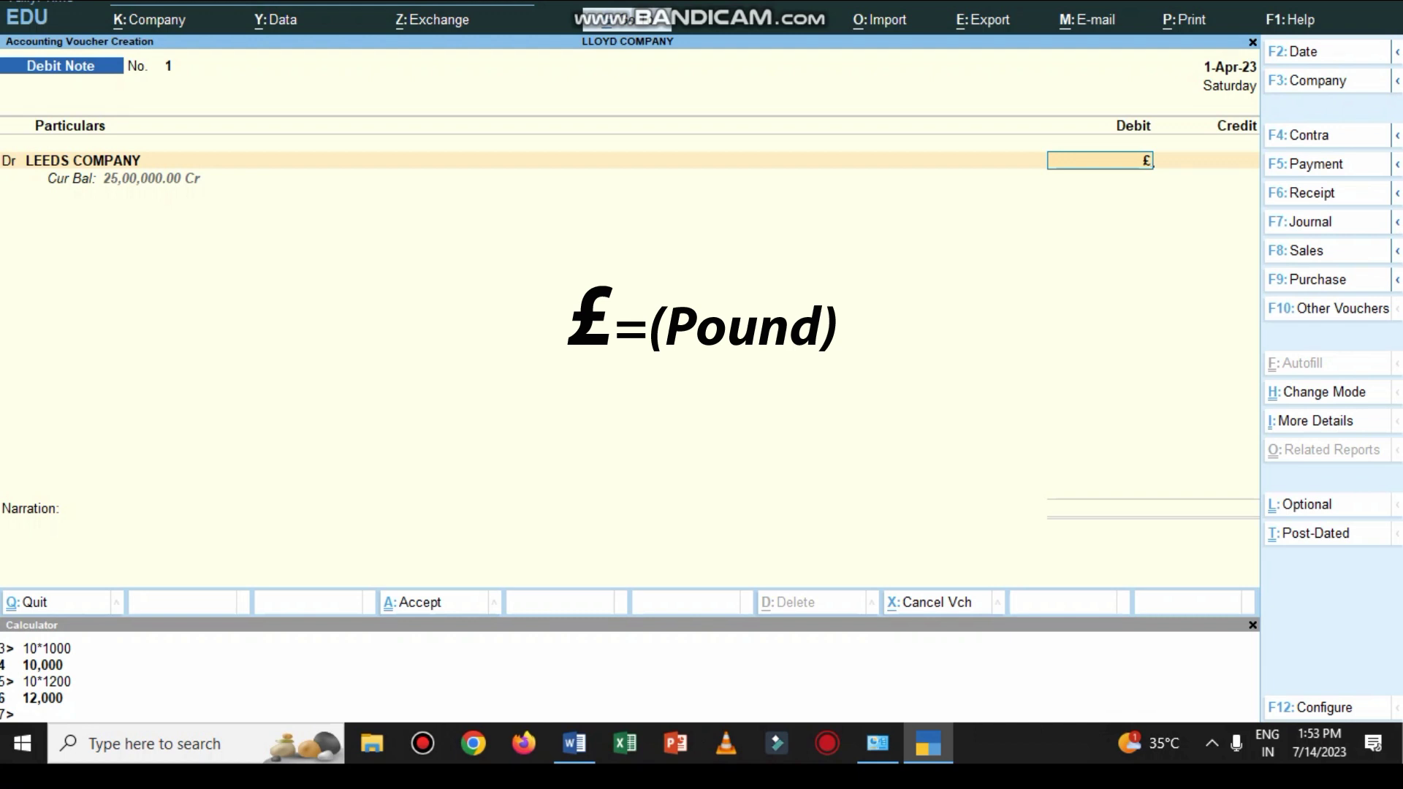
type("5000")
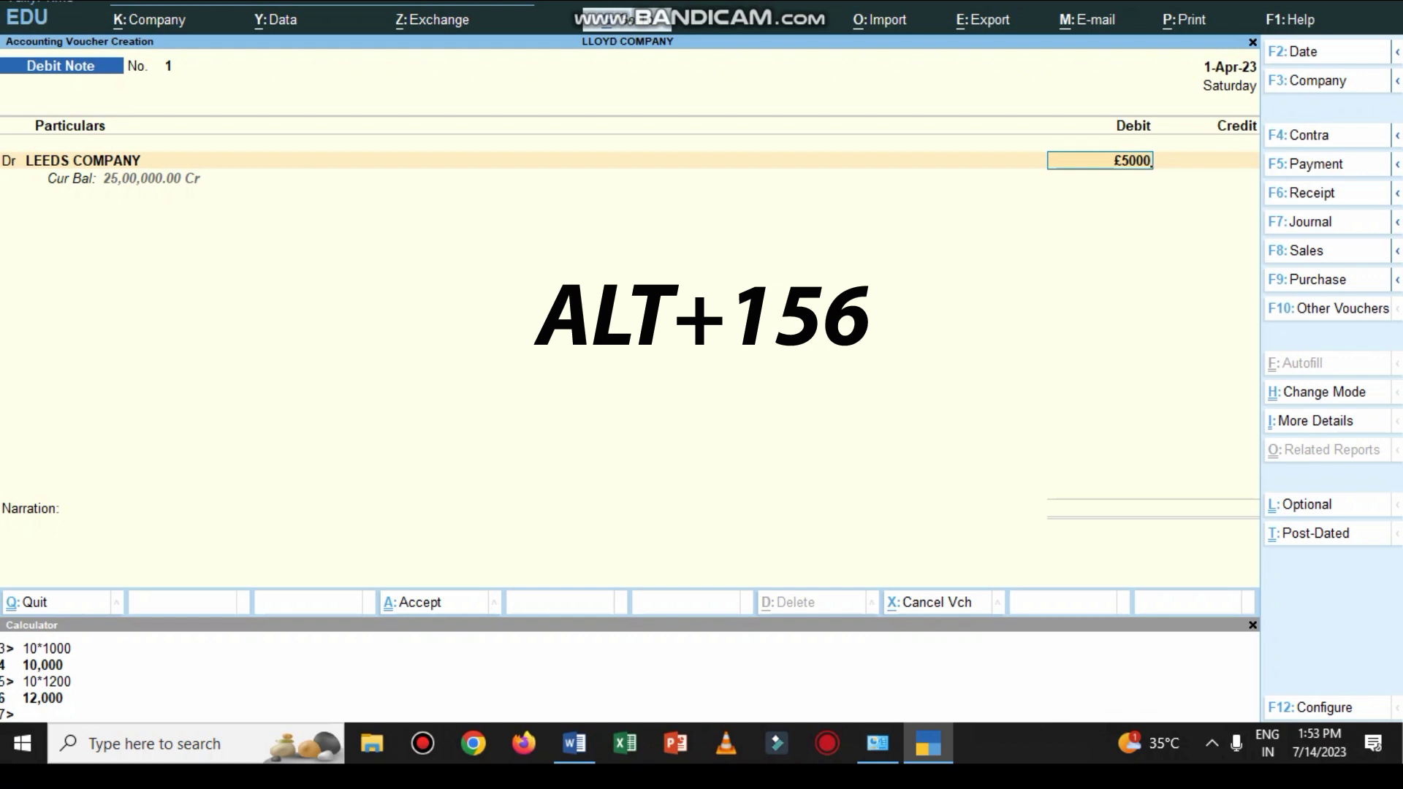
key("Return")
key("Return")
key("Return")
key("Return")
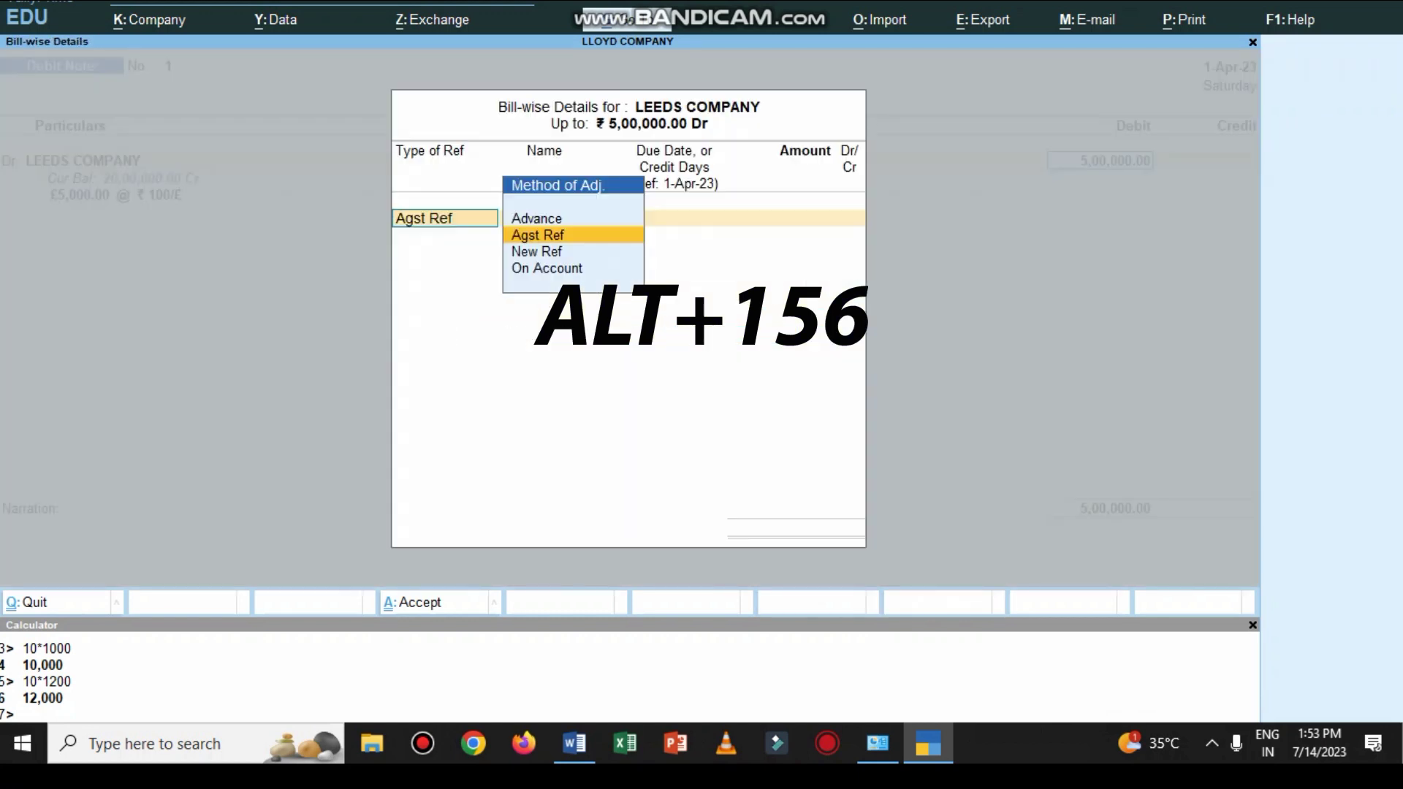
key("Return")
key("Return")
key("Return")
key("Return")
Step: Credit Purchases Retunes with £5,000.00, accepting the exchange rate of ₹ 100/£
type("PU")
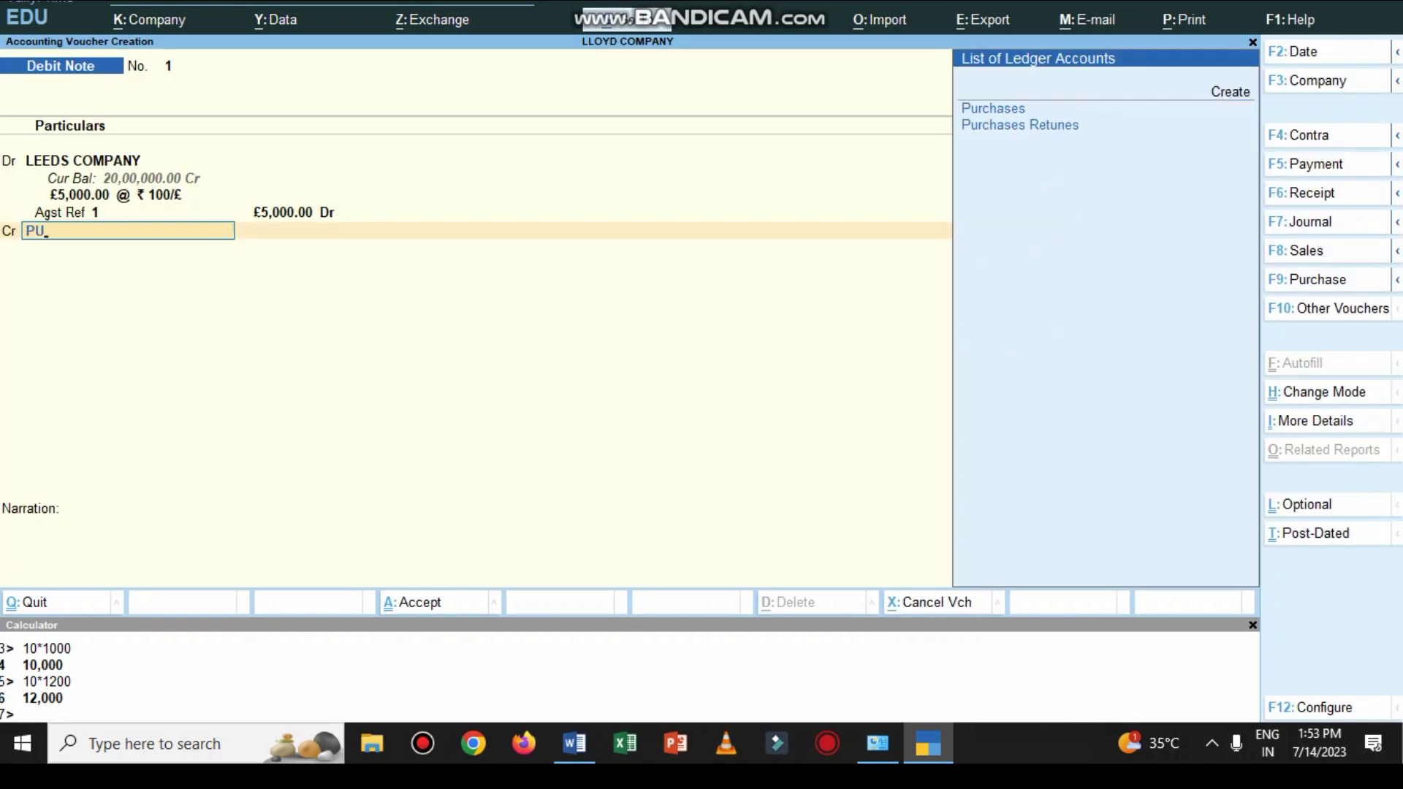
key("Down")
key("Return")
key("Return")
key("Return")
key("Return")
Step: Enter the narration "BEING LED MONITERS RETUNED TO PARTY" and accept the debit note
type("BEING LED MO")
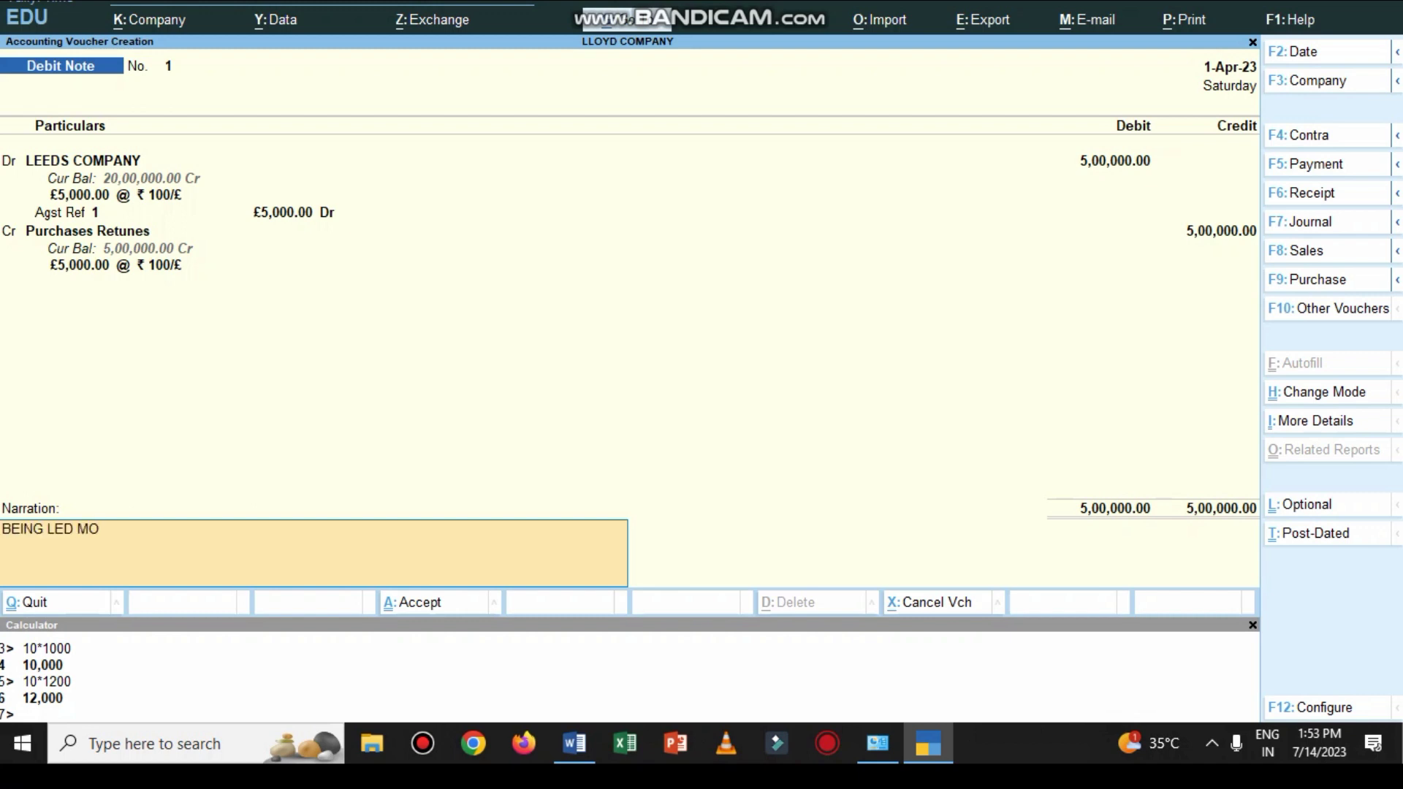
type("NITERS RETUNED TO PARTY")
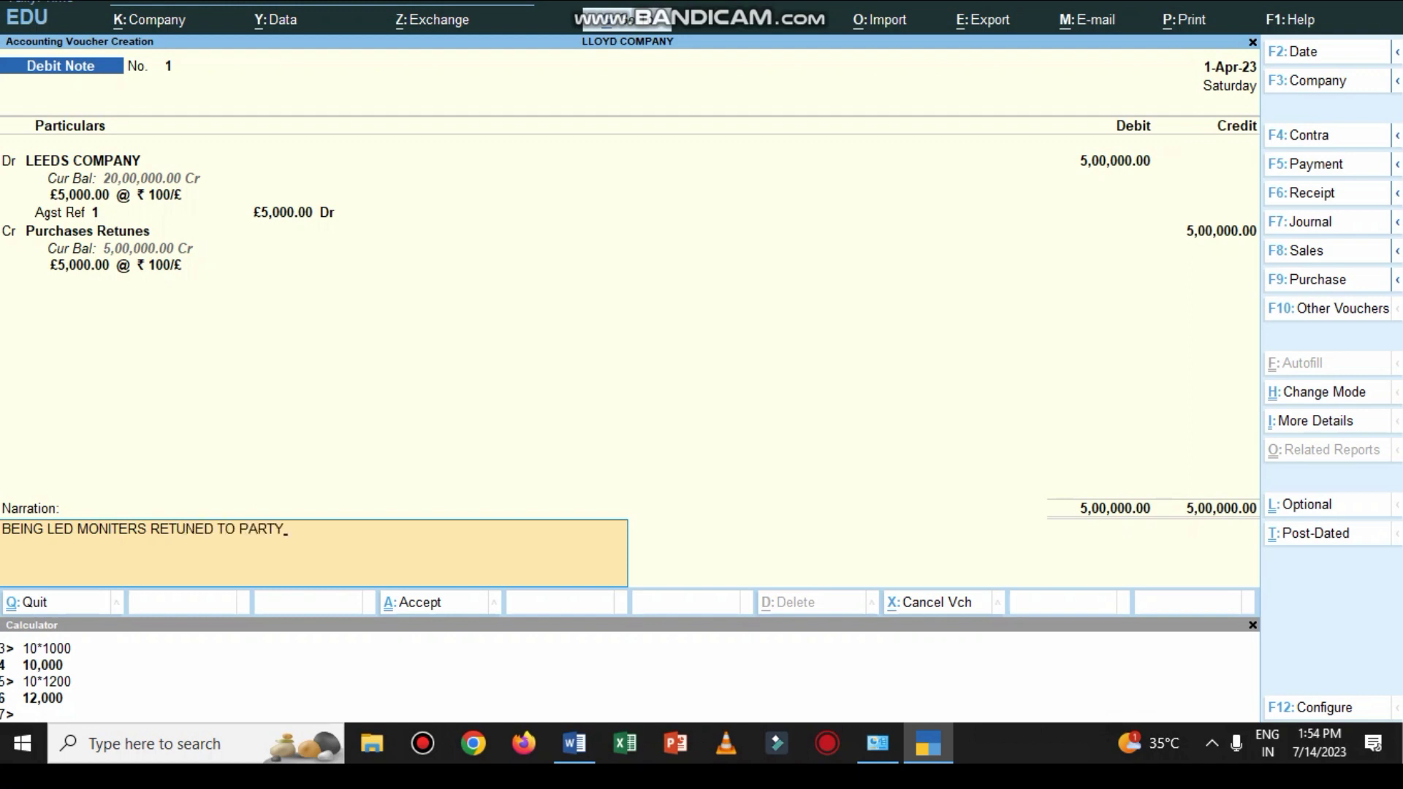
key("Return")
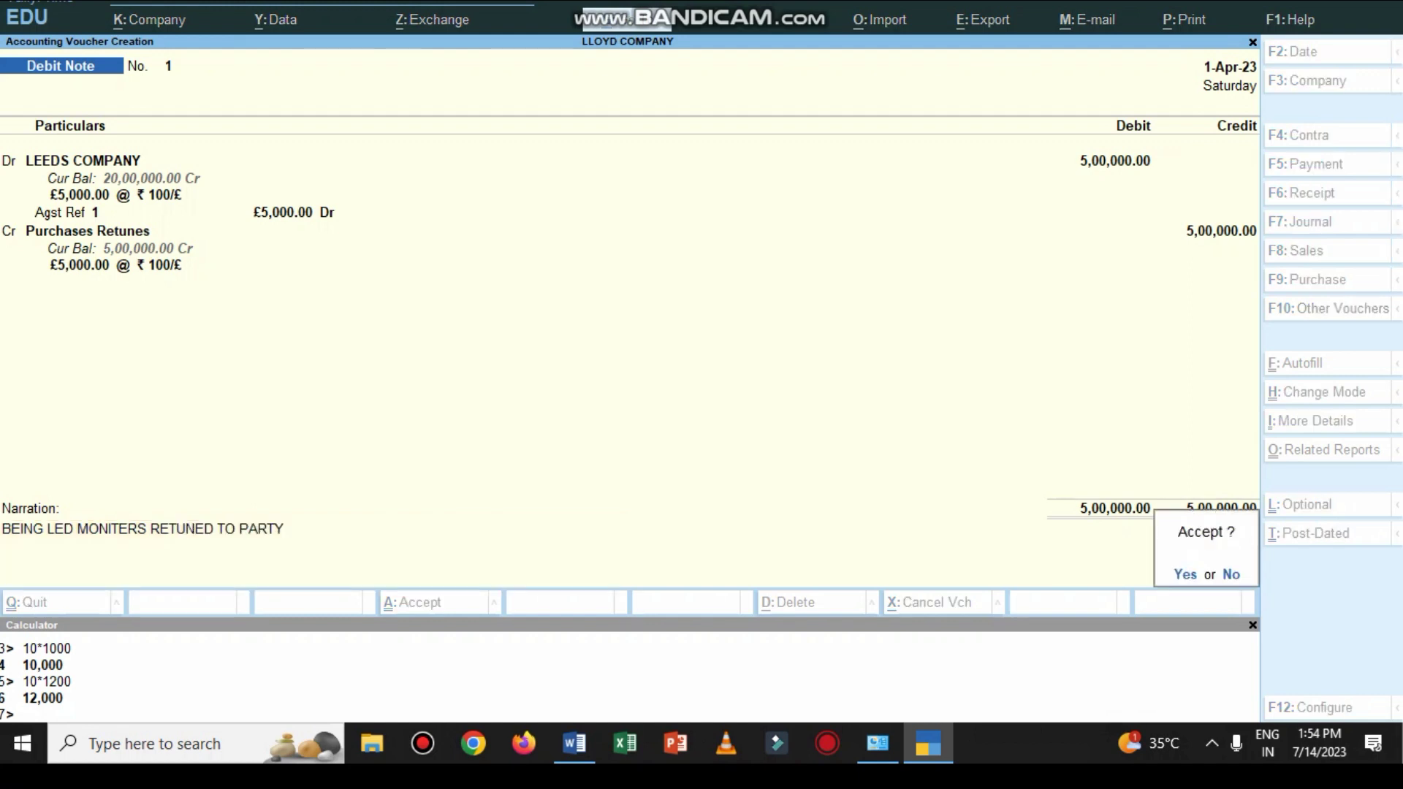
key("Return")
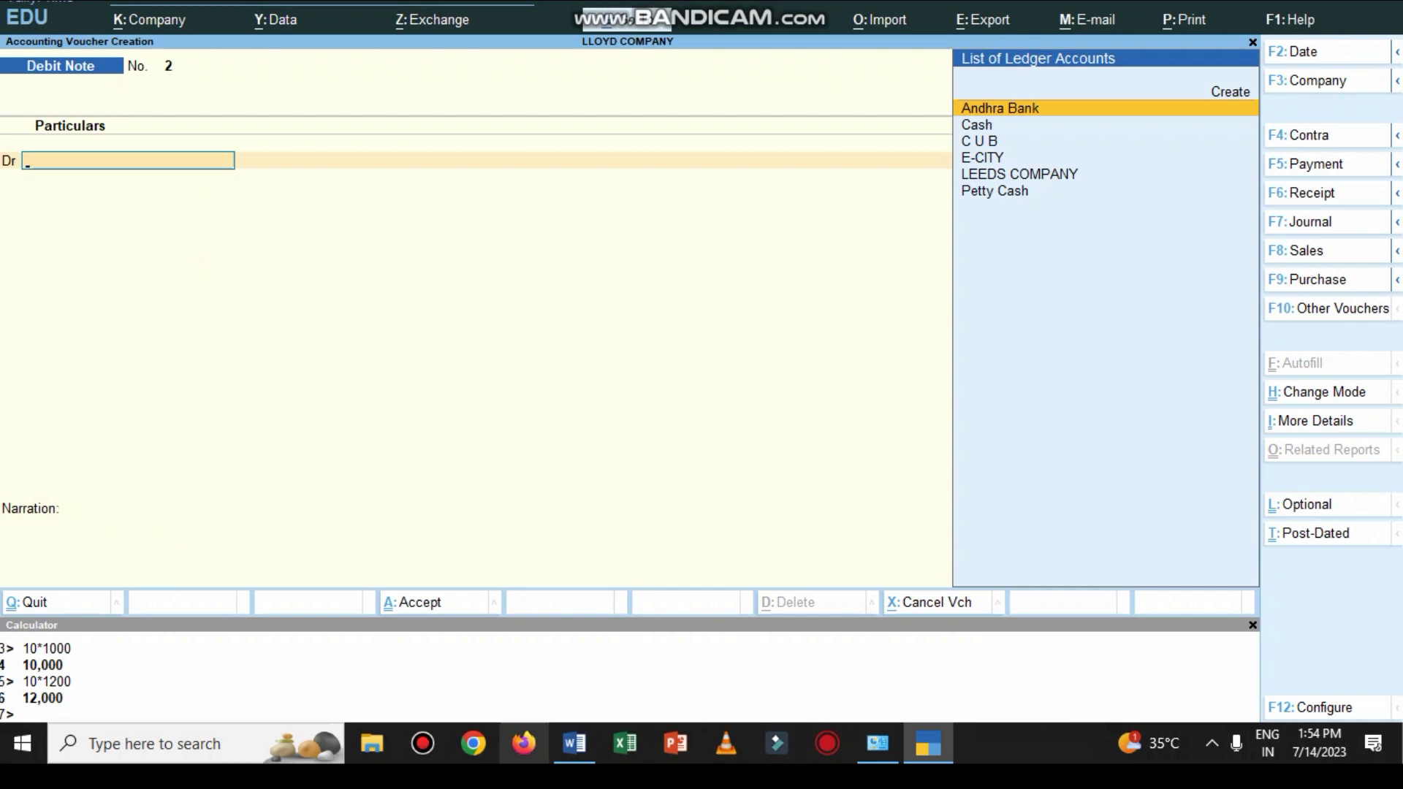
Step: Switch to Word and consult transaction 15 on the E-CITY return along with the earlier E-CITY sale
left_click(574, 743)
scroll(577, 402, "down", 1)
scroll(577, 402, "down", 3)
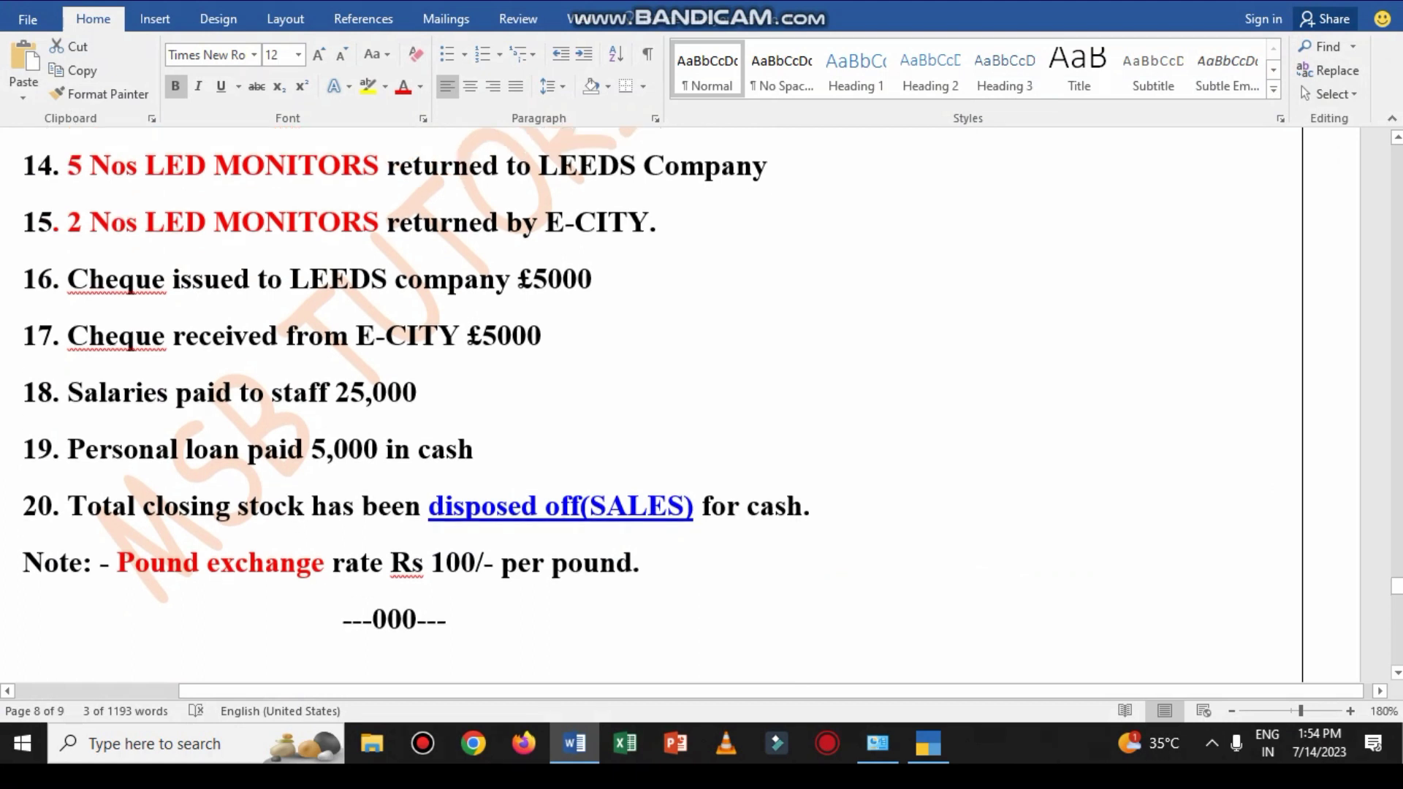
scroll(420, 401, "up", 3)
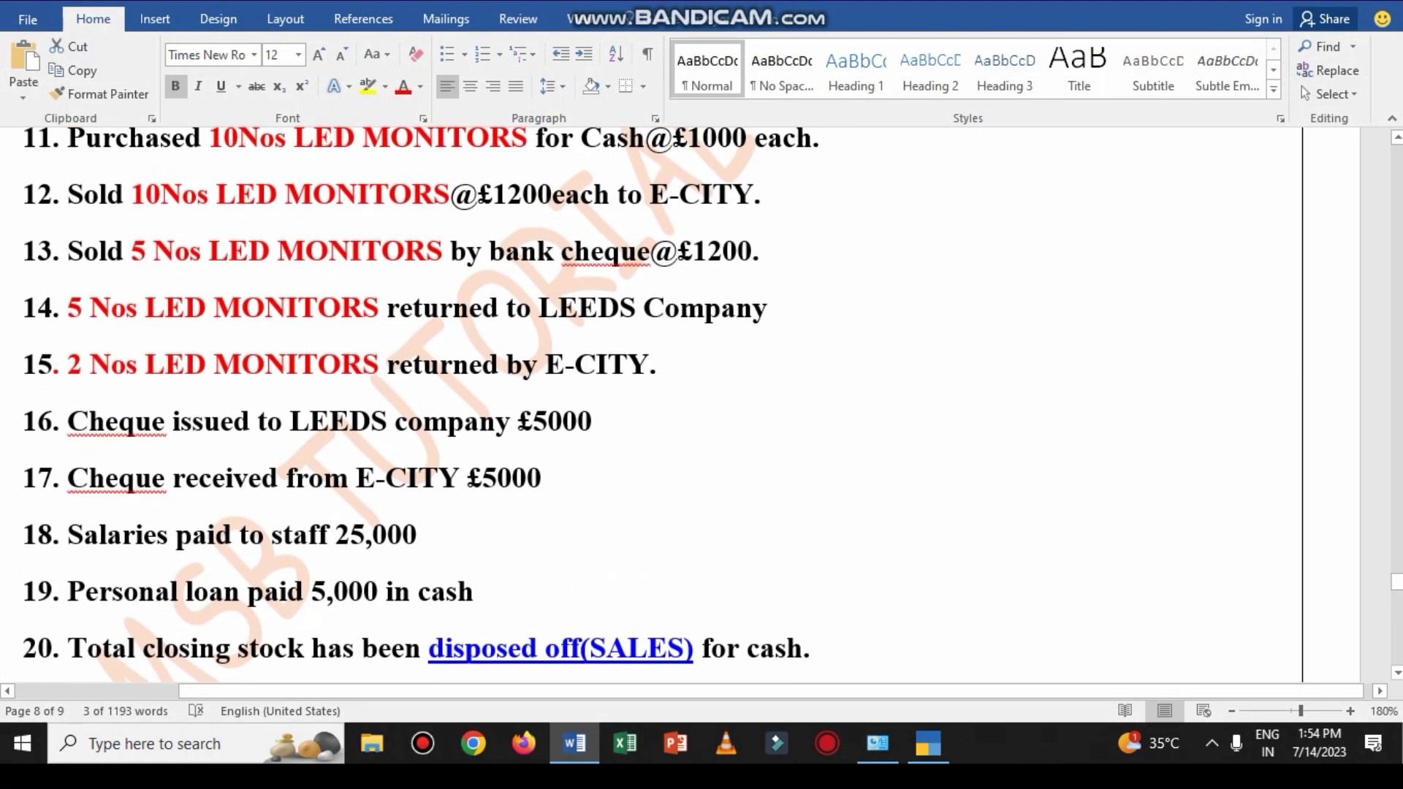